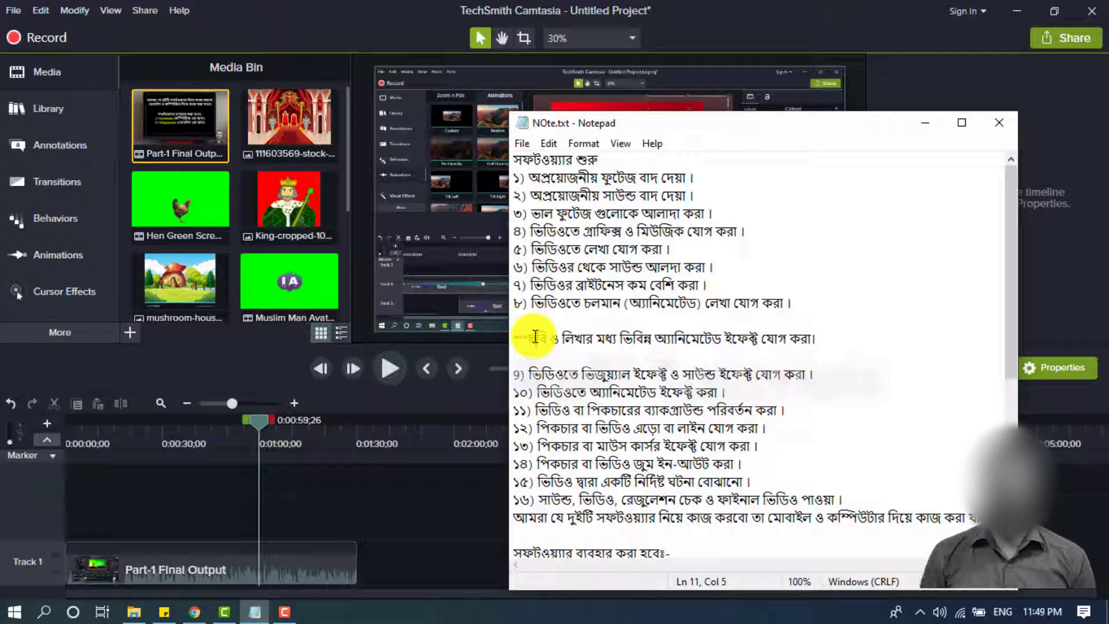
Highlight the starred line about animated effects in NOte.txt and view the Camtasia product page in the browser
drag(519, 339, 612, 344)
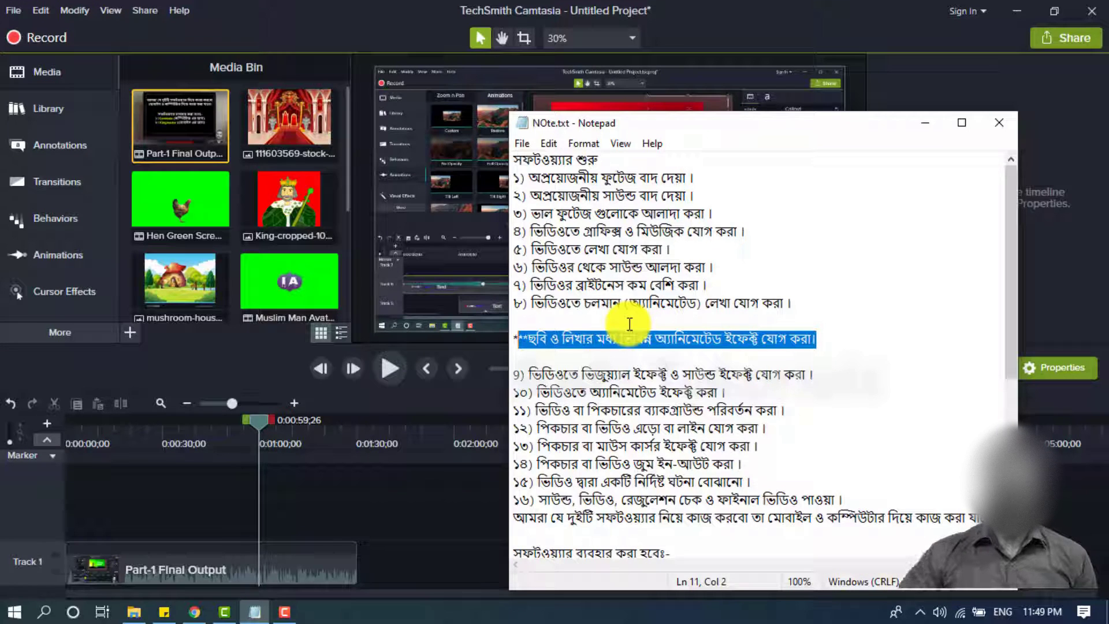
click(194, 612)
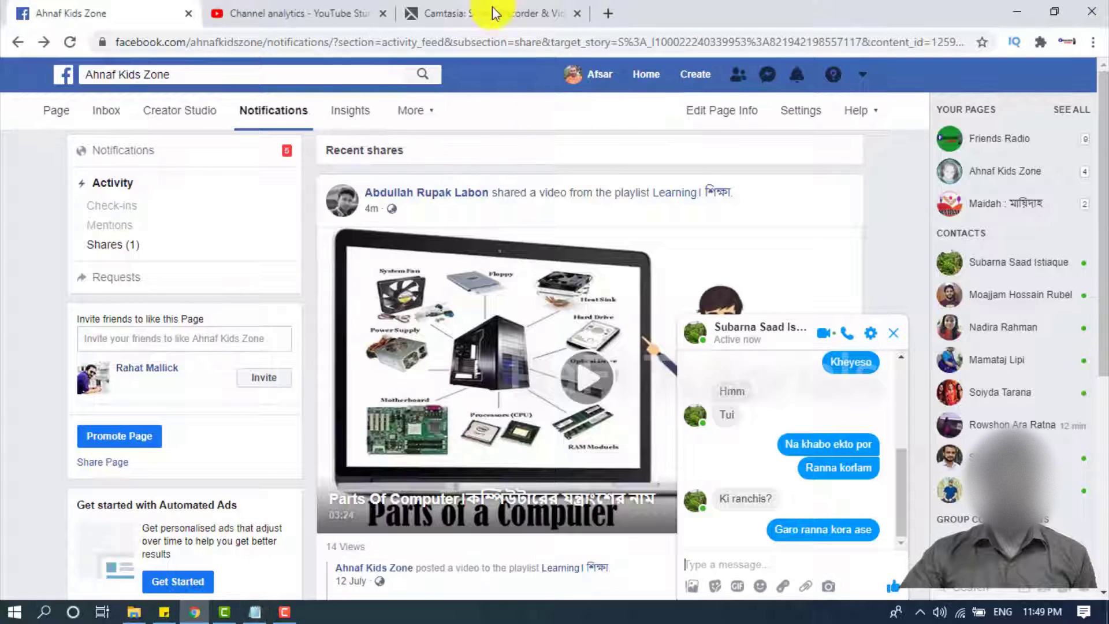
click(496, 13)
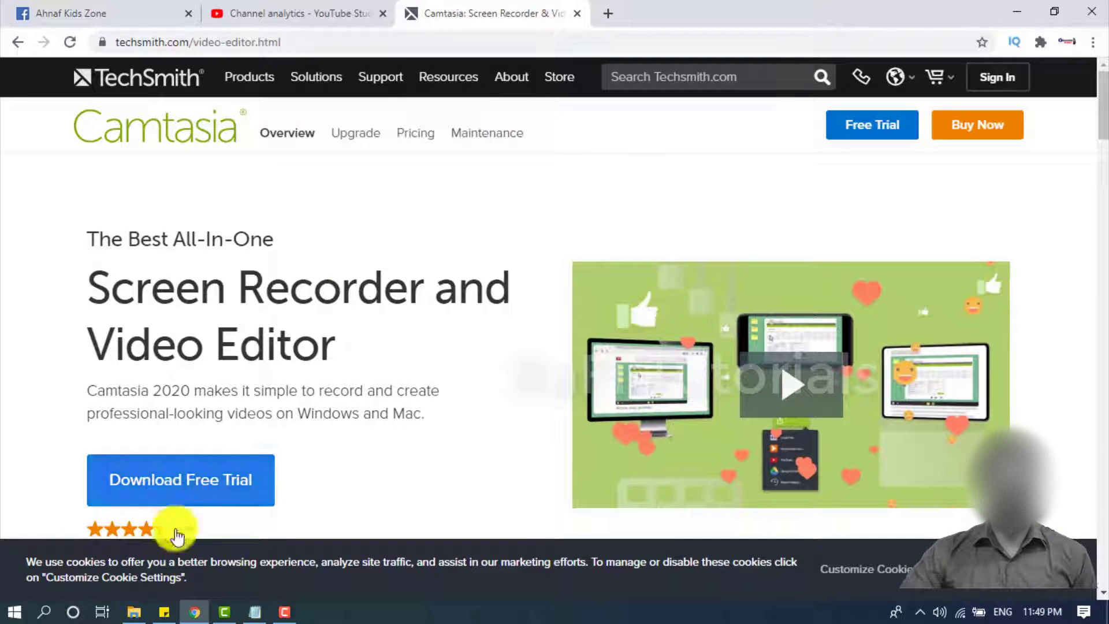
click(287, 611)
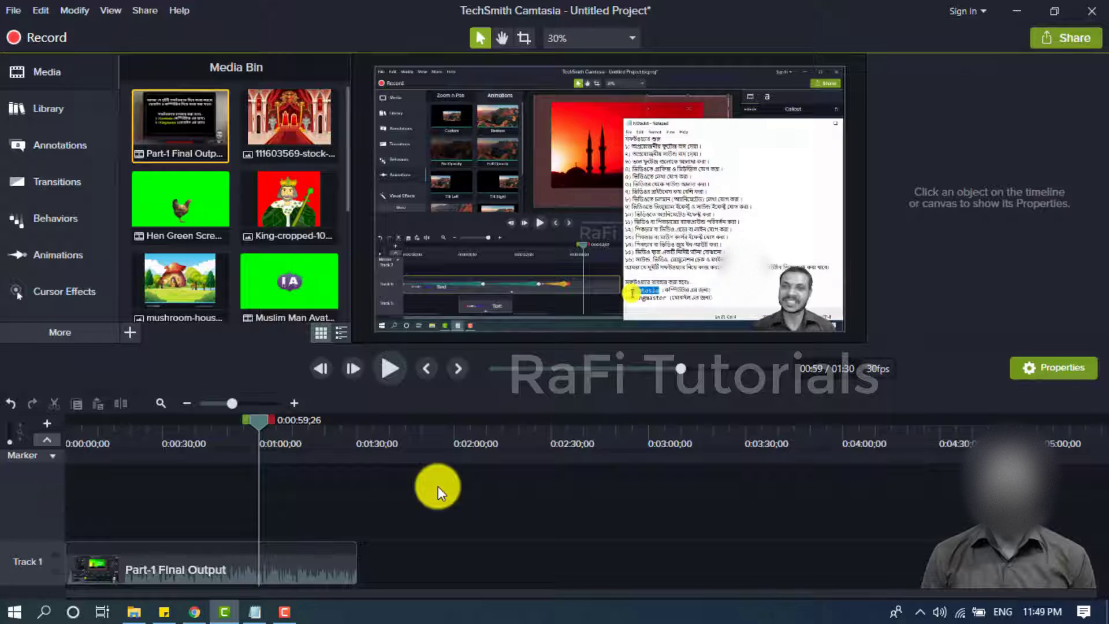
click(258, 610)
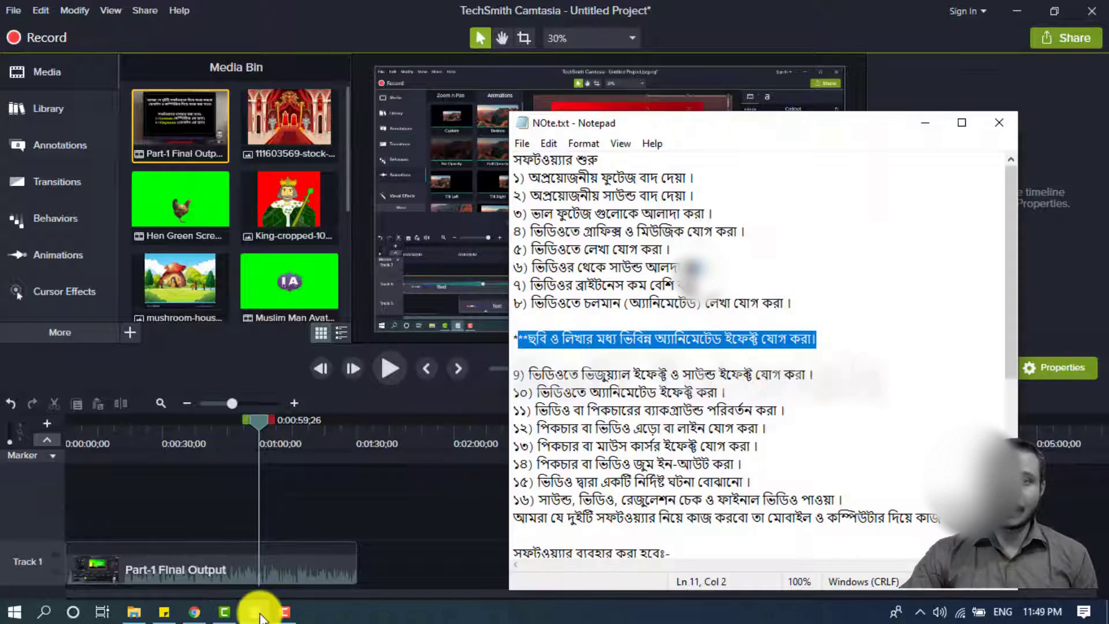
click(260, 616)
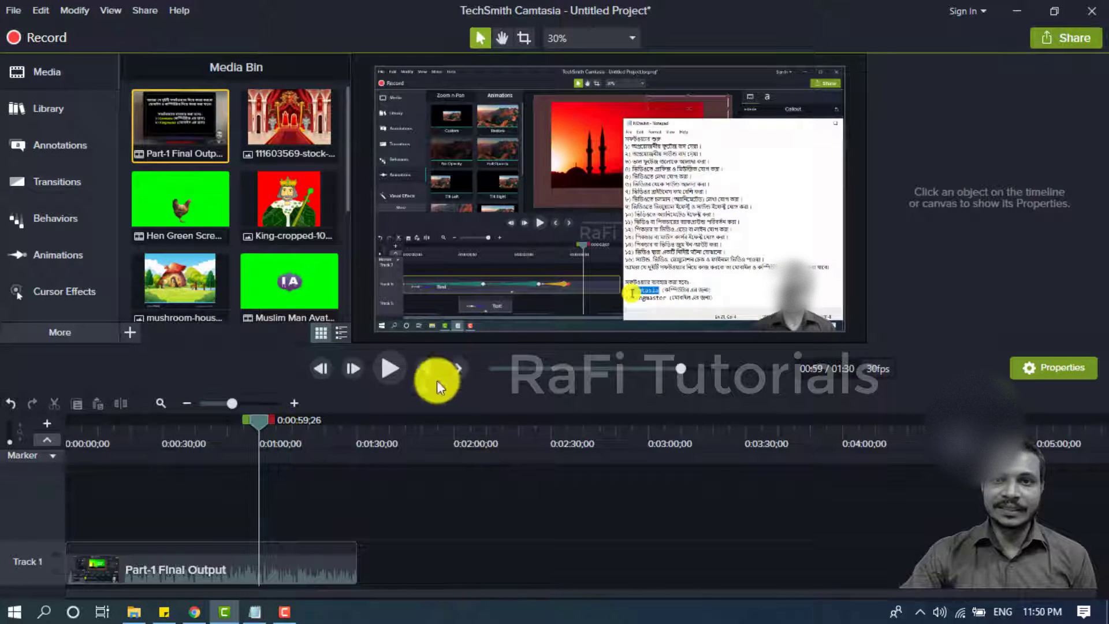
Add a plain text callout on a new track above the Part-1 clip at about 0:53 and place it in the canvas's lower-left corner
click(86, 227)
click(80, 254)
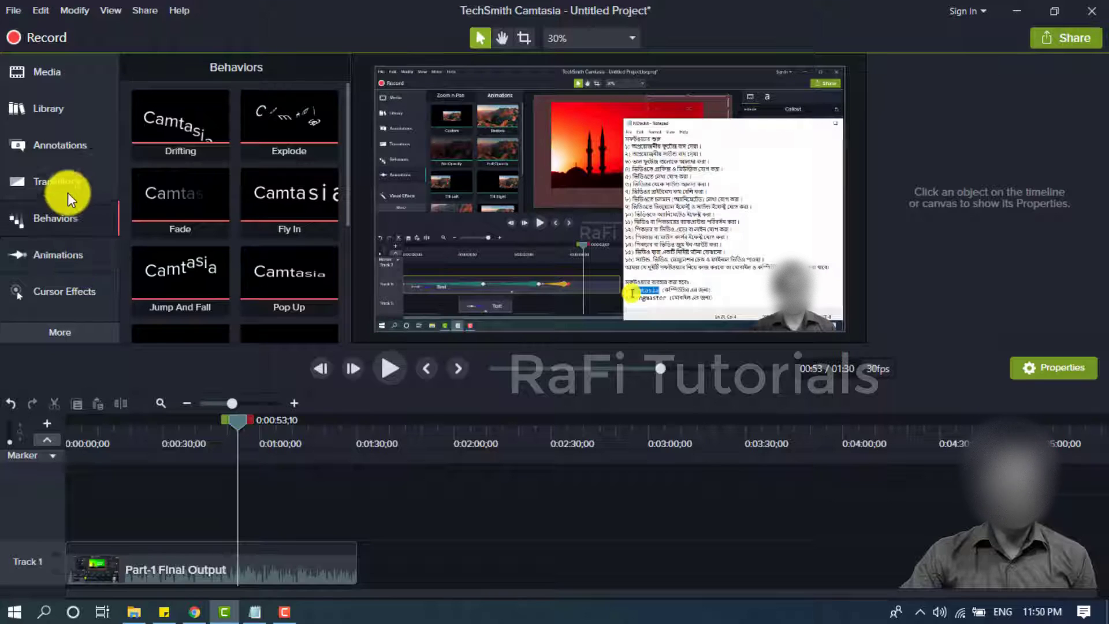
click(68, 151)
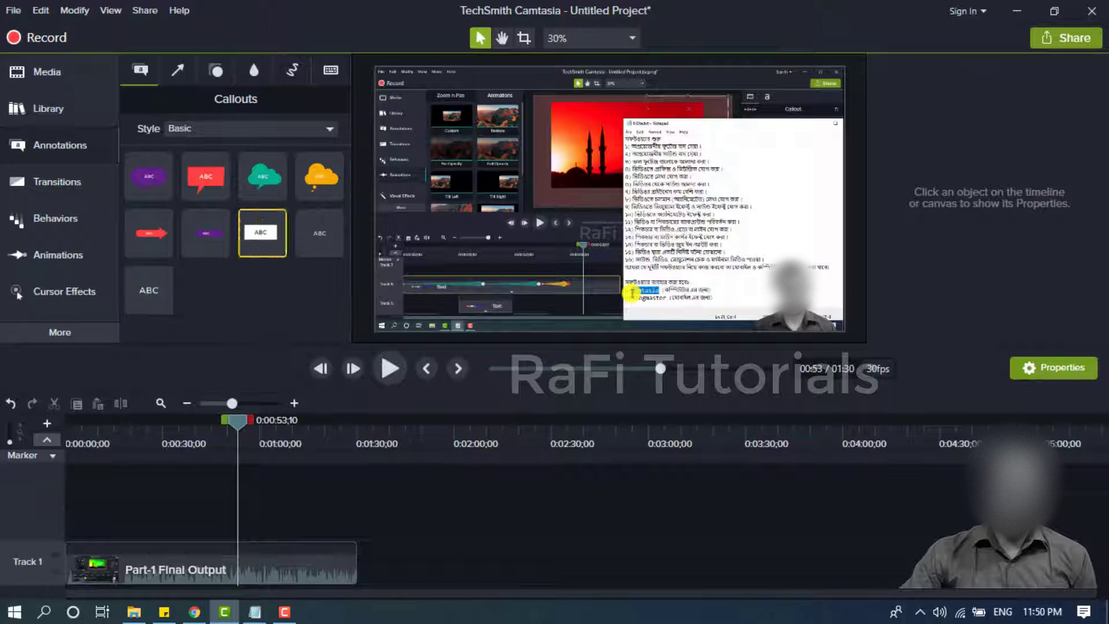
drag(151, 296, 262, 523)
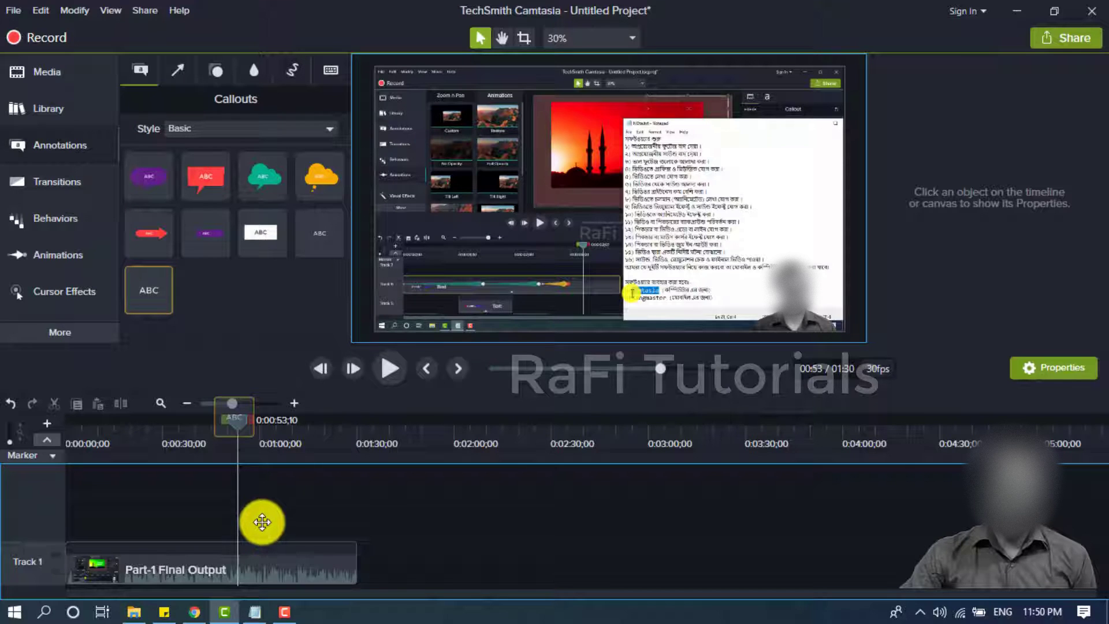
drag(263, 517, 389, 300)
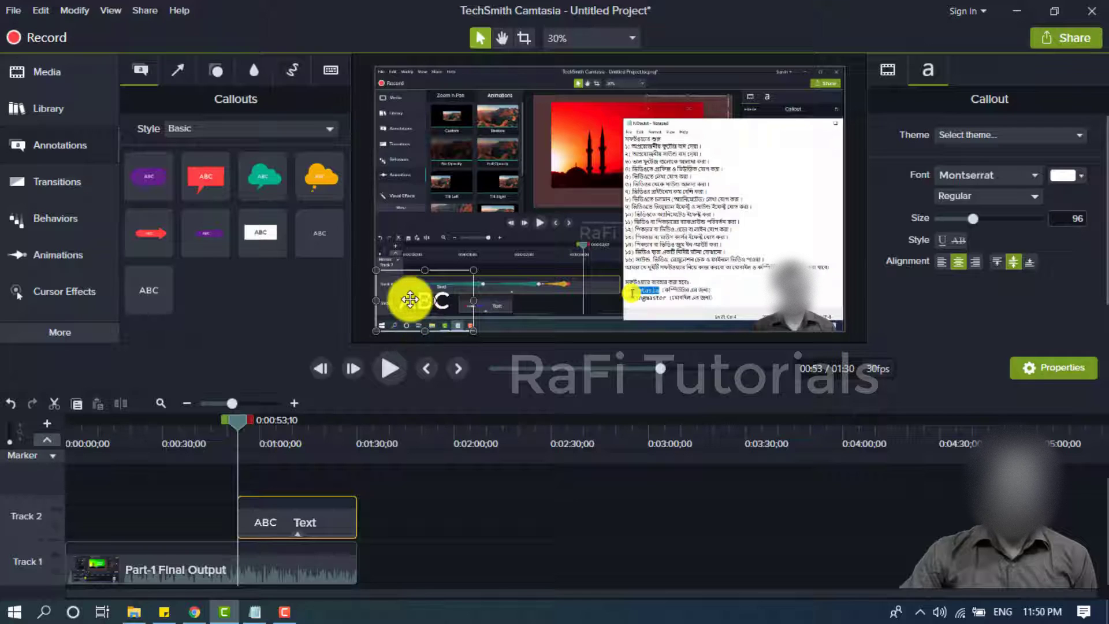
Replace the callout's placeholder text with "Video By-"
key(BackSpace)
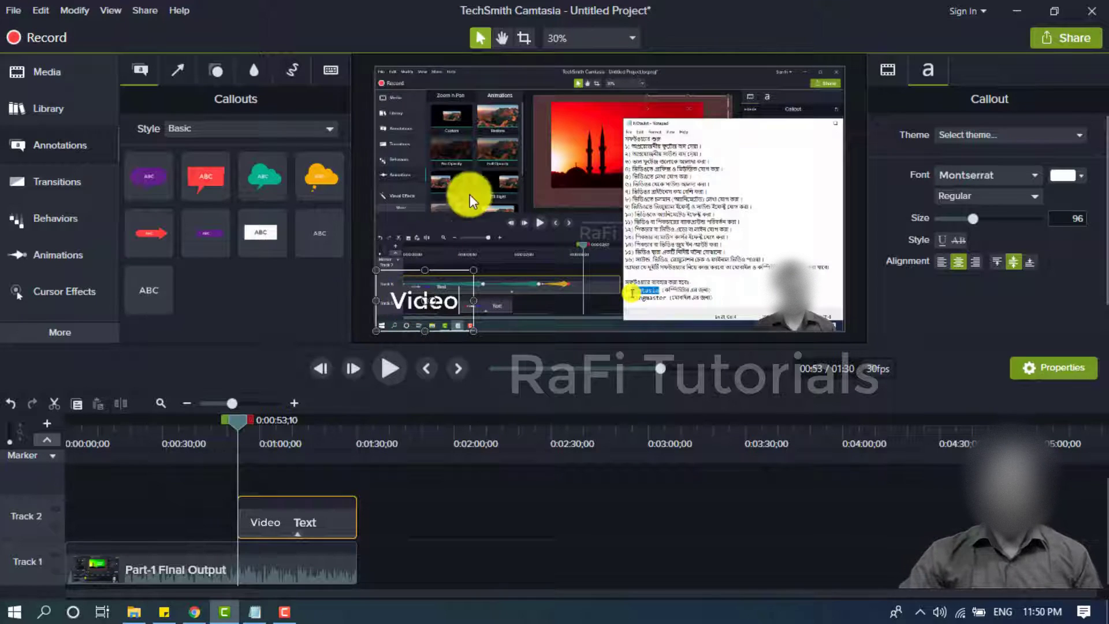
click(473, 495)
double_click(459, 304)
text(By-)
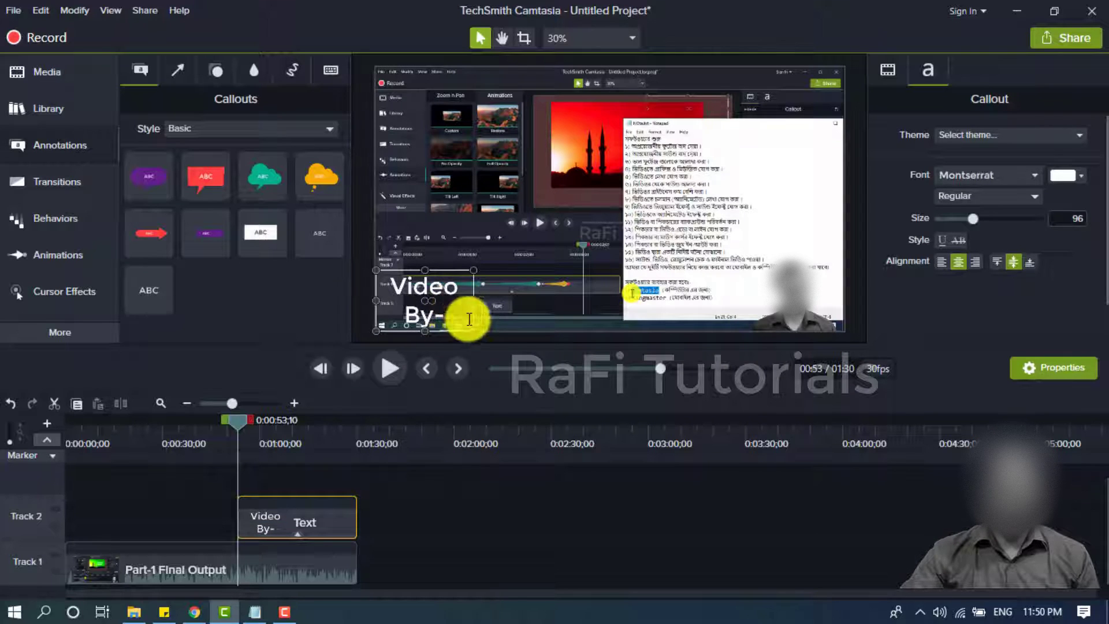
Resize the "Video By-" callout box to a single line that fits tightly around the text, at font size 84
drag(475, 302, 544, 303)
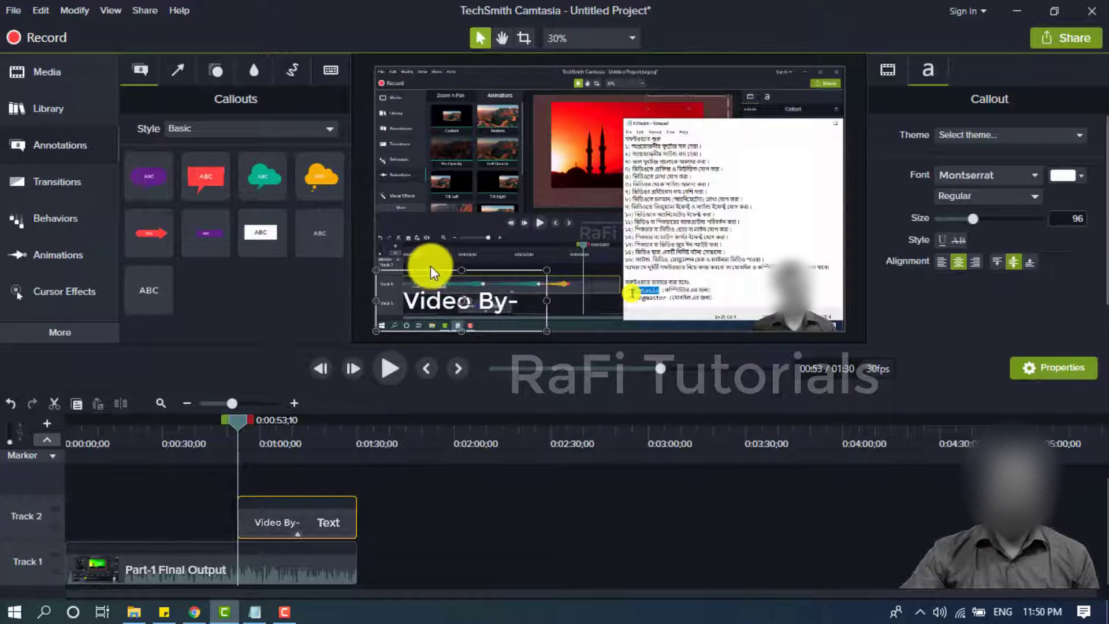
drag(460, 269, 458, 306)
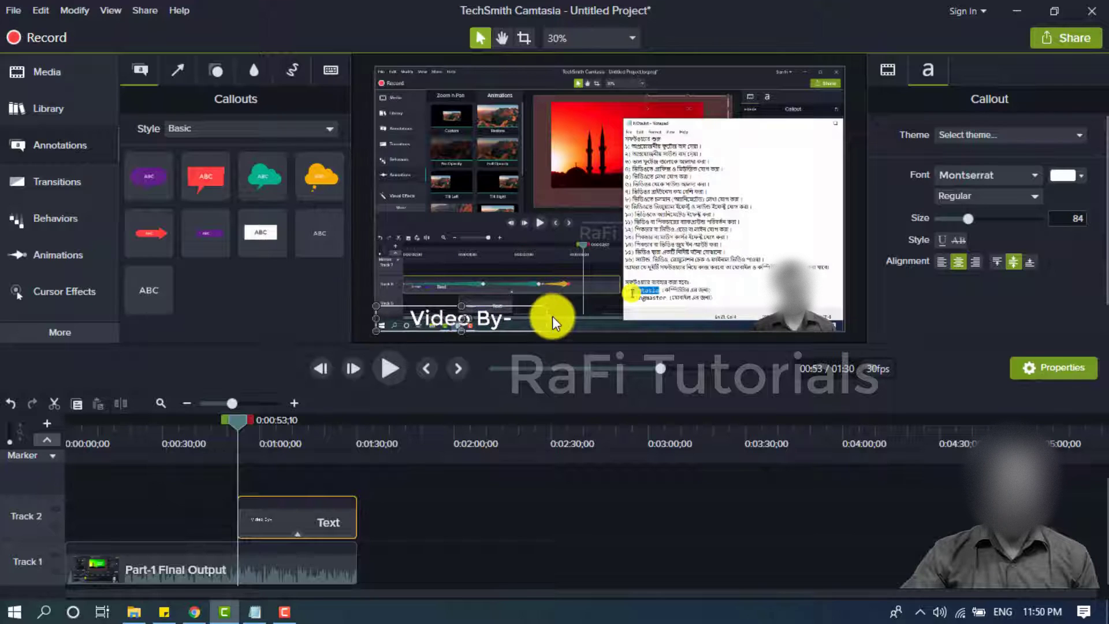
drag(548, 318, 483, 317)
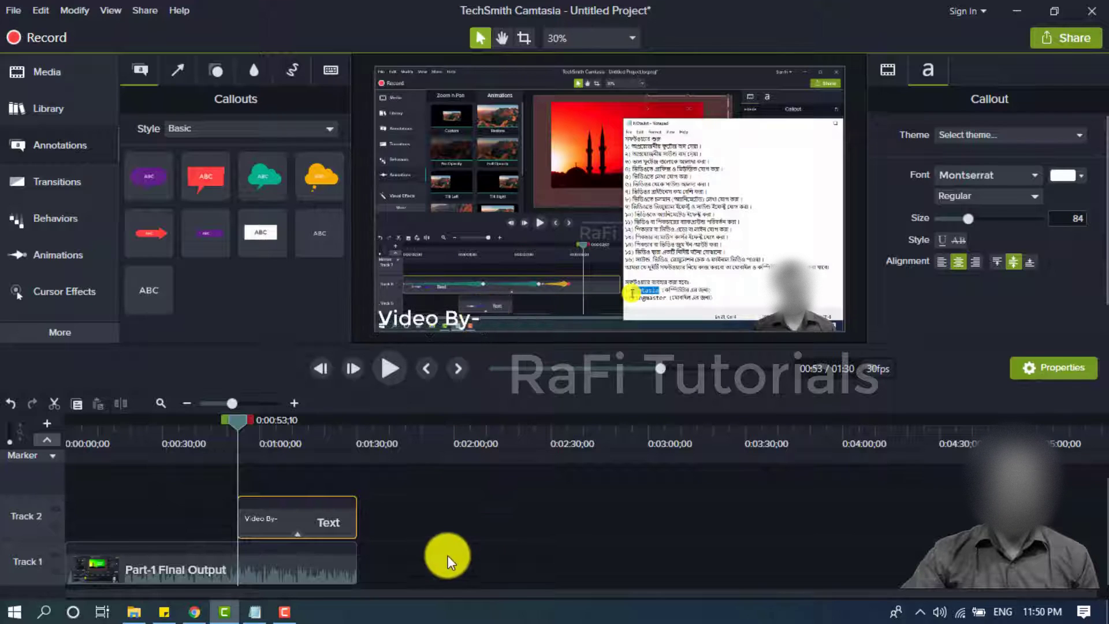
Duplicate the "Video By-" callout onto Track 3, starting at about 1:01 and positioned beside the original on the canvas
click(324, 491)
click(326, 530)
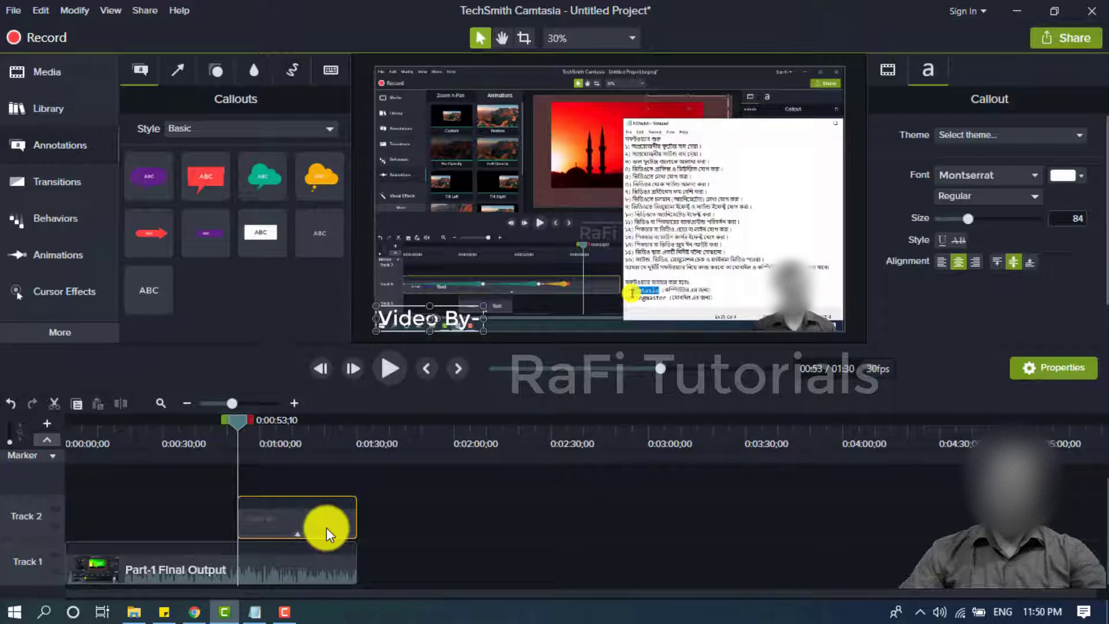
key(ctrl+c)
key(ctrl+v)
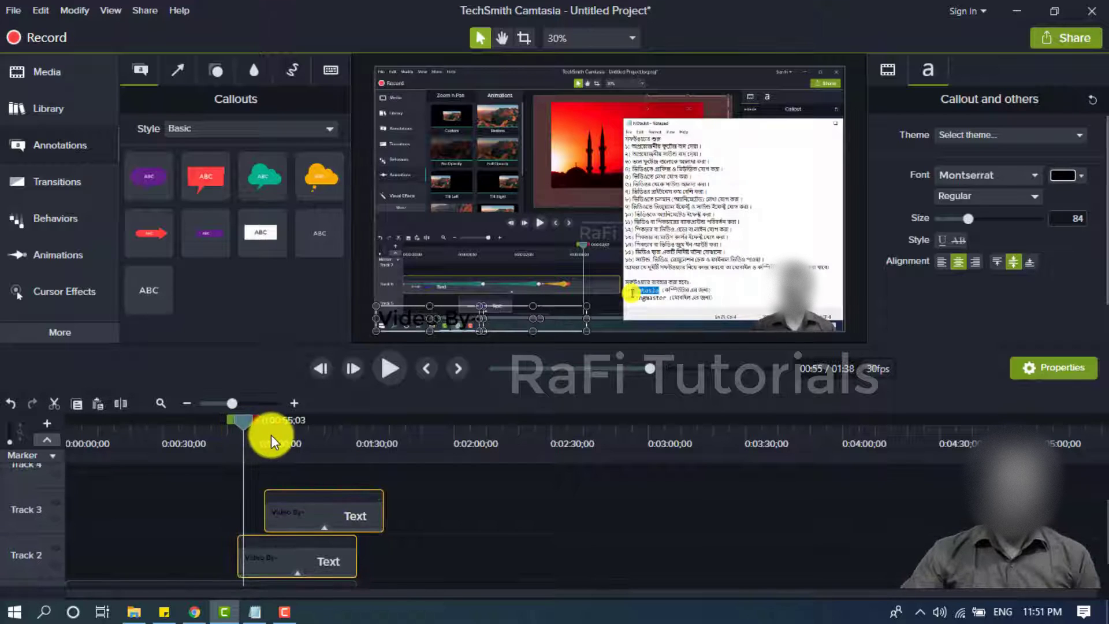
click(272, 436)
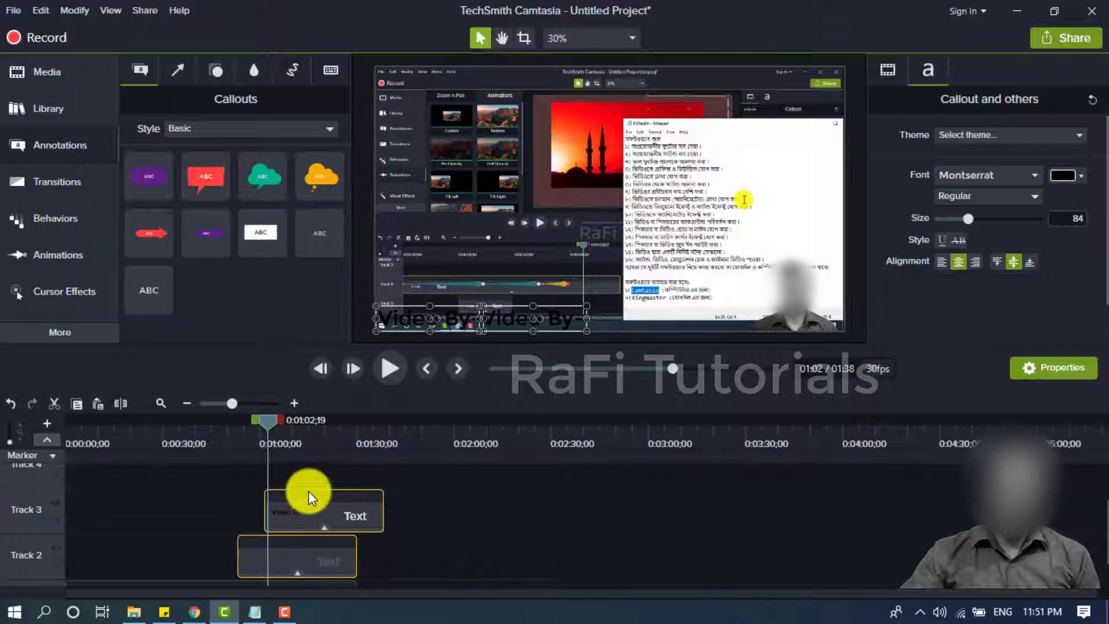
Replace the text of the duplicated callout on Track 3 with the creator's name
click(421, 542)
click(371, 520)
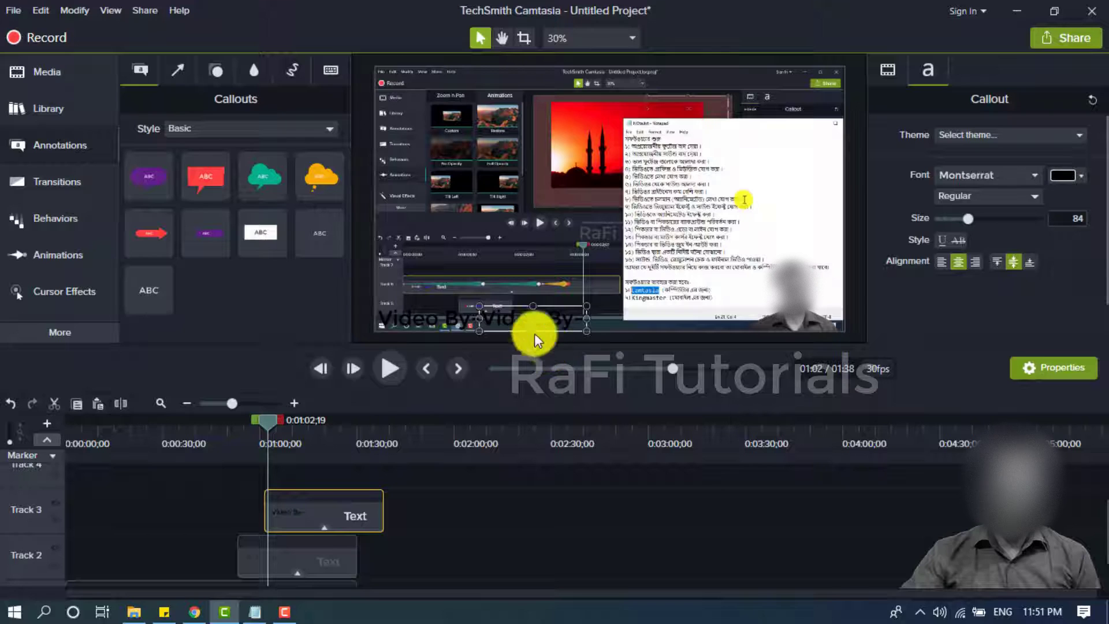
double_click(494, 322)
text(Rafi)
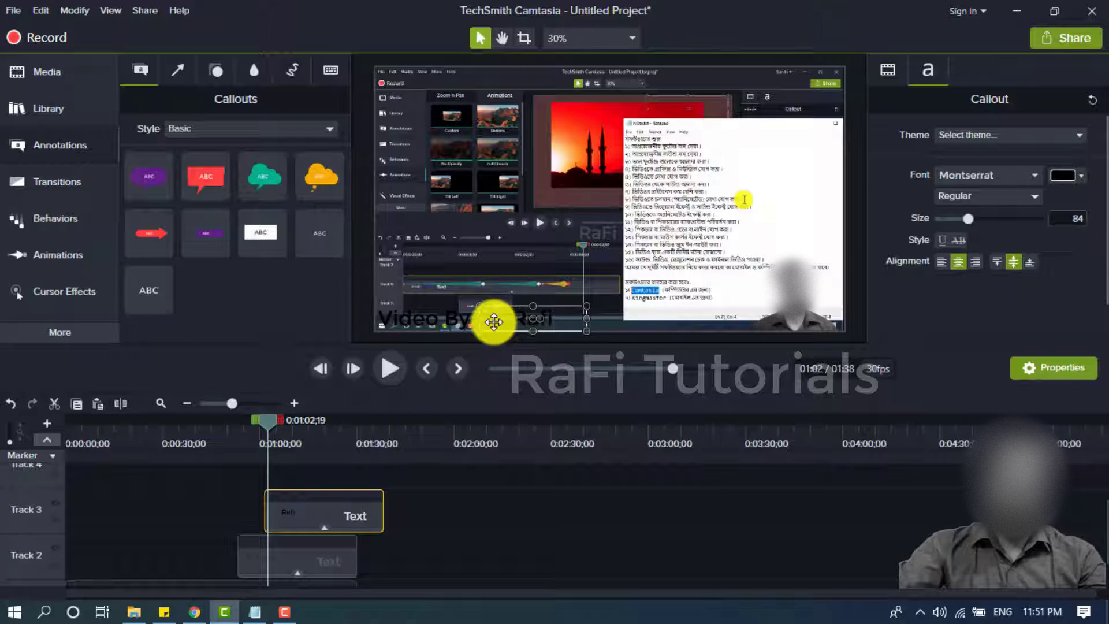
click(483, 529)
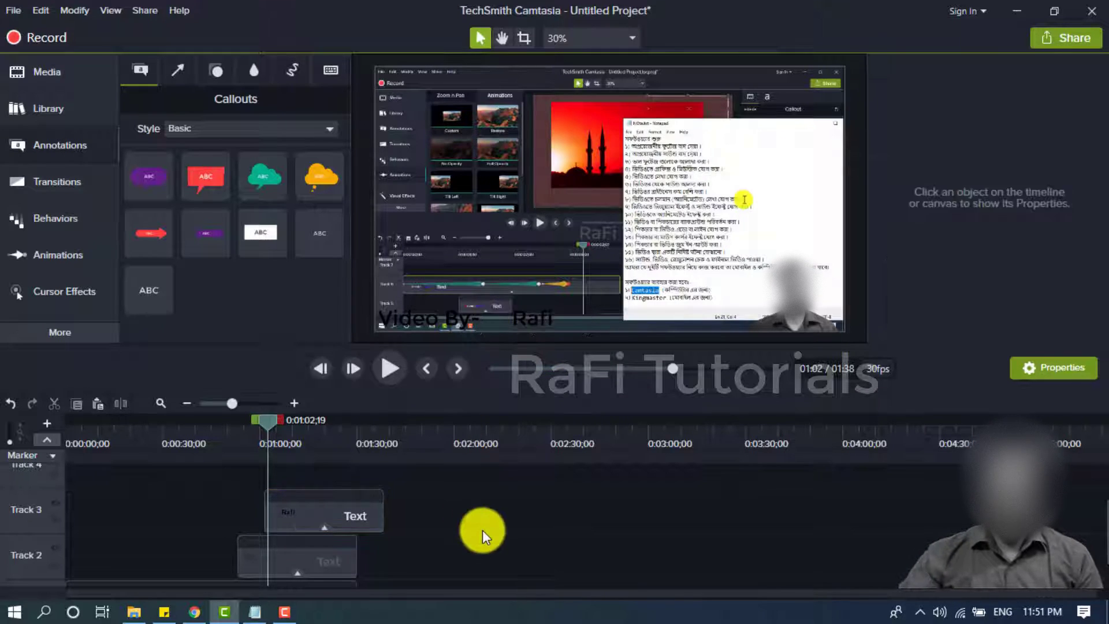
Move the name callout closer to the "Video By-" text and color its text red (#FF0202)
click(529, 315)
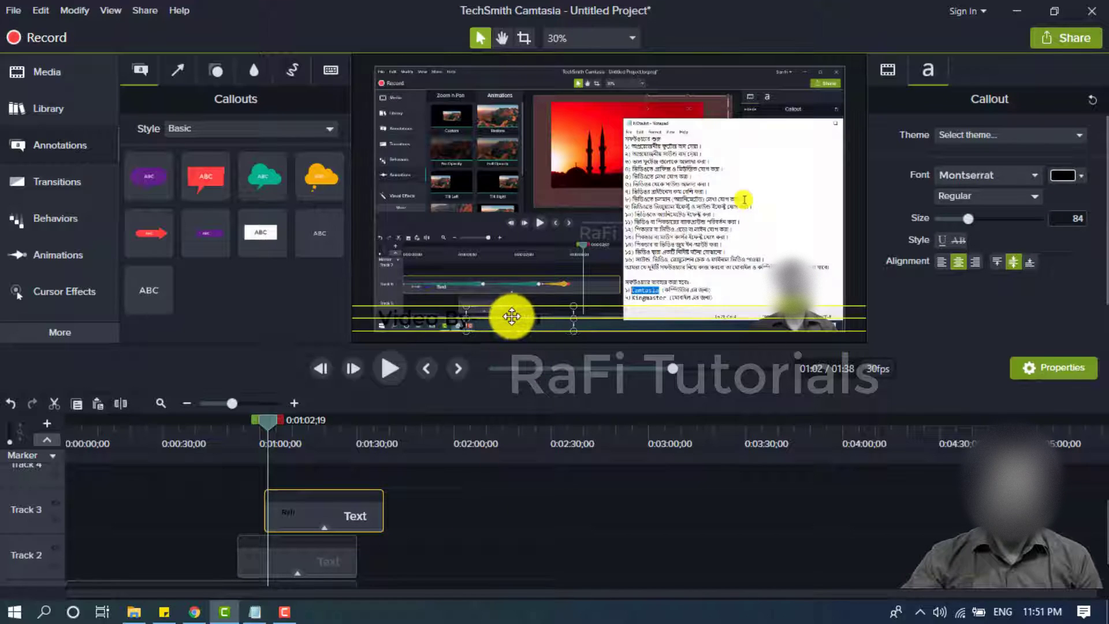
double_click(549, 316)
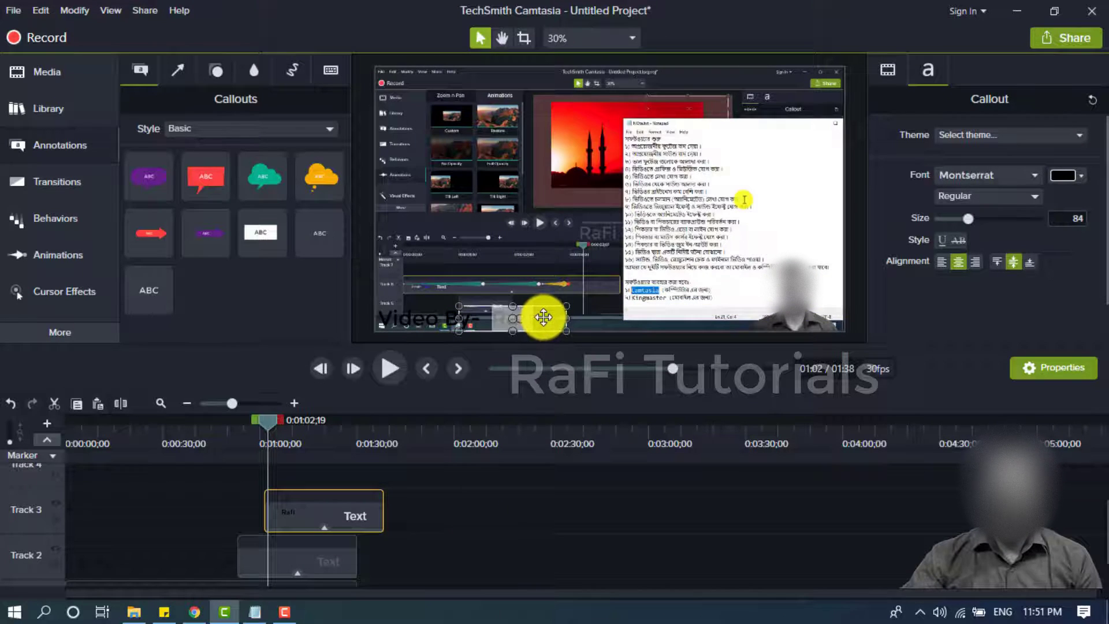
click(1082, 177)
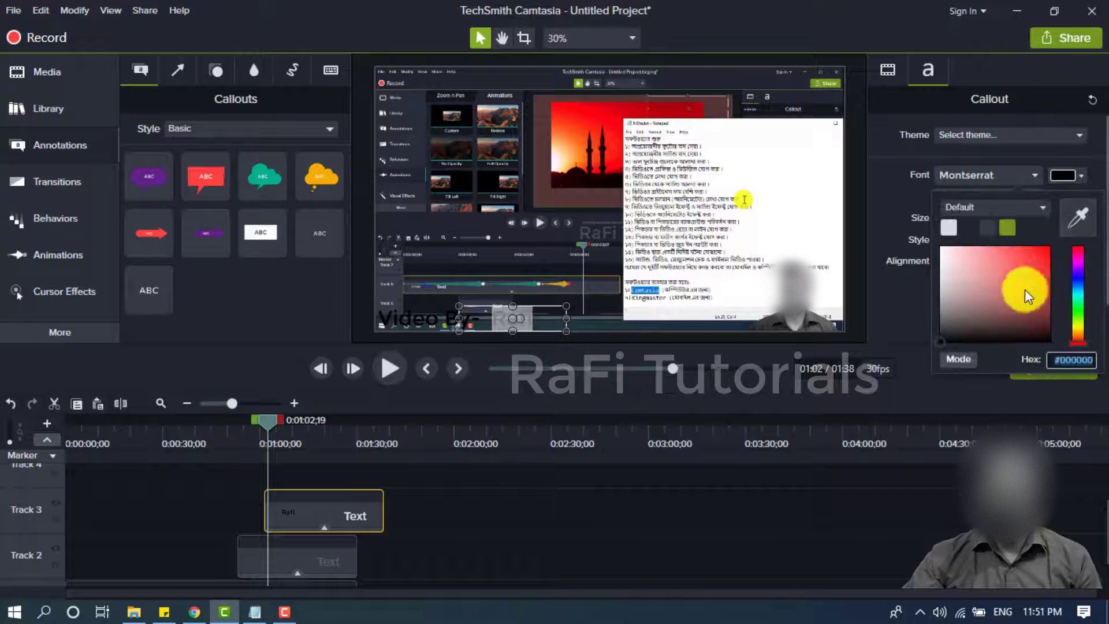
click(621, 529)
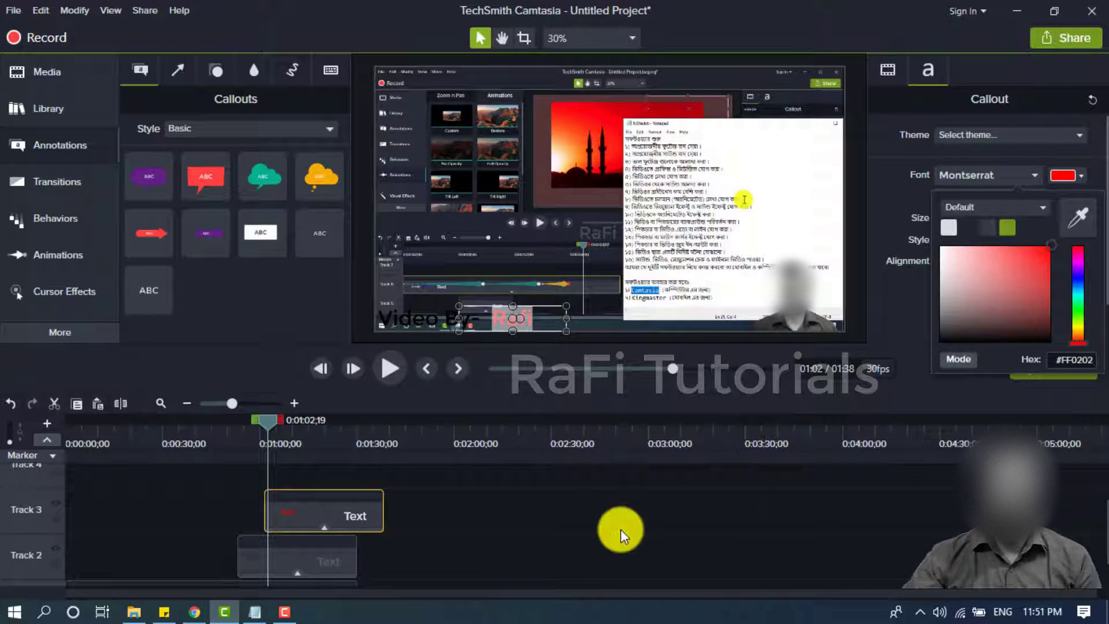
Set the font style of the name callout on Track 3 to Bold
click(365, 501)
click(1015, 200)
click(965, 246)
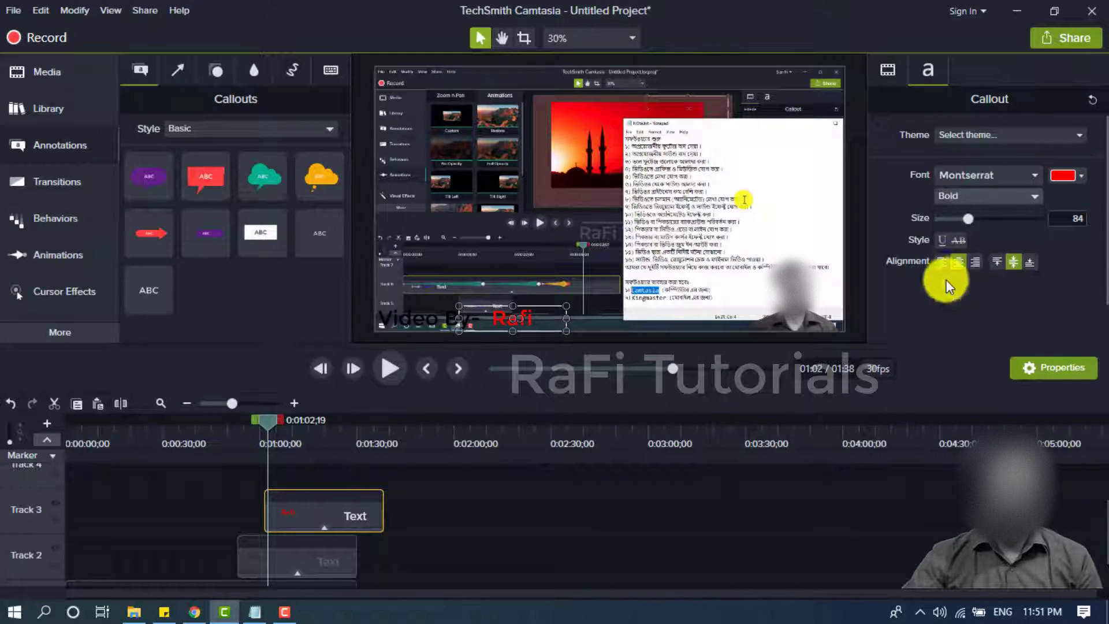
click(562, 509)
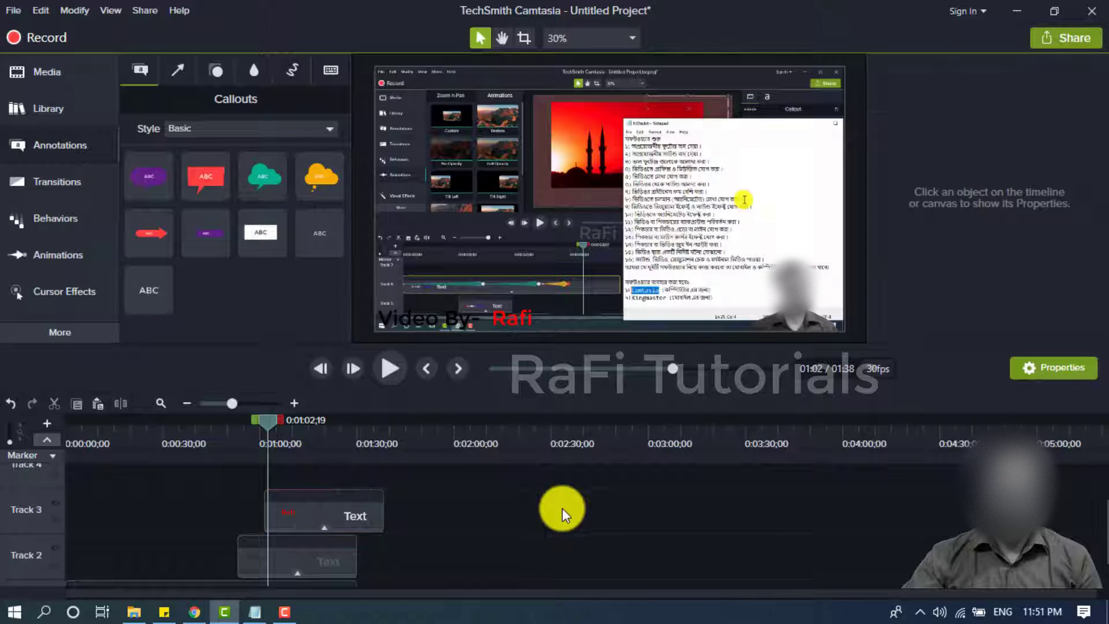
Change the text color of the "Video By-" callout on Track 2 to white
click(356, 569)
click(1076, 176)
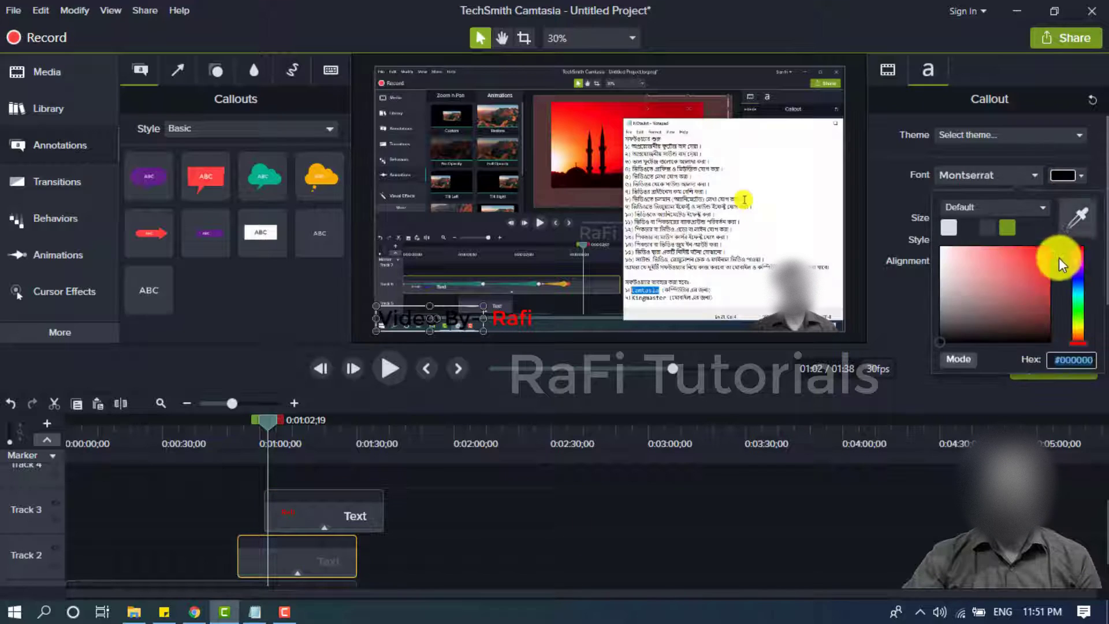
click(572, 539)
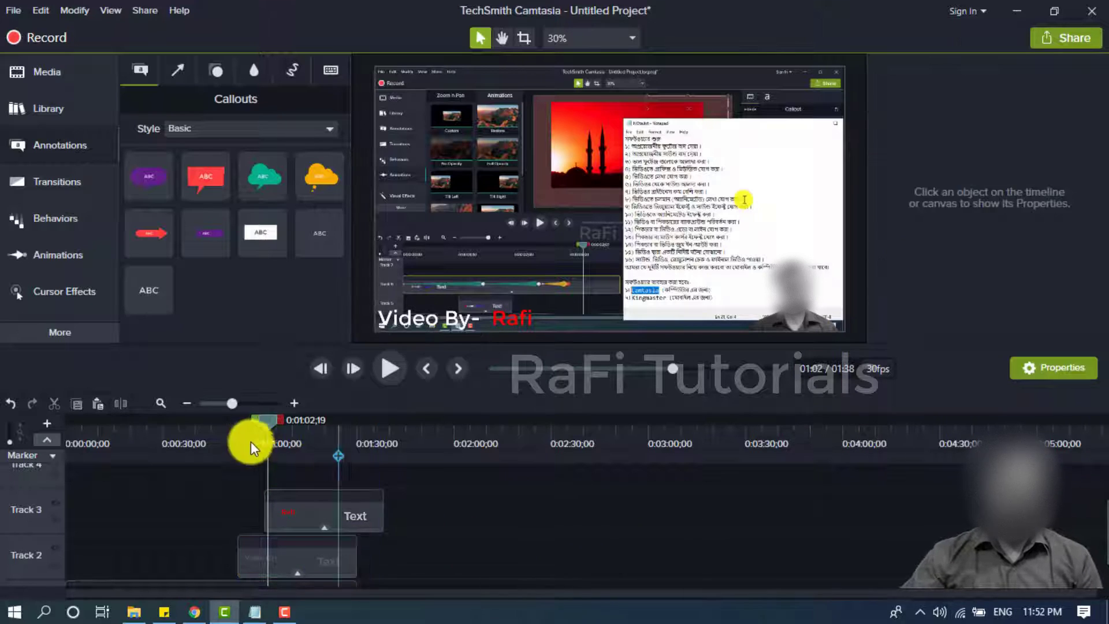
Try the Fly In behavior on the "Video By-" callout and remove it from the clip
drag(266, 422, 251, 514)
scroll(293, 549, down, 1)
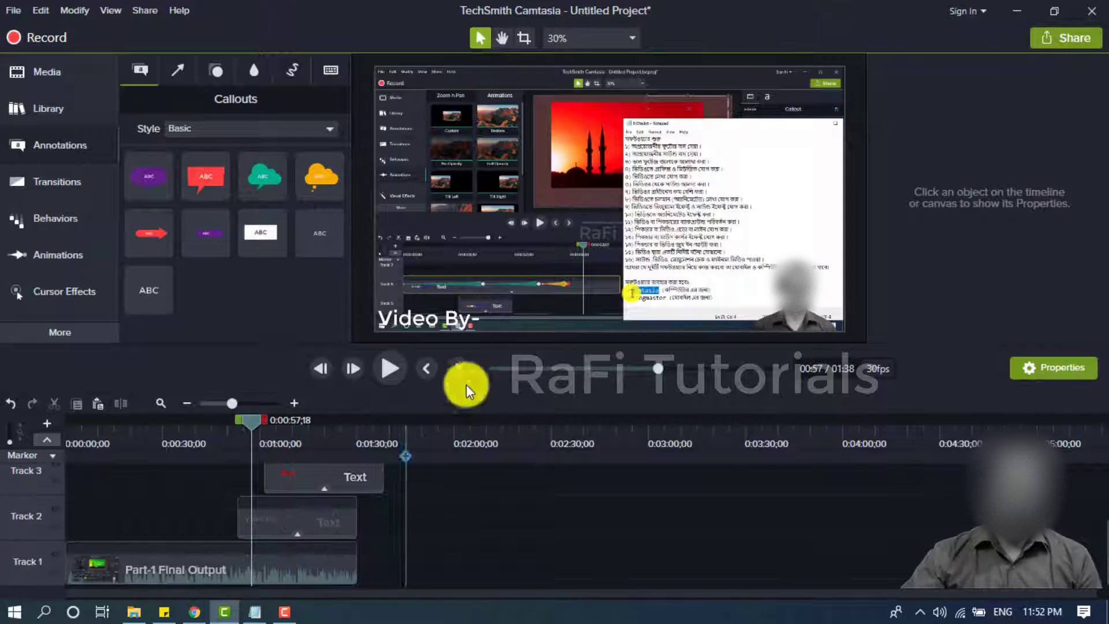
click(261, 527)
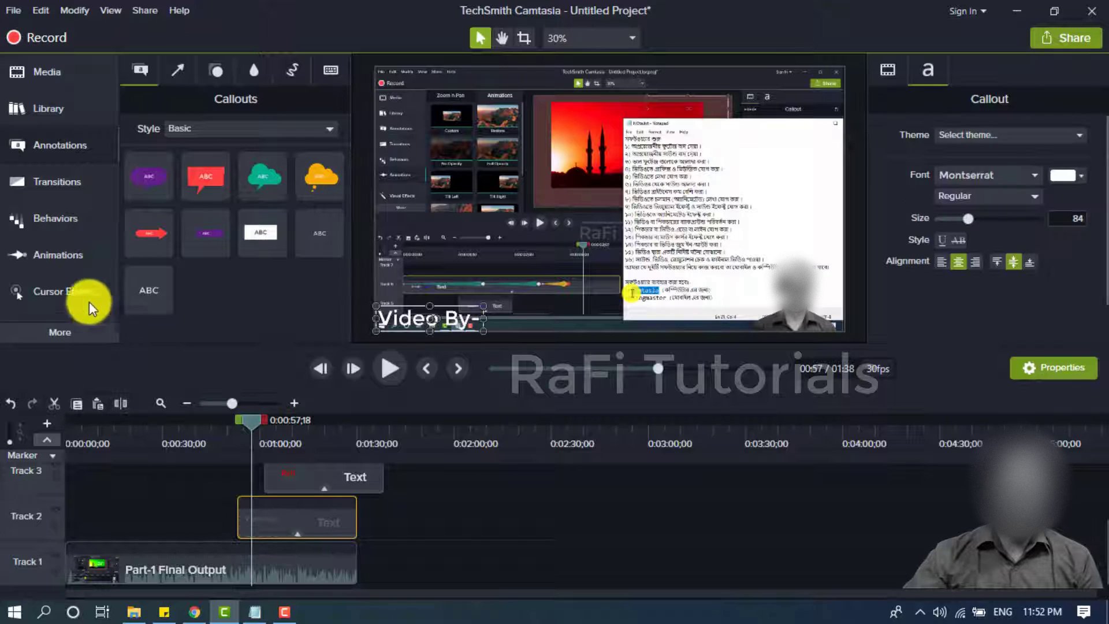
click(71, 218)
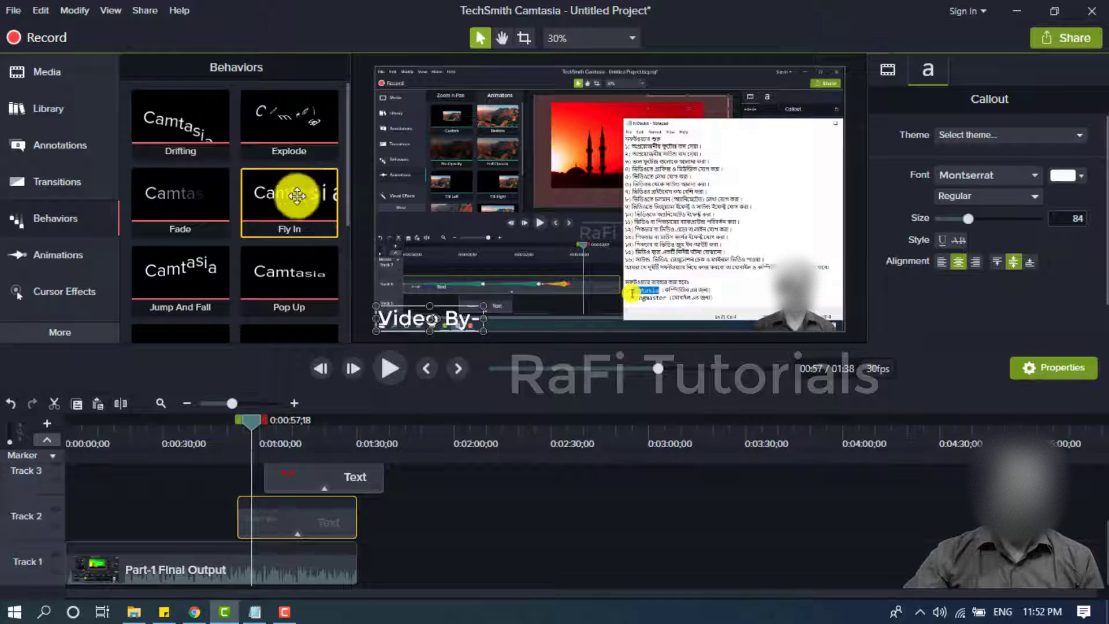
drag(272, 181, 289, 515)
drag(244, 411, 266, 449)
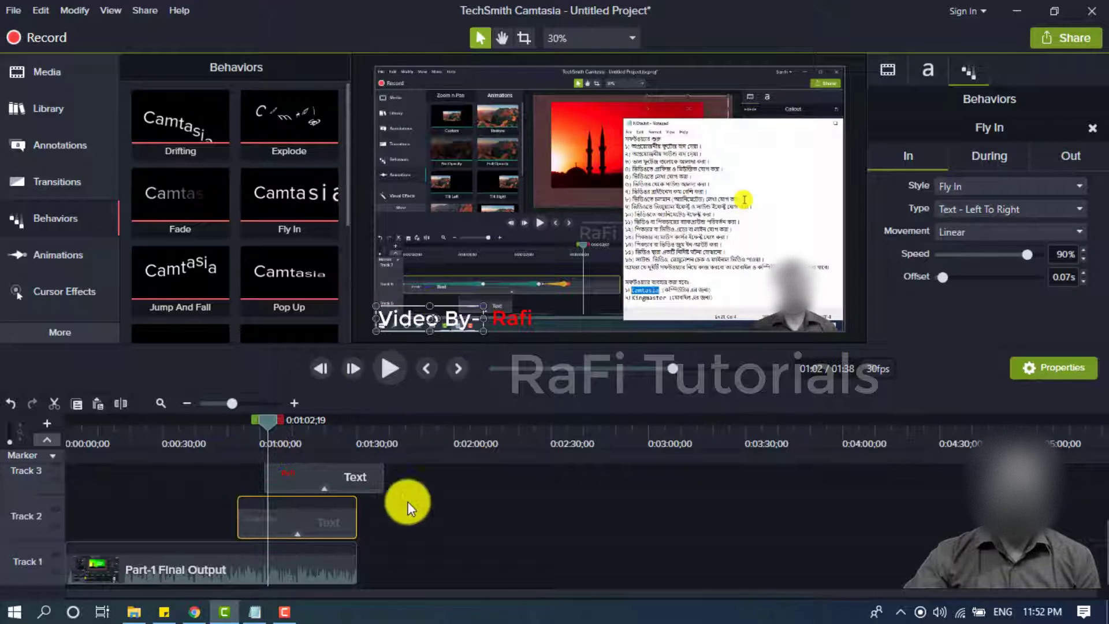
click(1091, 127)
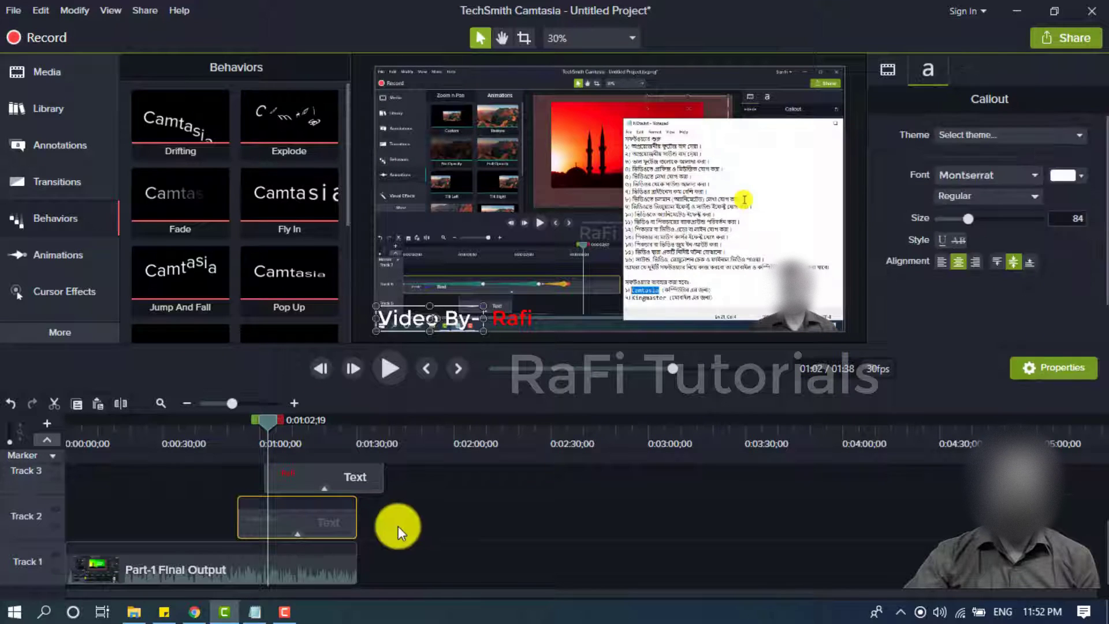
click(398, 526)
Add the Slide right transition to the start of the "Video By-" callout on Track 2, lengthen it to about 9 seconds and preview it
click(322, 523)
click(72, 193)
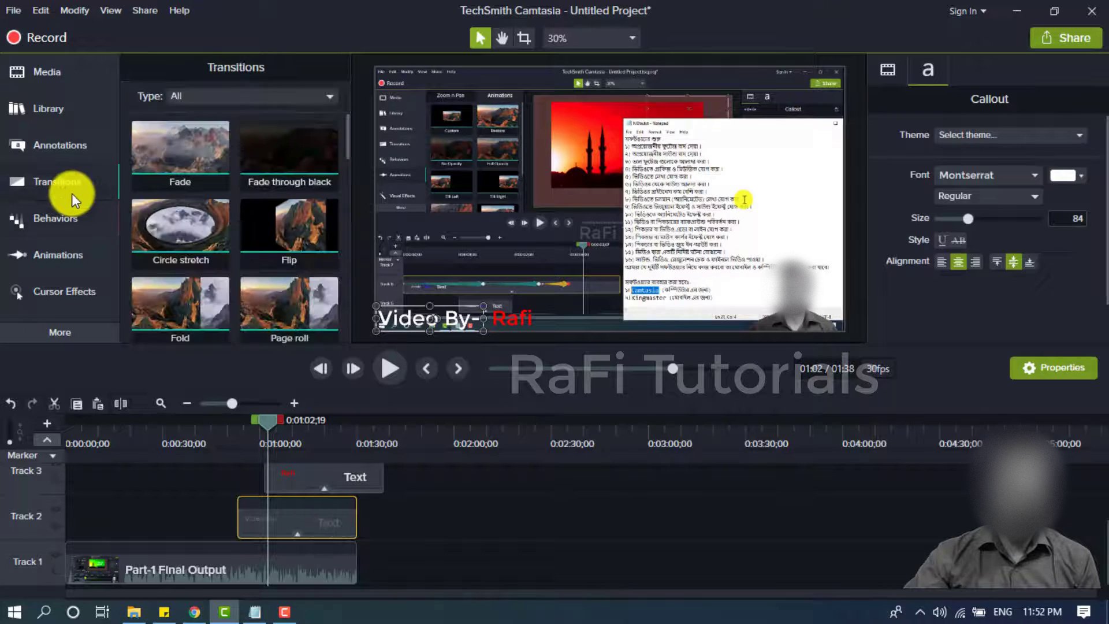
scroll(265, 243, down, 5)
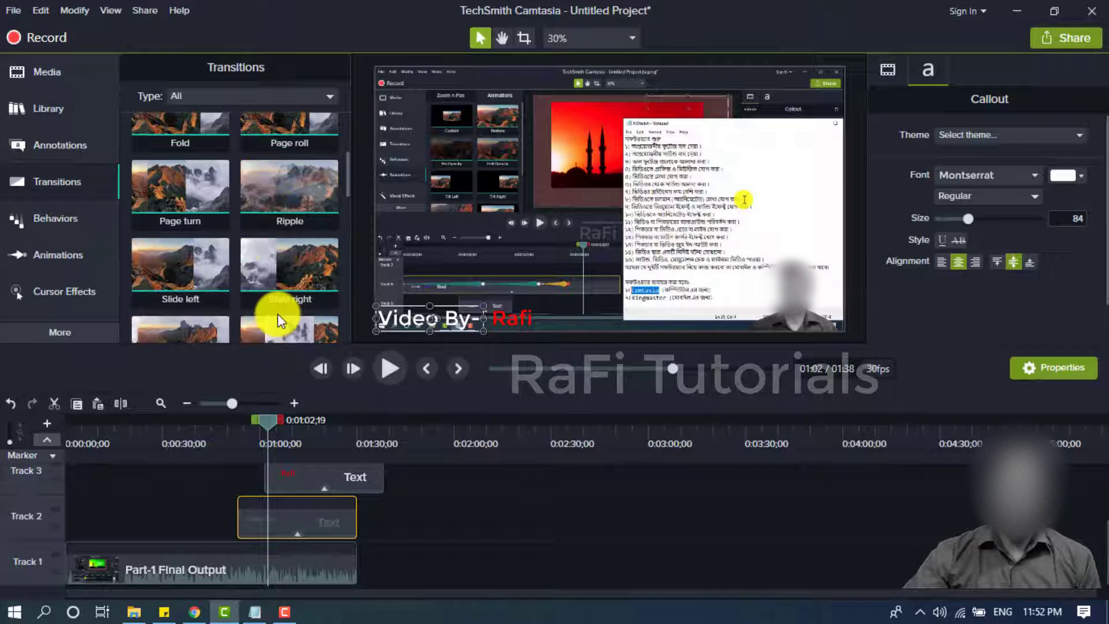
drag(288, 279, 245, 516)
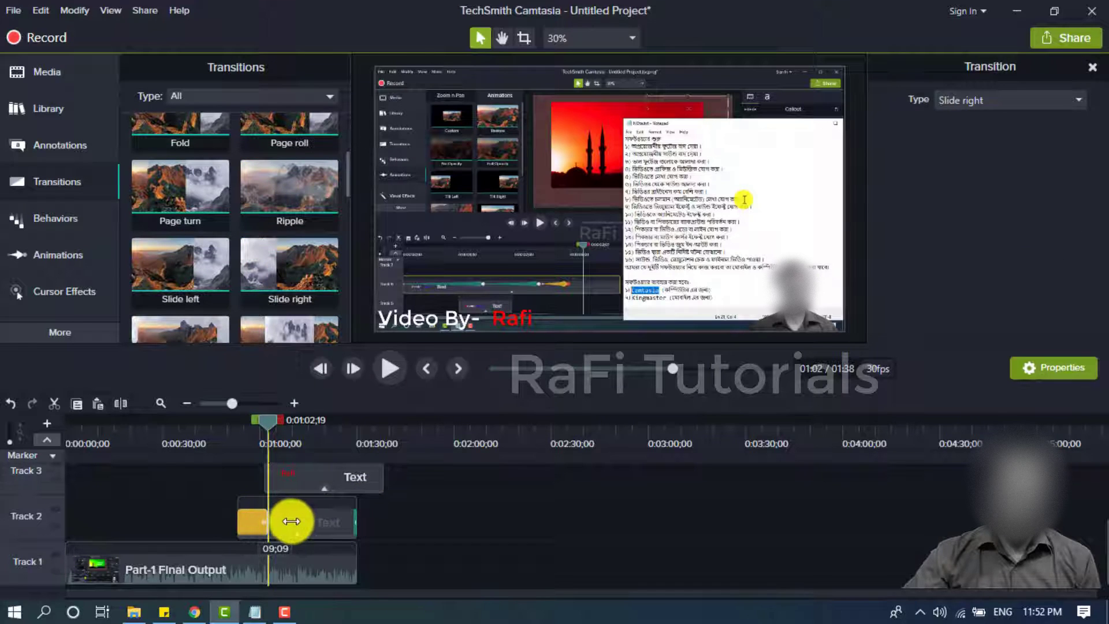
click(233, 426)
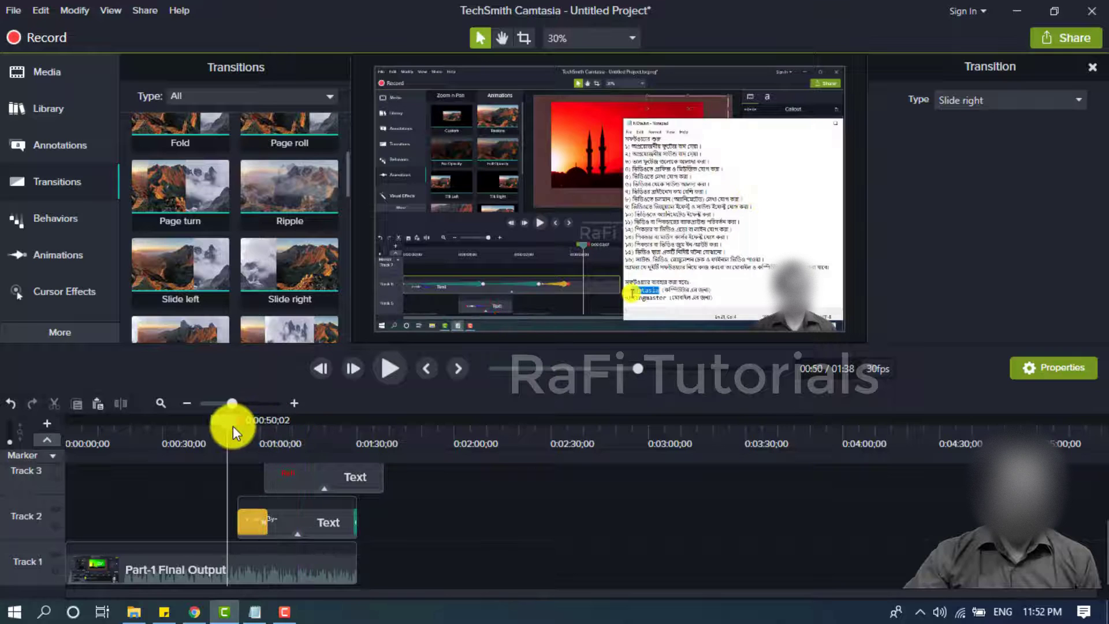
click(384, 367)
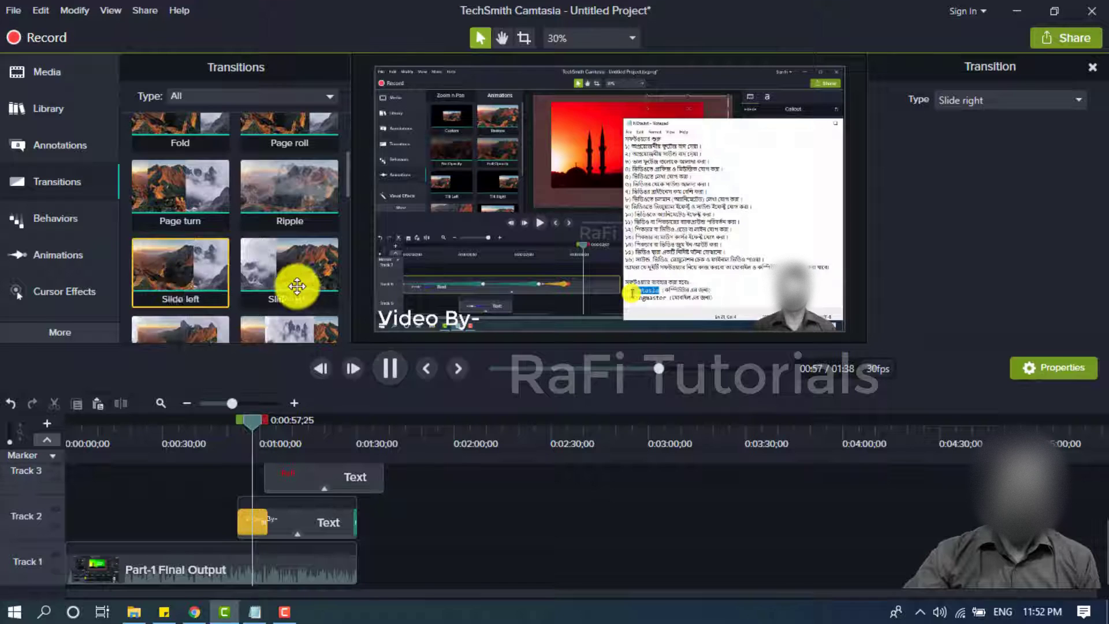
Add the Wheel transition to the start of the name callout on Track 3, lengthen it and preview the result
scroll(298, 284, down, 2)
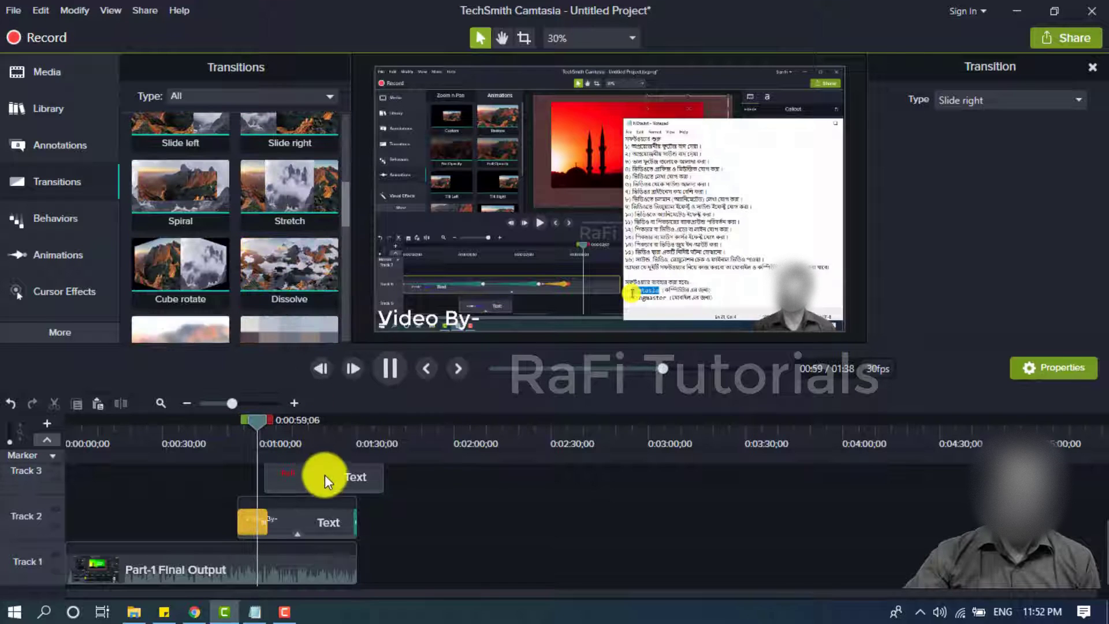
click(401, 369)
scroll(231, 298, down, 3)
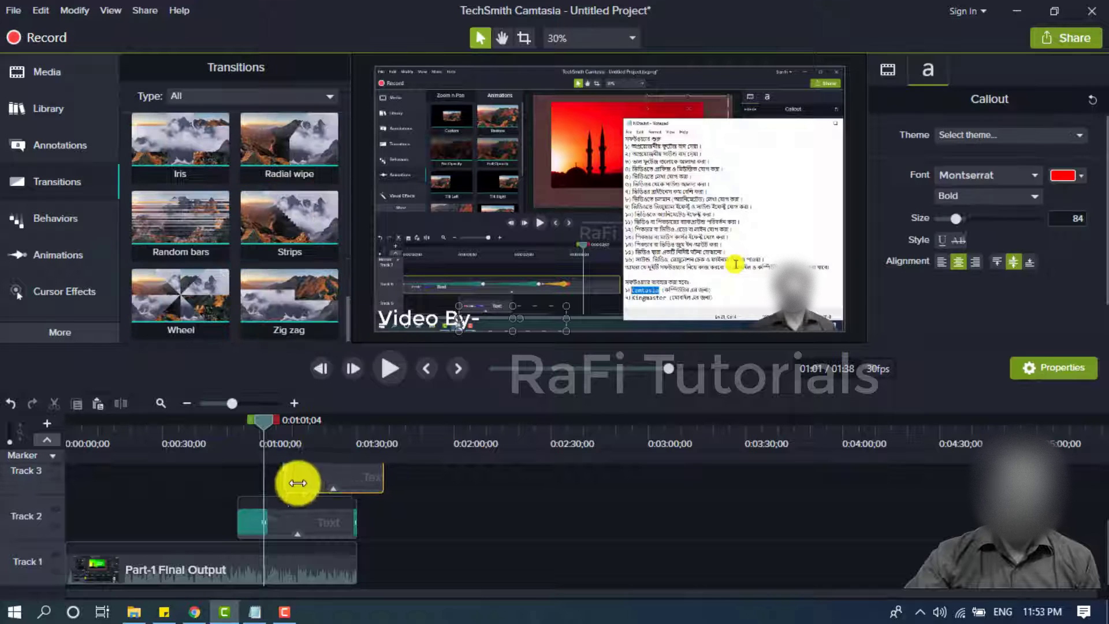
mouse_move(297, 483)
mouse_down()
mouse_move(258, 479)
mouse_move(297, 479)
mouse_up()
click(267, 474)
click(384, 369)
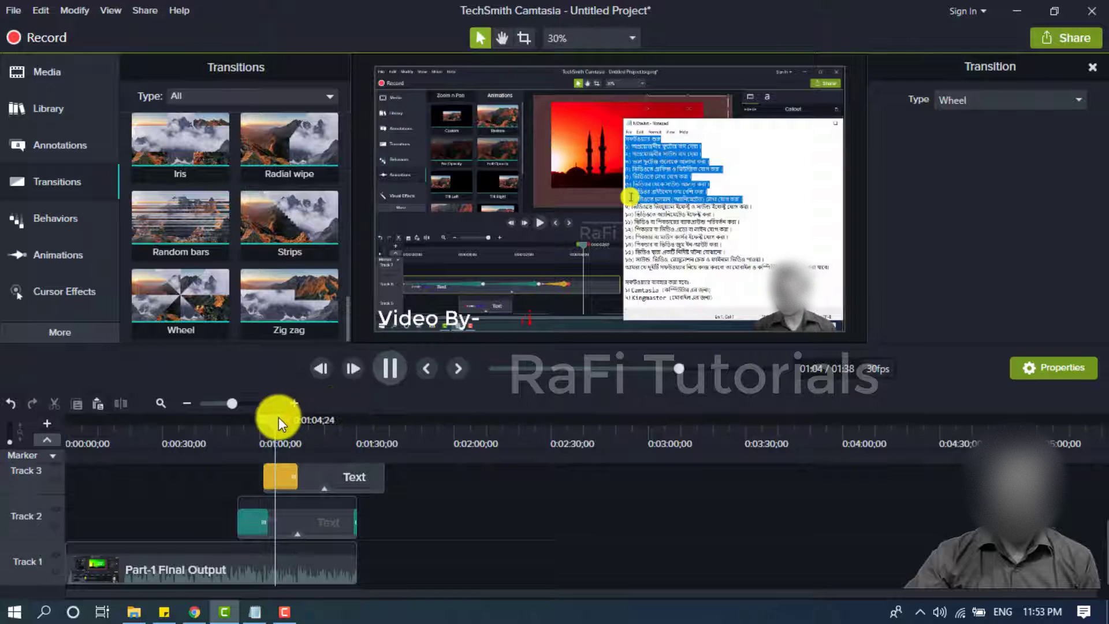
drag(278, 417, 299, 424)
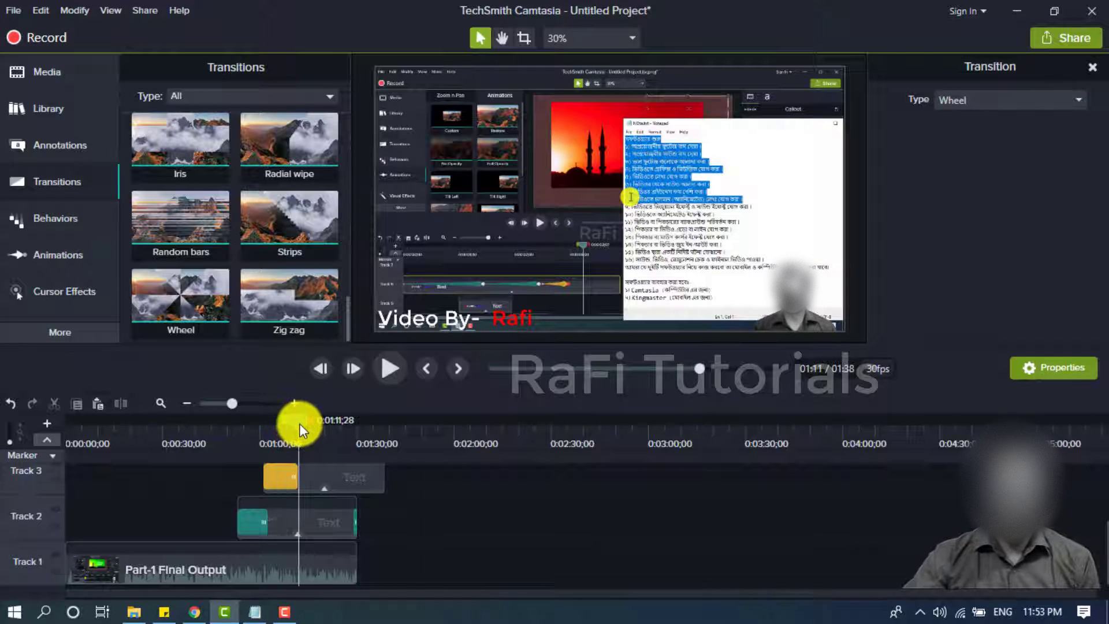
Apply the Scale behavior to the "Video By-" callout on Track 2
scroll(252, 237, up, 10)
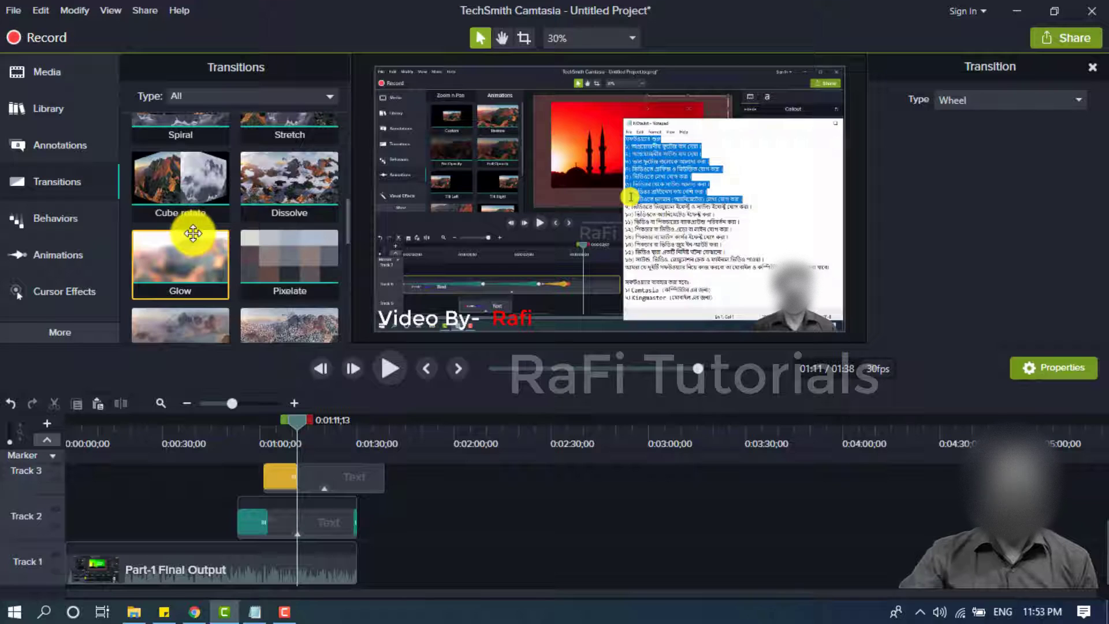
scroll(193, 233, up, 3)
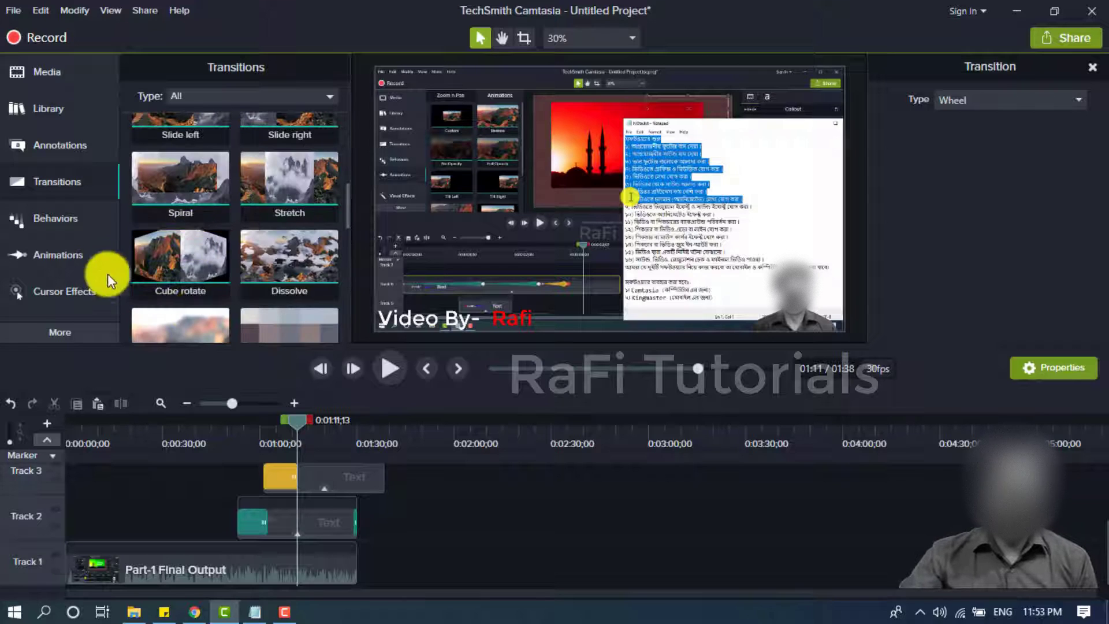
click(65, 230)
scroll(280, 208, down, 3)
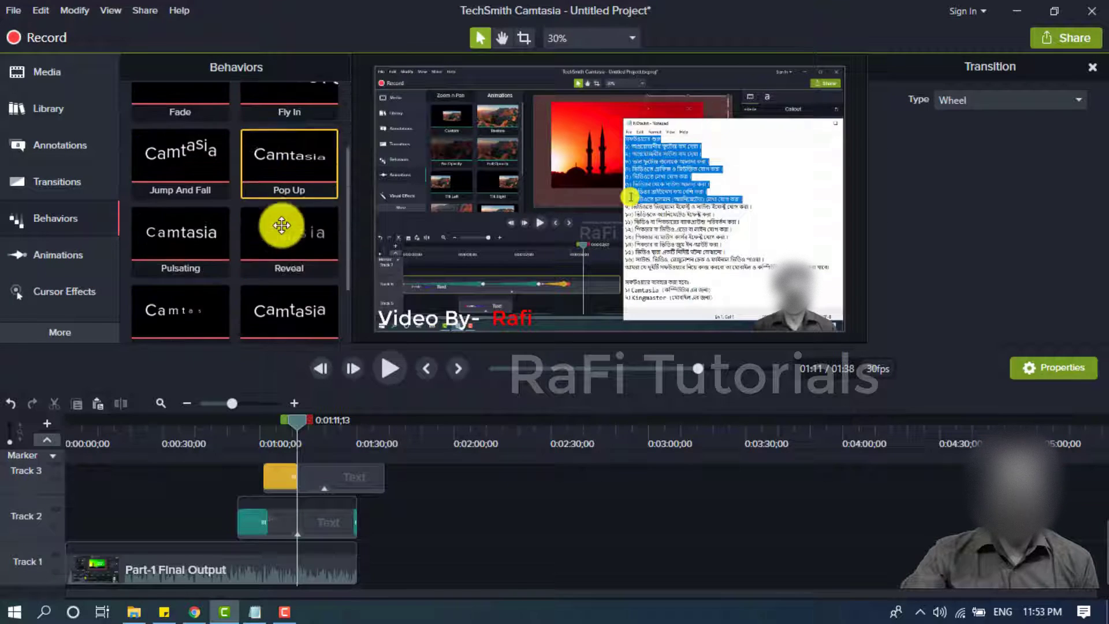
drag(195, 249, 301, 509)
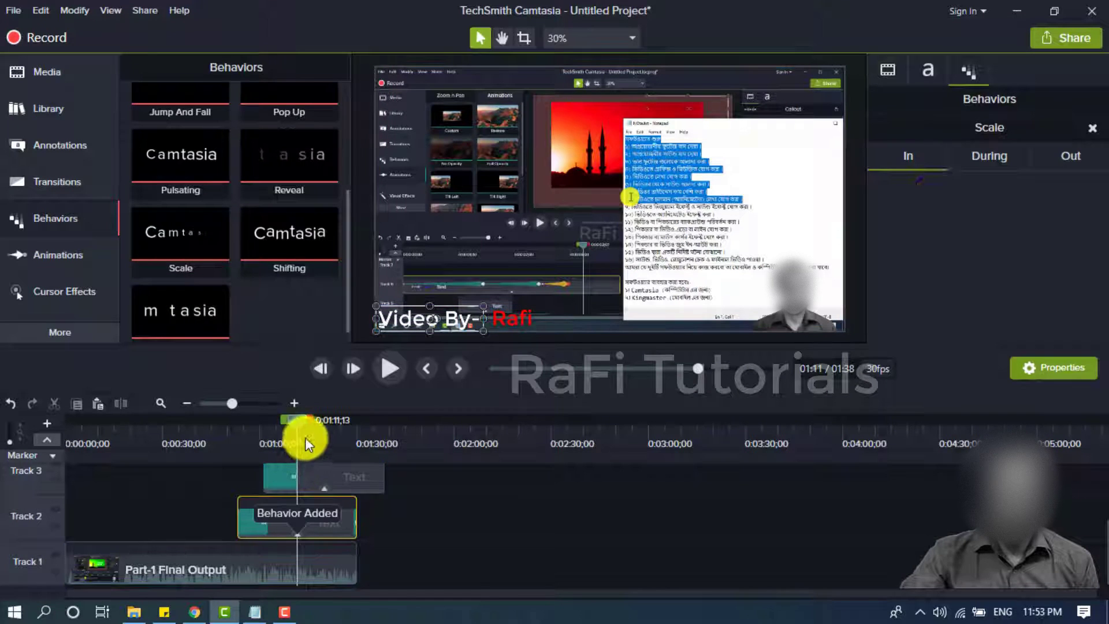
Set the Scale behavior's In tension to 10.00 and its offset to about 1.07 s
click(980, 253)
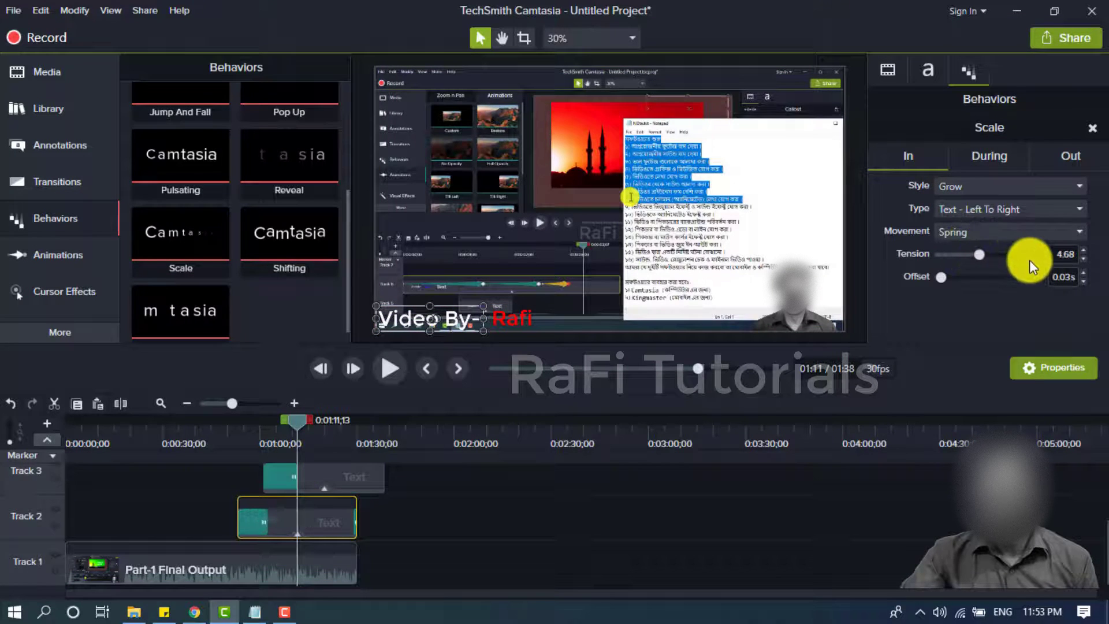
drag(983, 253, 1077, 258)
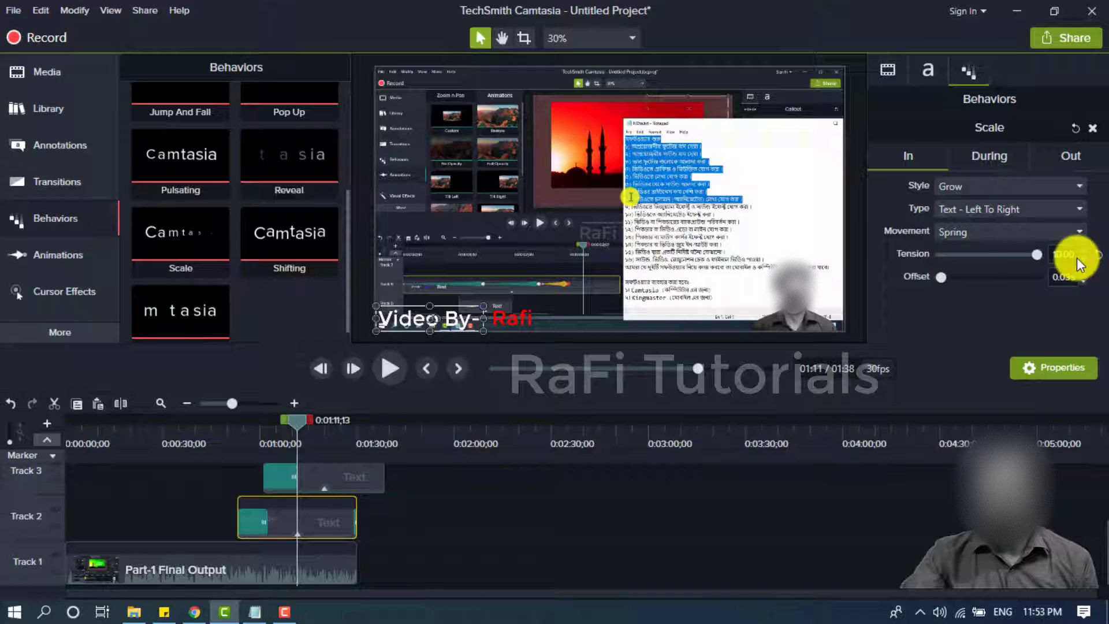
click(948, 276)
click(959, 276)
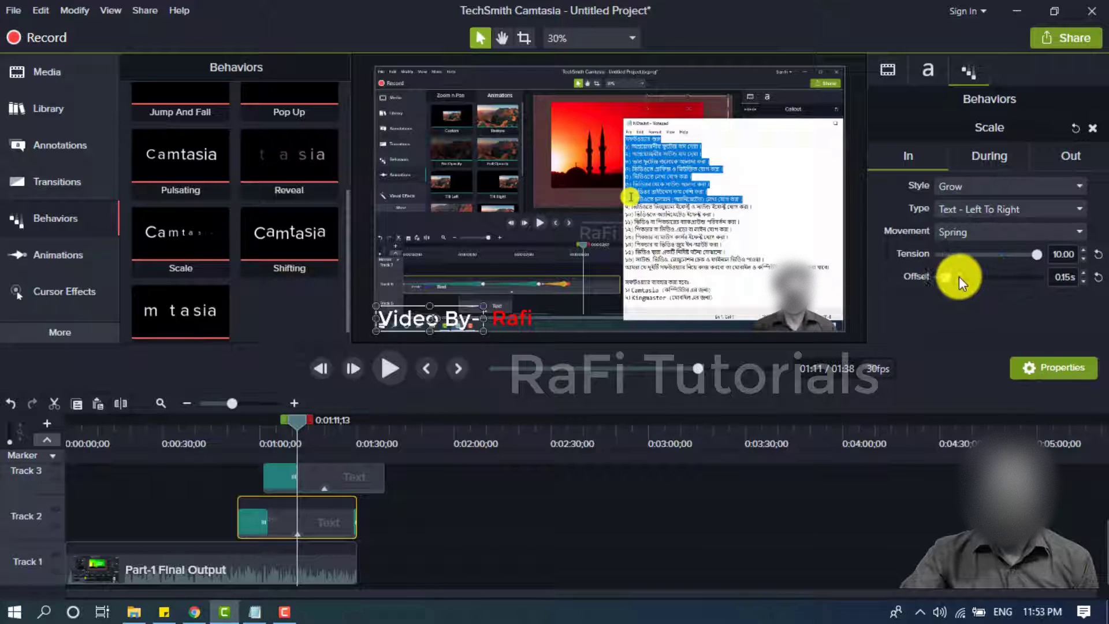
drag(988, 279, 998, 277)
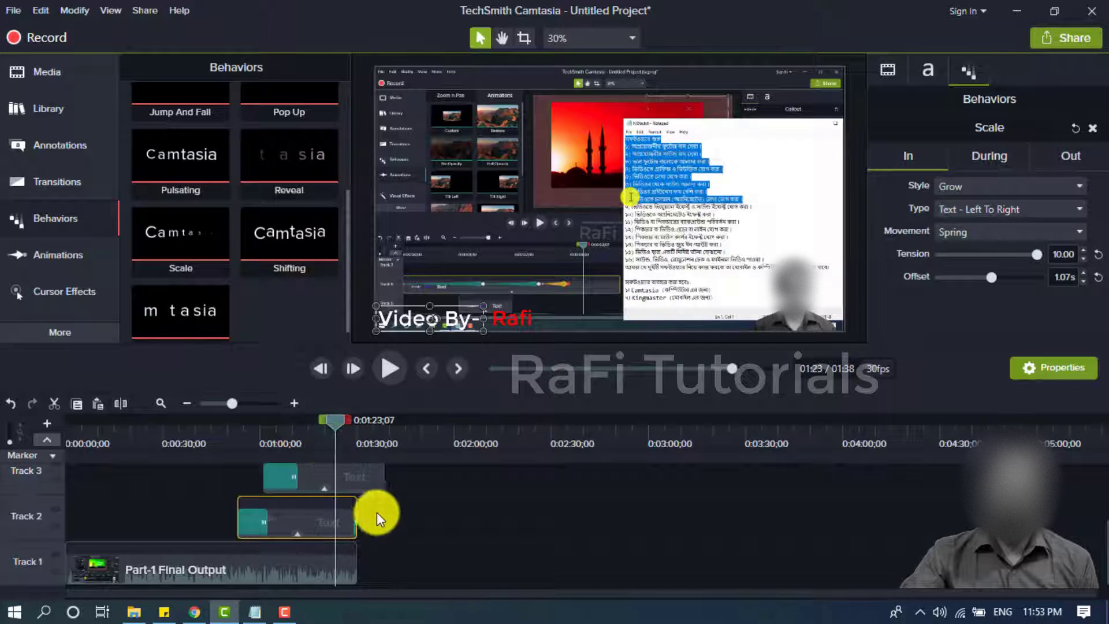
click(390, 525)
click(362, 476)
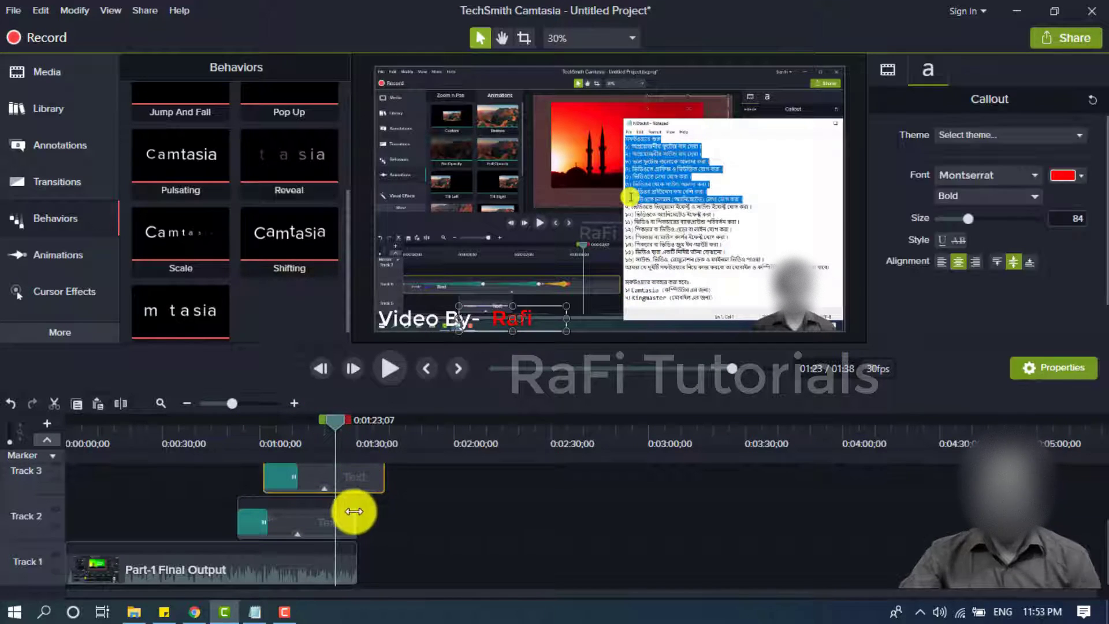
drag(355, 511, 354, 508)
click(390, 510)
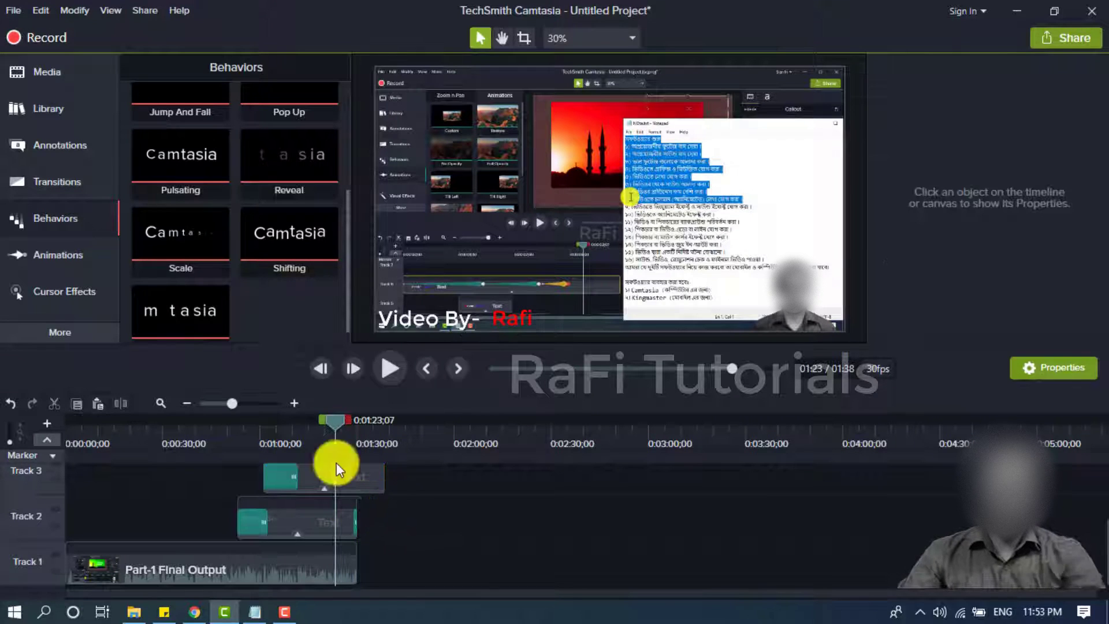
scroll(156, 231, up, 2)
scroll(175, 213, down, 2)
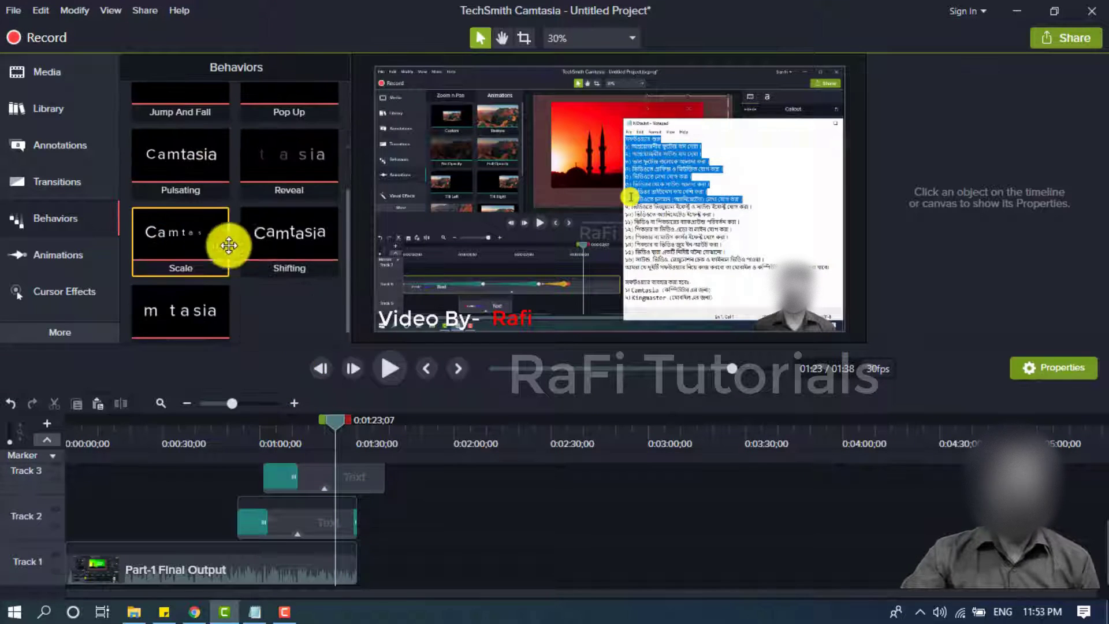
scroll(228, 242, up, 1)
drag(339, 421, 296, 435)
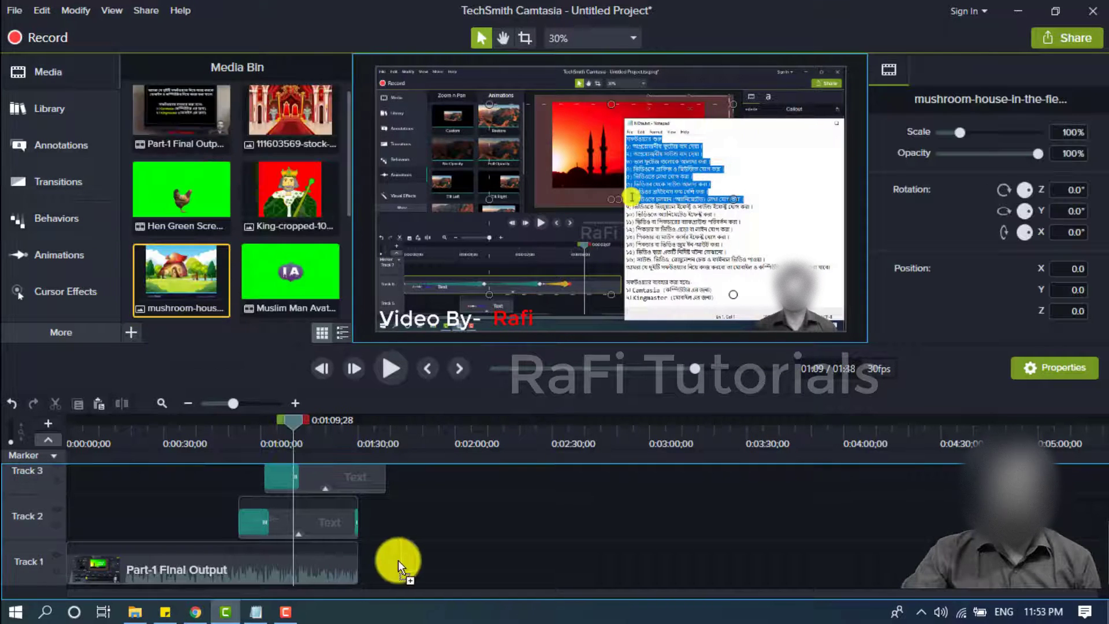
Place the mushroom-house image directly after the video on Track 1 and trim the Track 3 name callout to the video's end
mouse_move(397, 560)
mouse_down()
mouse_move(356, 563)
mouse_move(520, 575)
mouse_move(400, 572)
mouse_up()
click(375, 567)
click(386, 482)
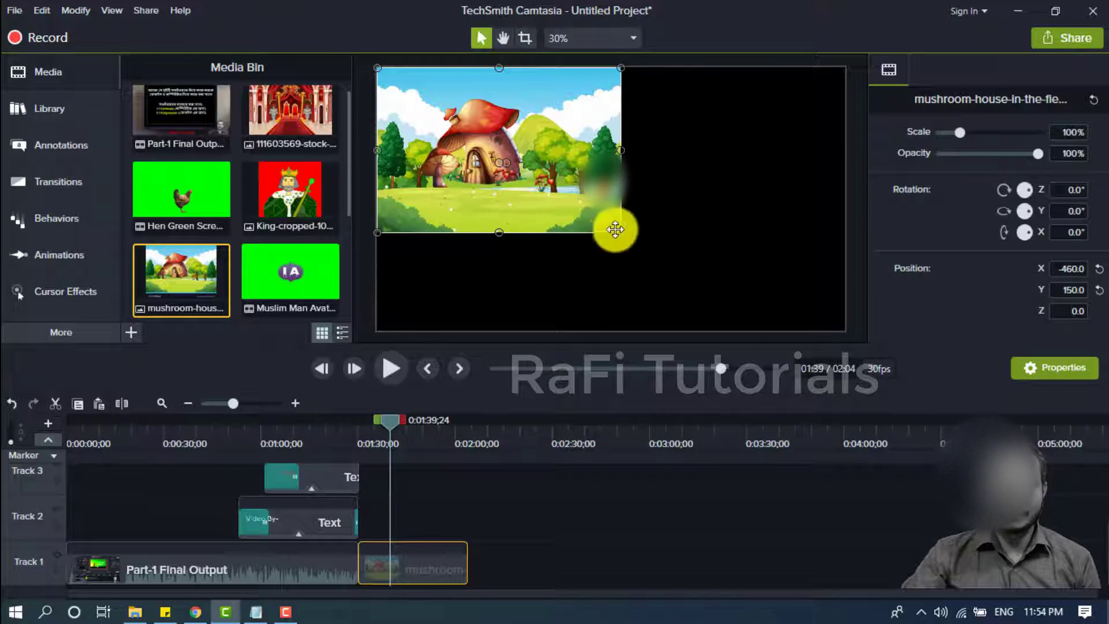
Scale the mushroom-house image up to 192% so it spans the full canvas width
drag(611, 230, 841, 378)
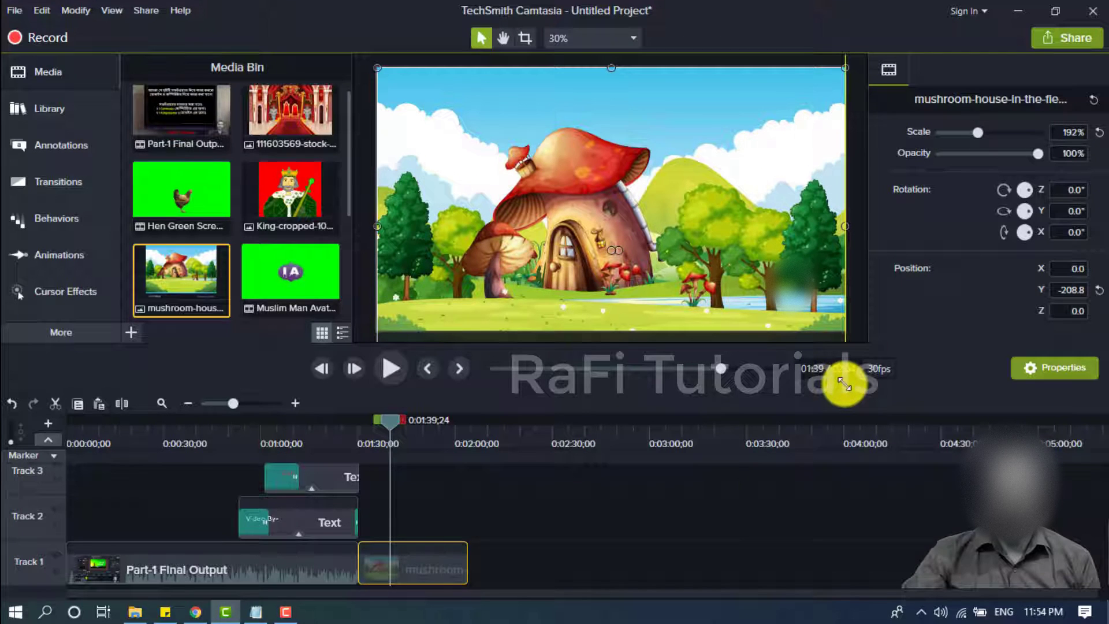
click(701, 567)
click(713, 275)
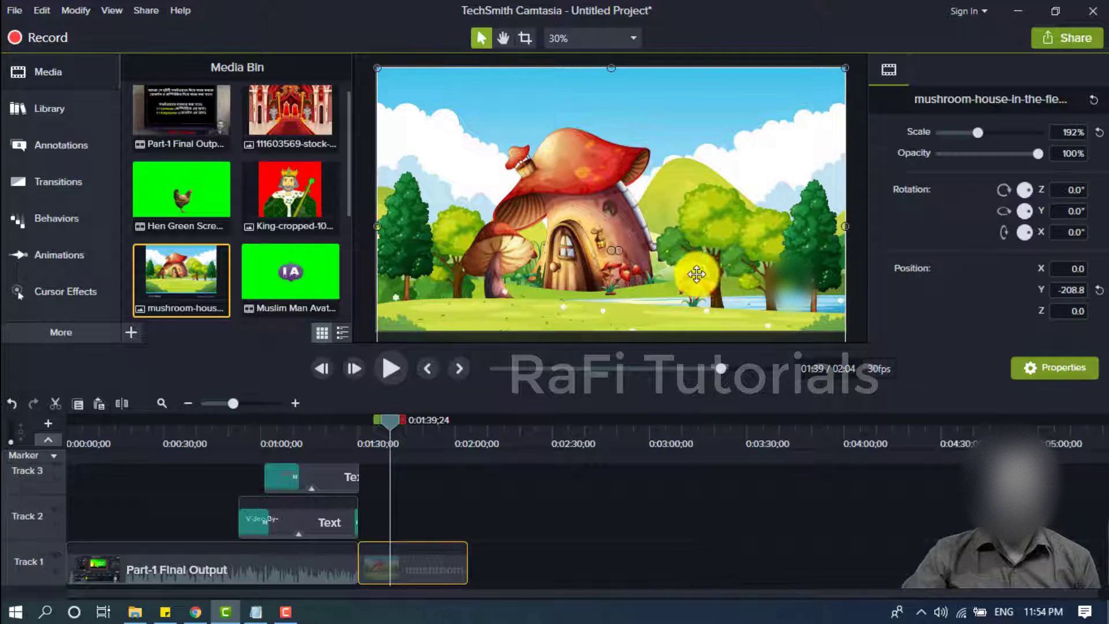
Zoom the canvas out to 10% and enlarge the mushroom-house image to 292.5%, extending it past the canvas edges
scroll(697, 275, down, 2)
drag(689, 258, 740, 315)
click(464, 296)
Try a Custom animation on the mushroom-house image that scales it down to 192% at 0:01:51;26, and check it with the canvas fitted
click(59, 254)
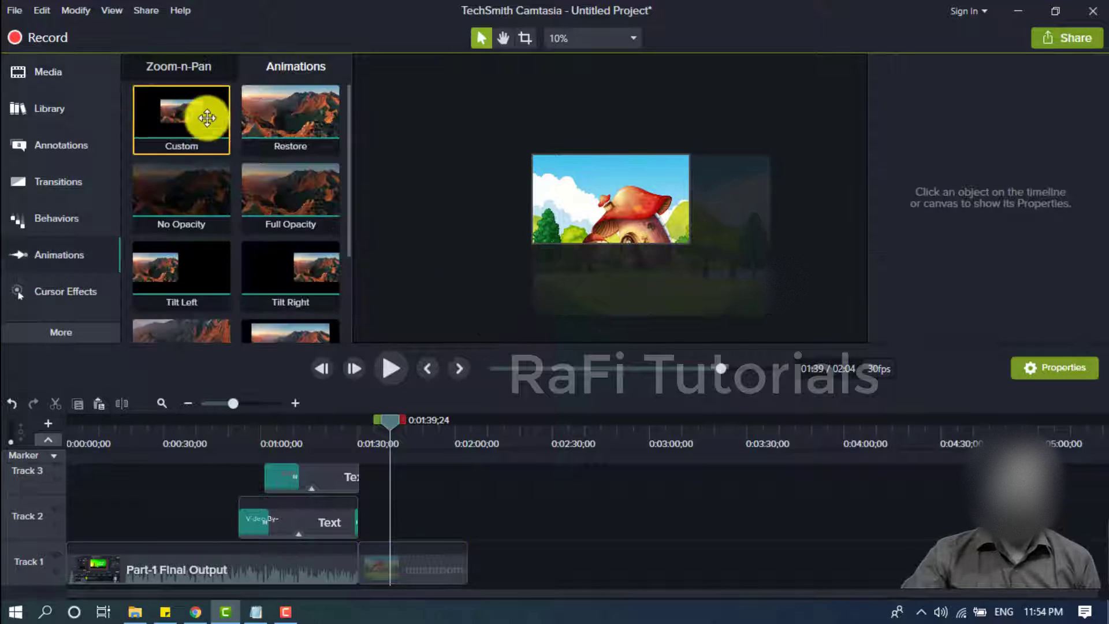
drag(205, 112, 439, 578)
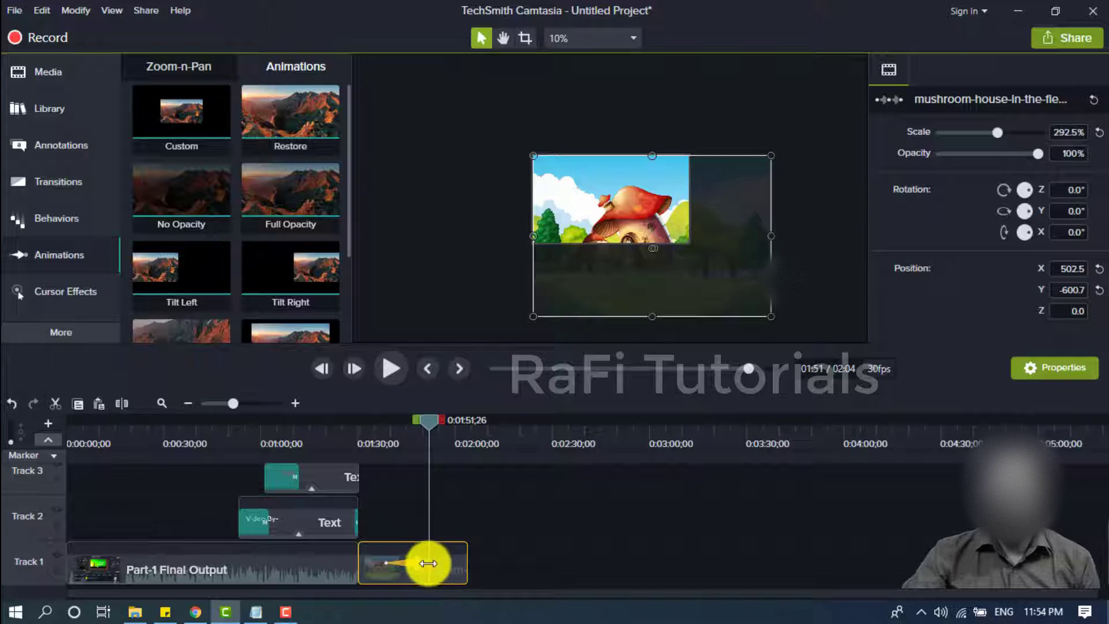
drag(766, 313, 692, 245)
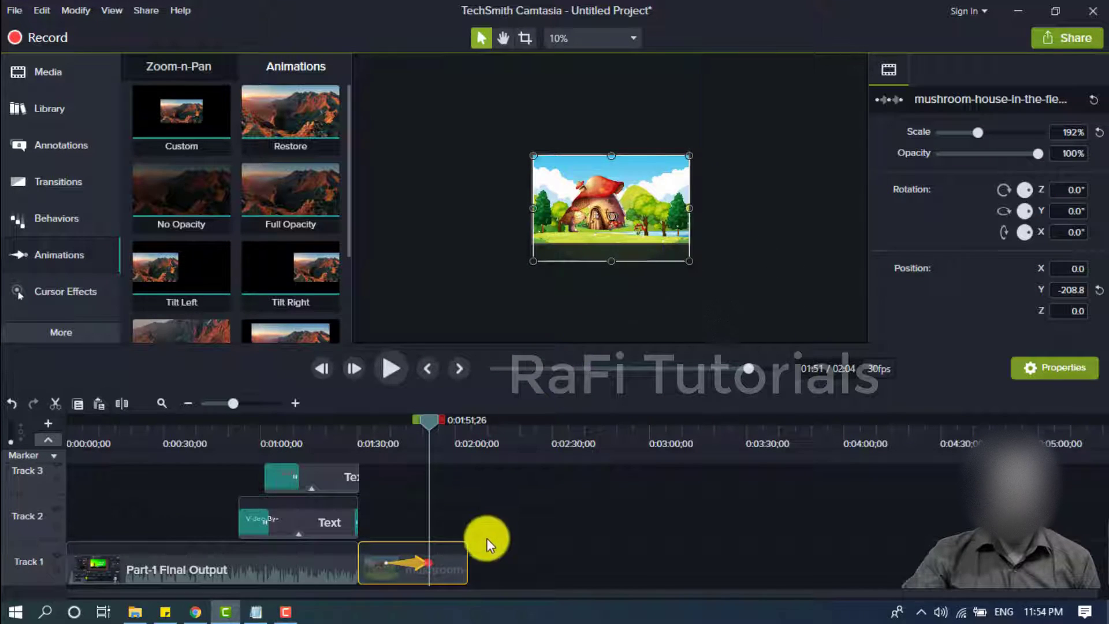
click(486, 538)
click(549, 41)
click(570, 77)
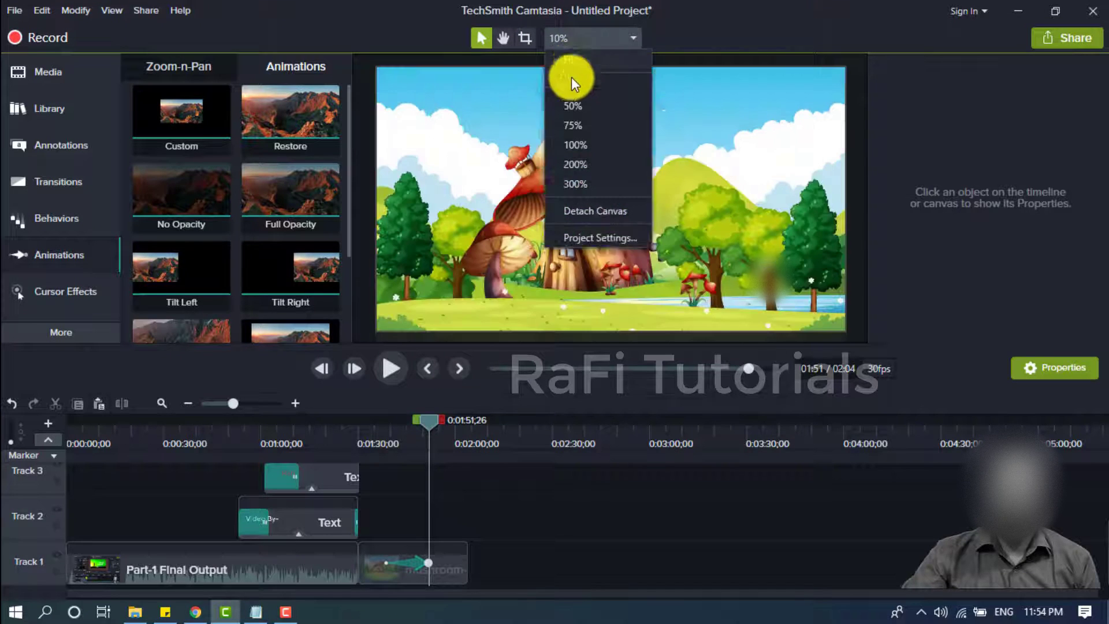
mouse_move(431, 420)
mouse_down()
mouse_move(381, 428)
mouse_move(432, 435)
mouse_up()
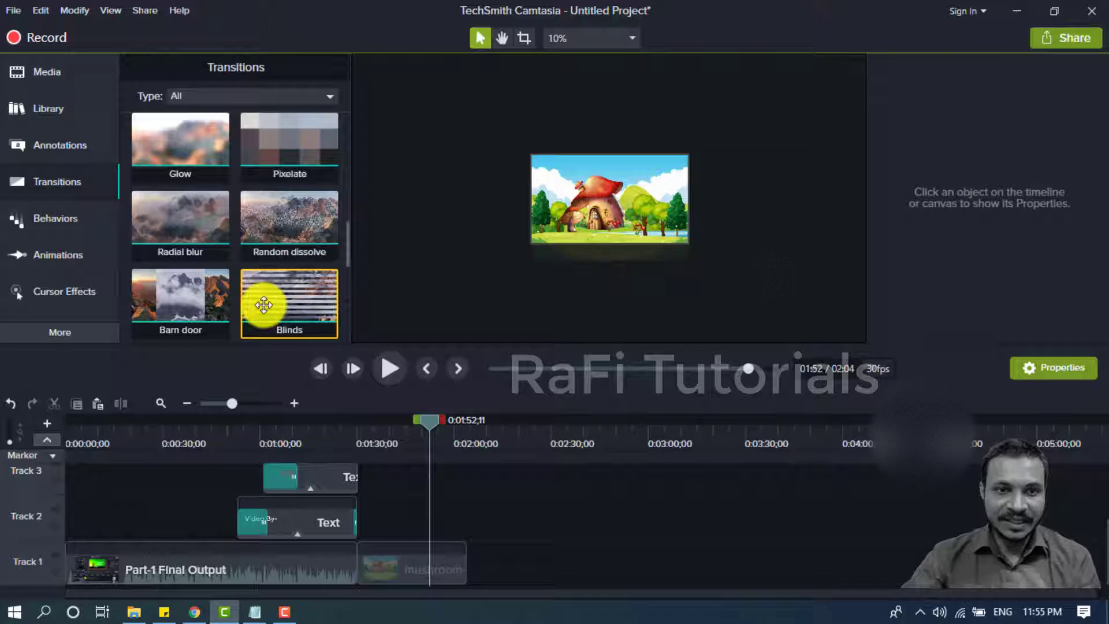
Add the Slide right transition between the video and the mushroom-house image on Track 1 and lengthen it to about 23 seconds
scroll(260, 302, down, 3)
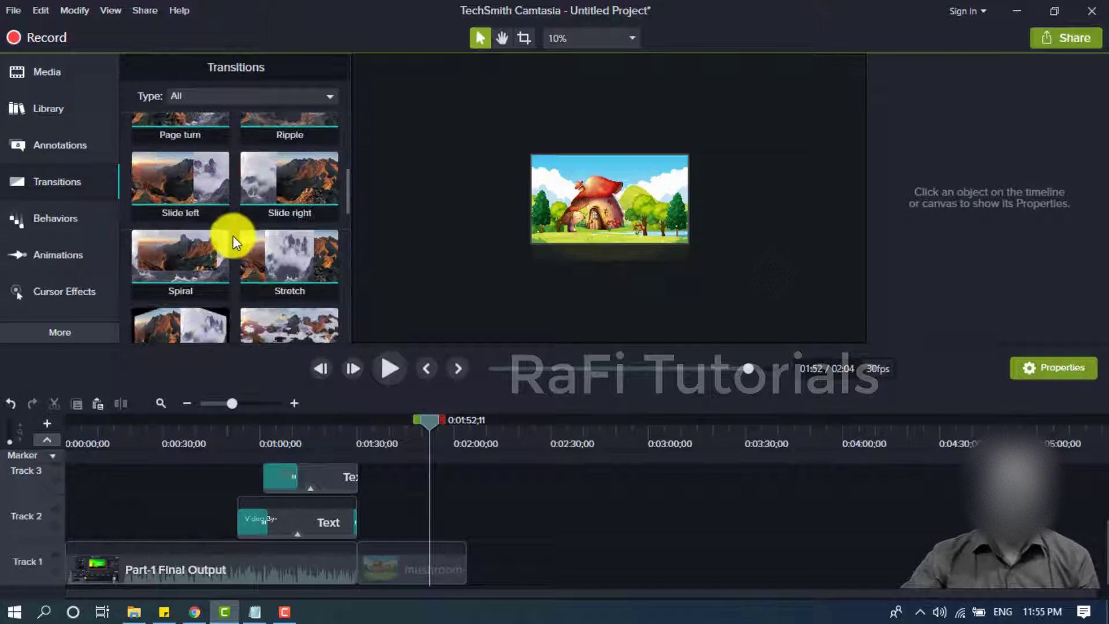
drag(272, 203, 360, 575)
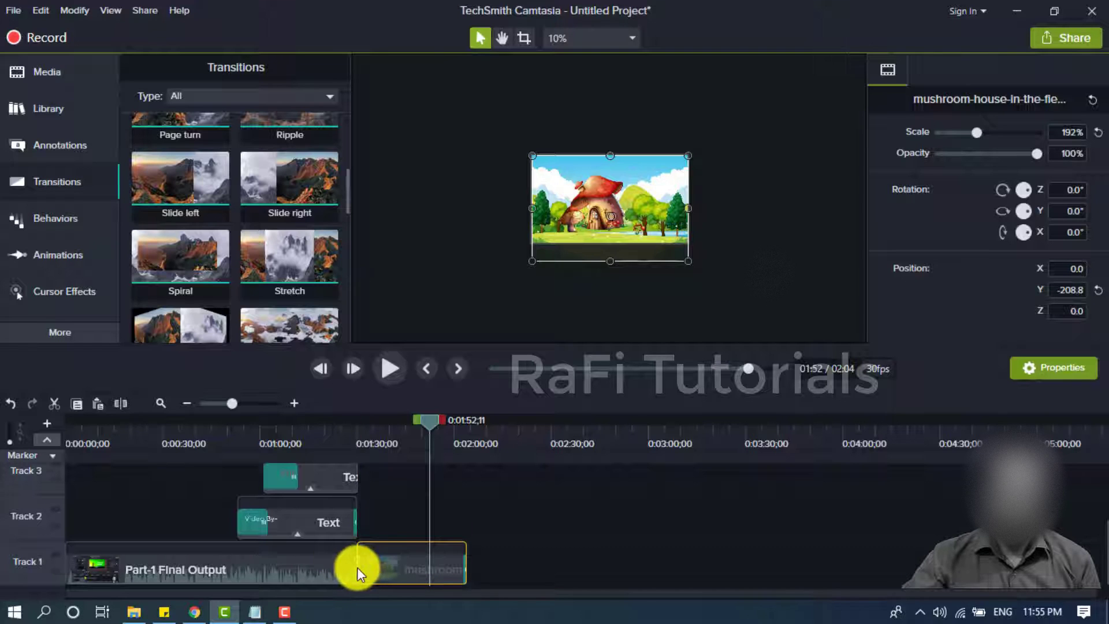
click(239, 402)
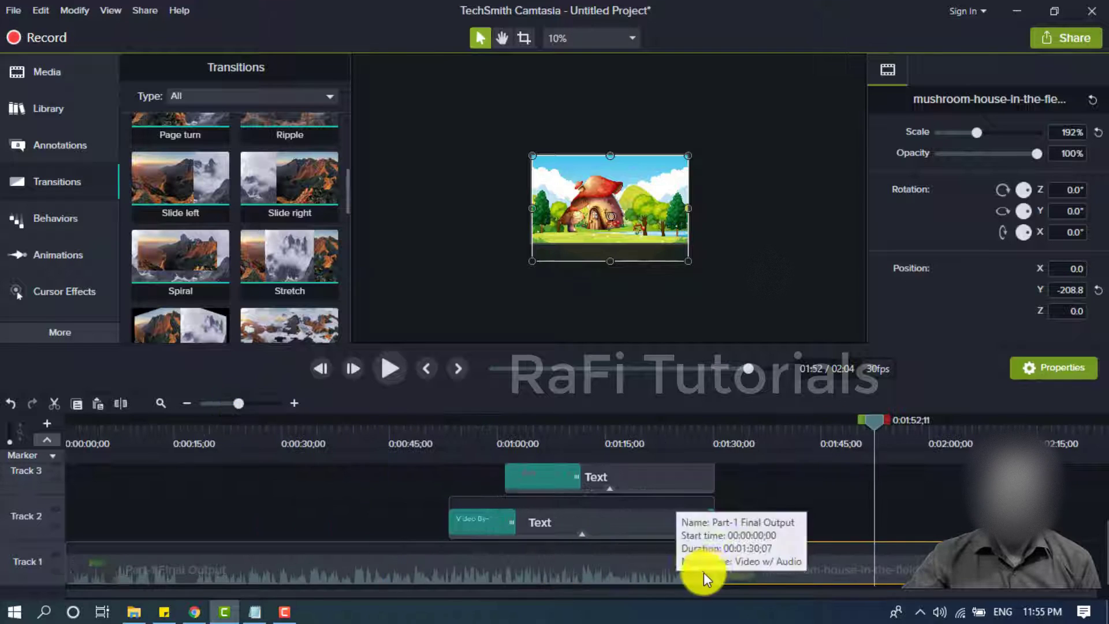
drag(717, 567, 799, 574)
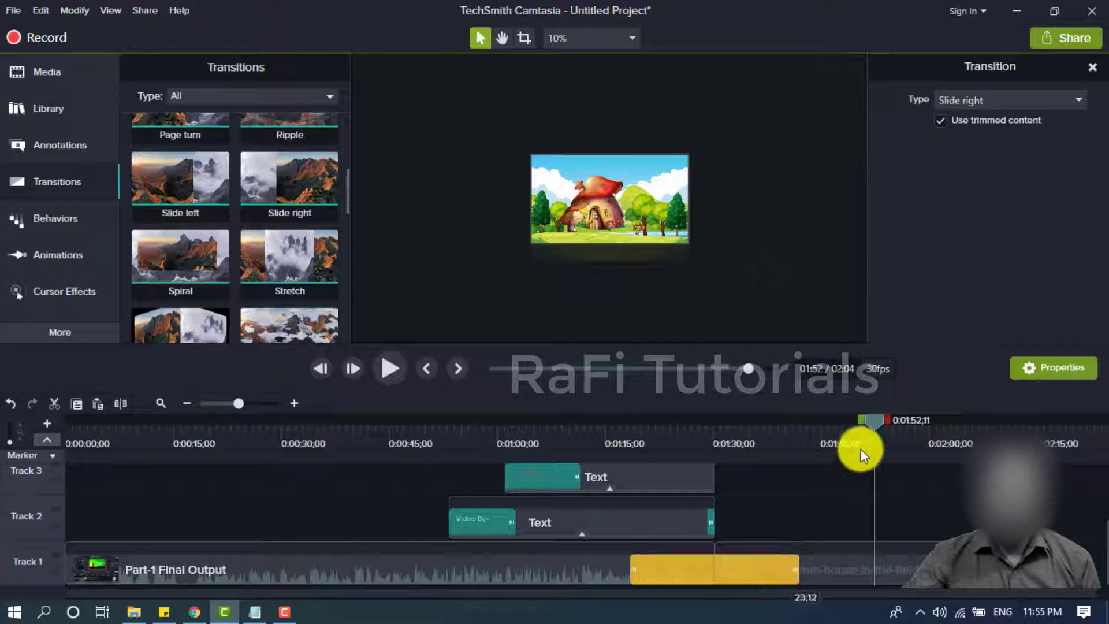
Set the canvas zoom to 25% and scrub through the Slide right transition between the video and the mushroom-house image
drag(869, 430, 680, 457)
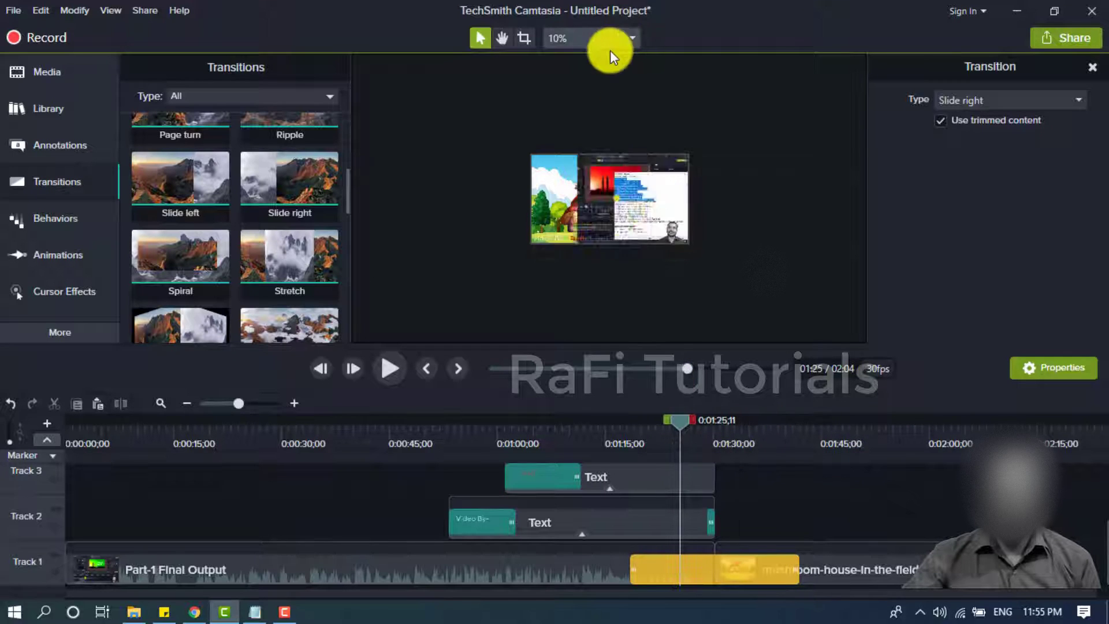
click(609, 45)
click(609, 84)
click(593, 36)
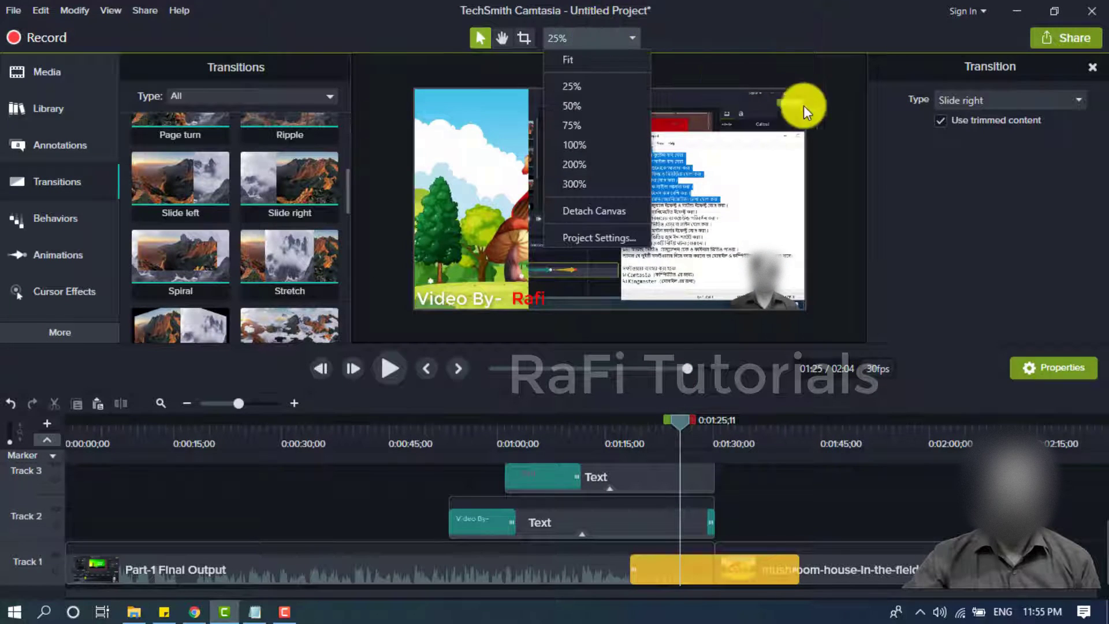
click(687, 484)
drag(661, 431, 754, 468)
Replace the Slide right transition between the video and the mushroom-house image with Cube rotate, and scrub through it to preview
scroll(218, 291, down, 3)
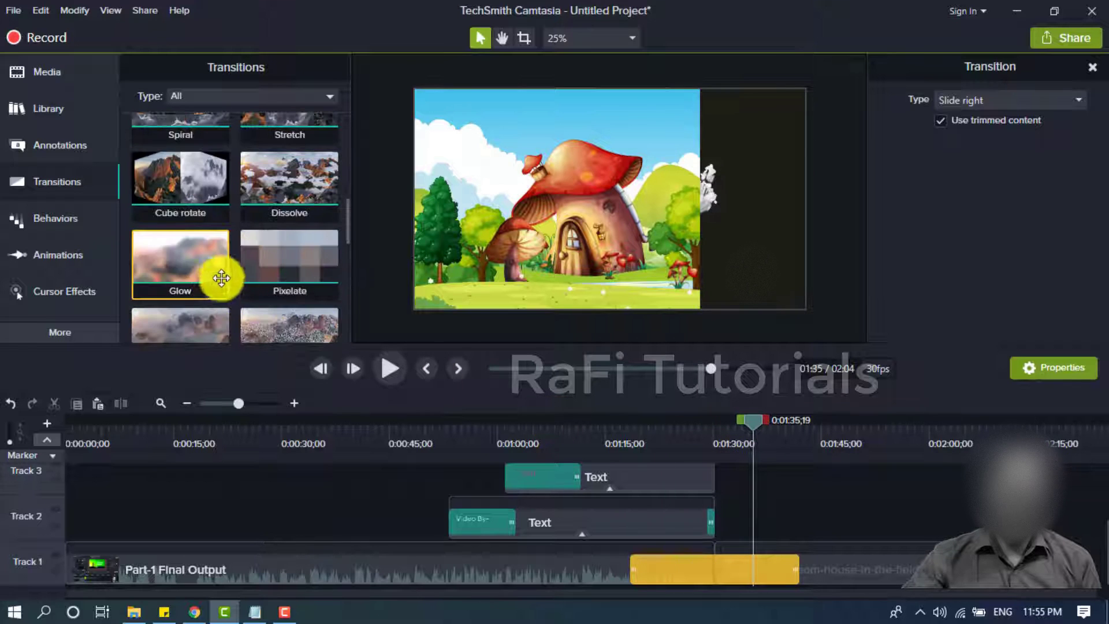
drag(193, 214, 723, 569)
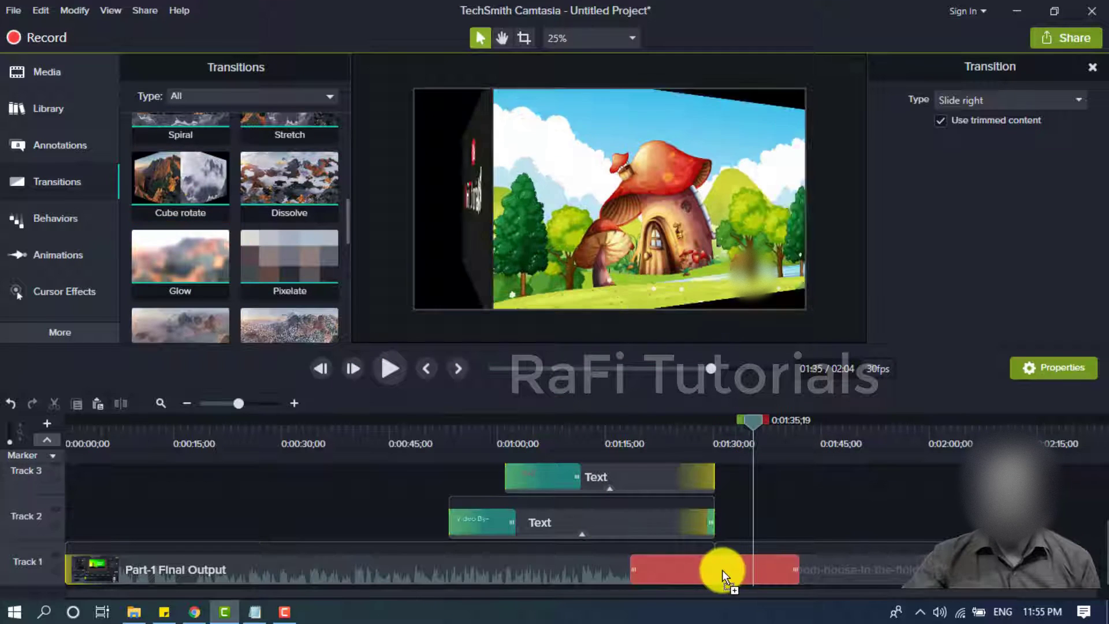
click(616, 433)
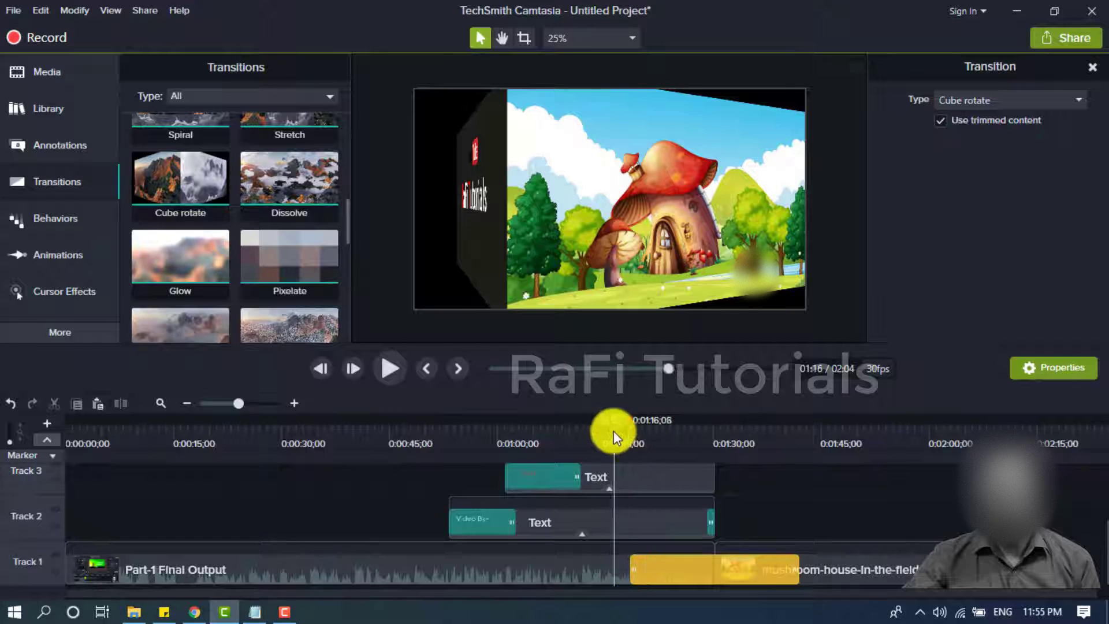
drag(674, 442, 746, 473)
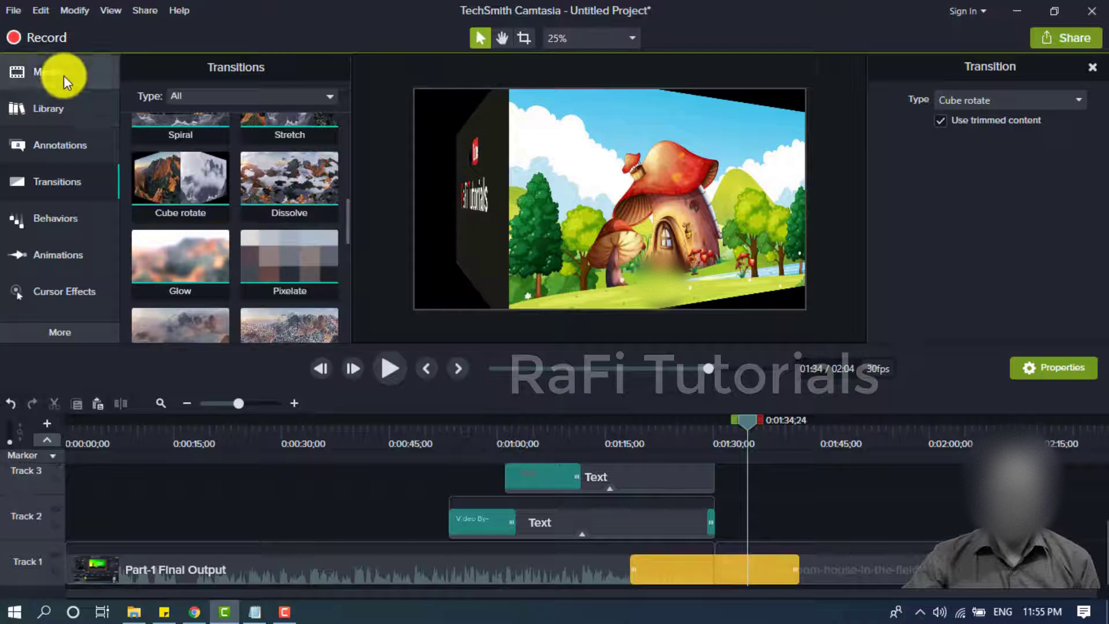
Add nk1phtbhfahsi.jpg from the media bin to Track 1, directly after the mushroom-house image
click(40, 72)
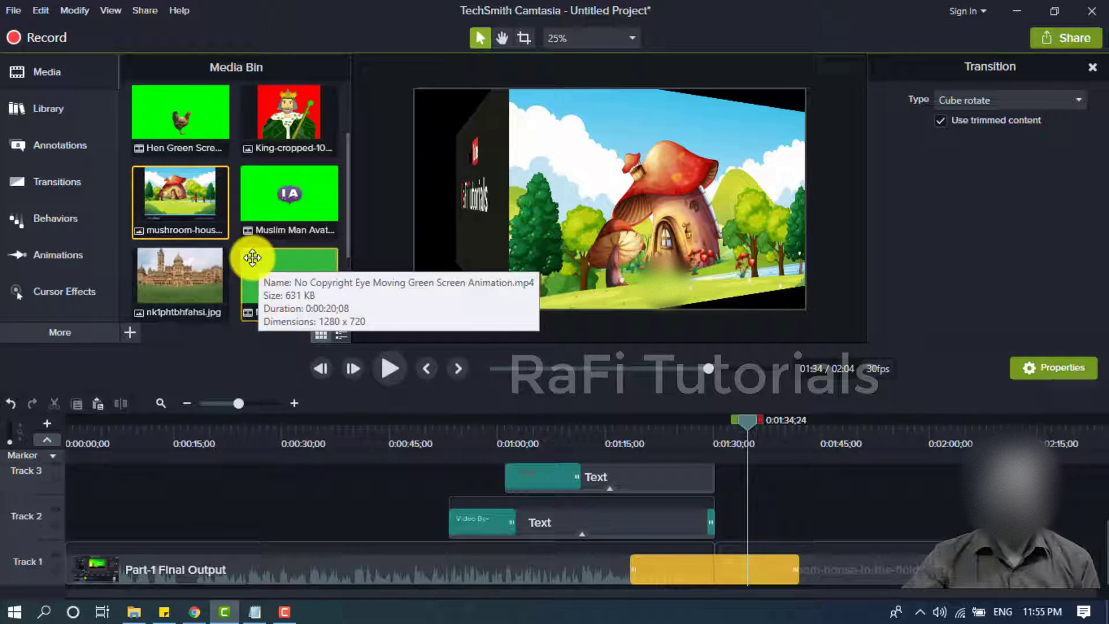
click(173, 272)
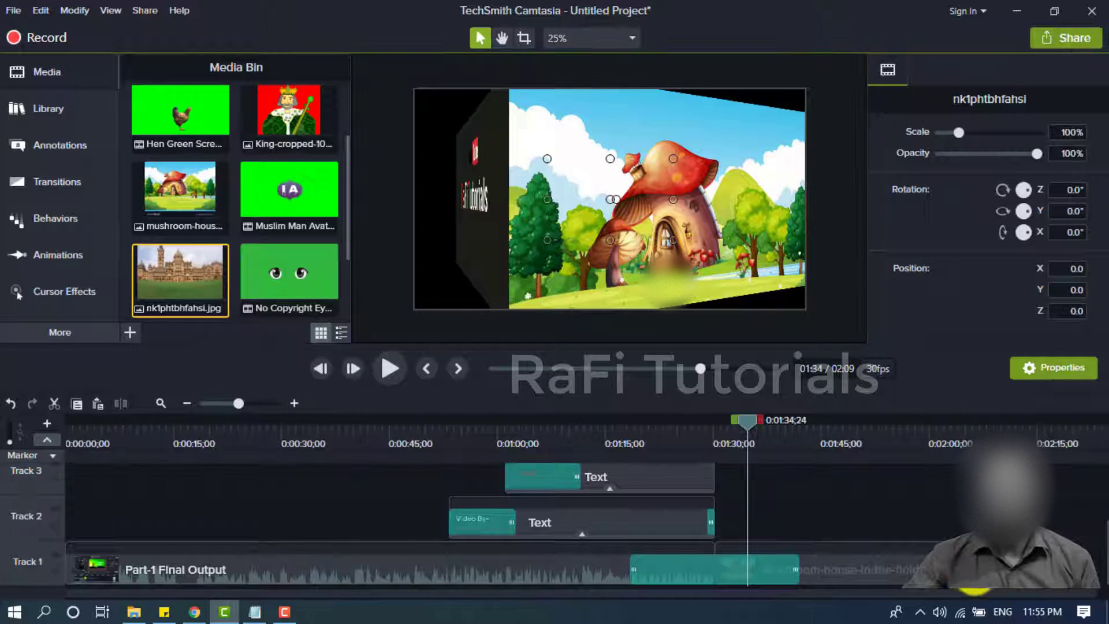
drag(1028, 589, 1040, 590)
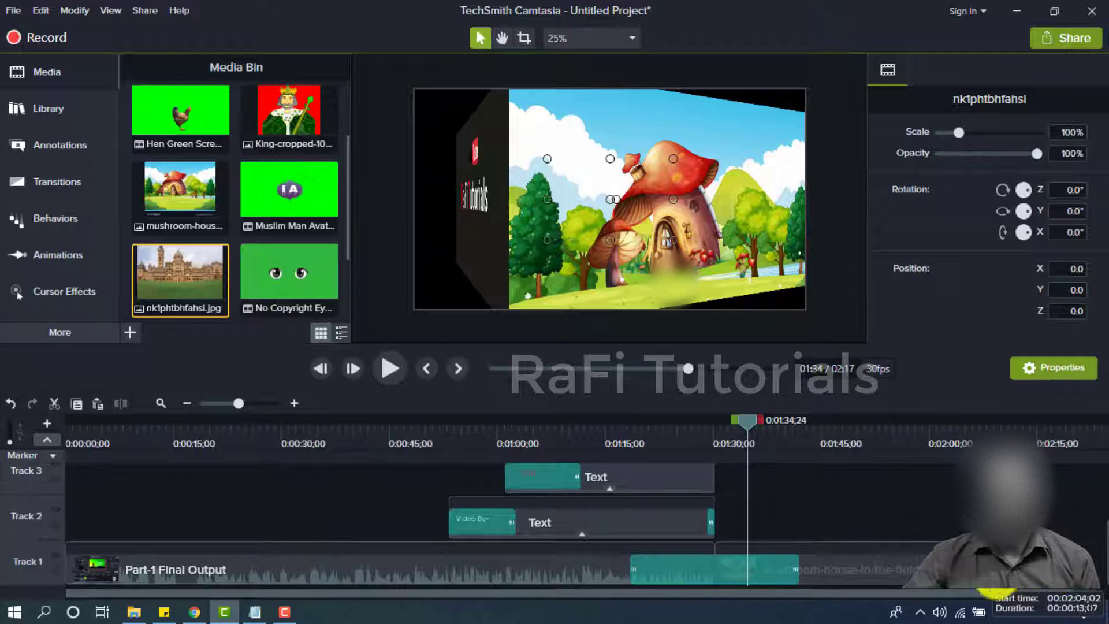
click(924, 569)
mouse_move(840, 568)
mouse_down()
mouse_move(884, 574)
mouse_move(834, 574)
mouse_up()
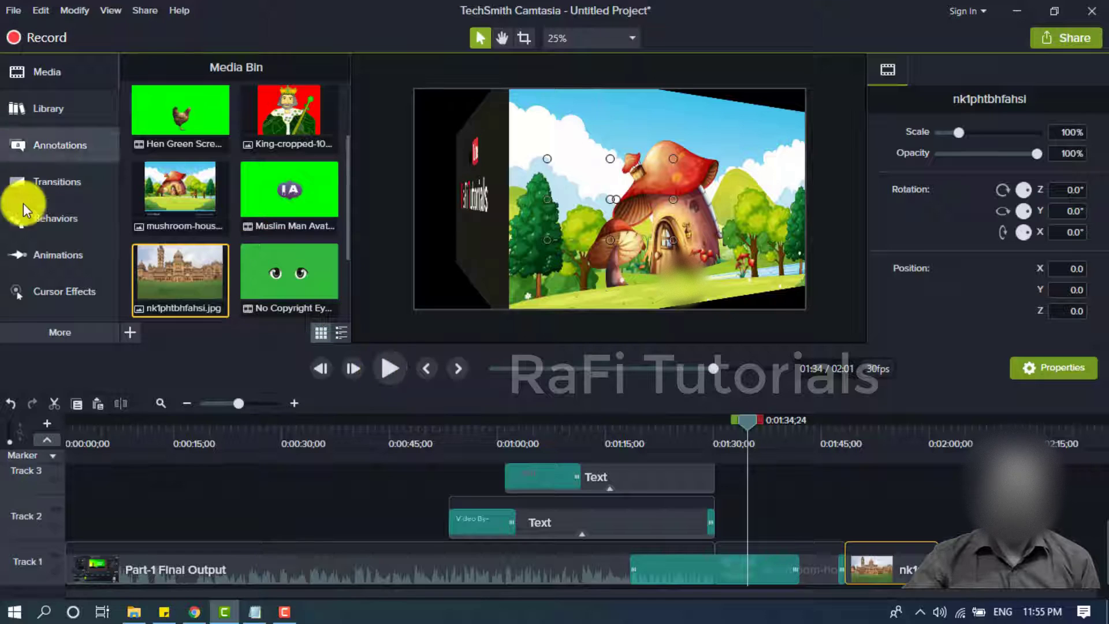
Apply the Circle reveal transition to the start of the nk1phtbhfahsi image on Track 1
click(48, 214)
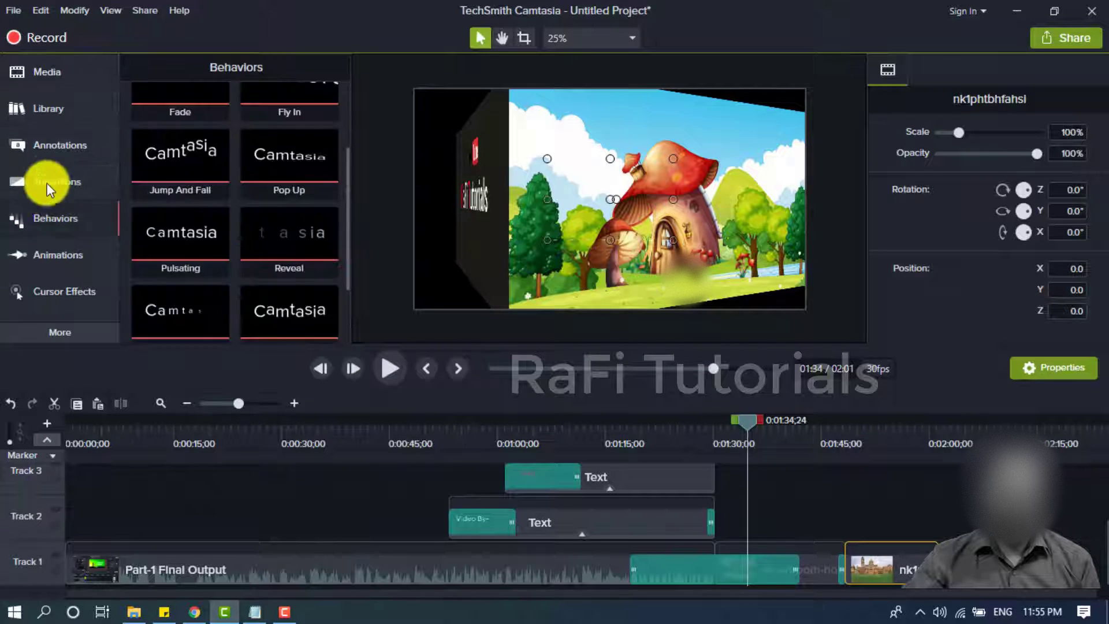
click(46, 180)
scroll(173, 231, down, 3)
click(268, 278)
scroll(265, 273, down, 2)
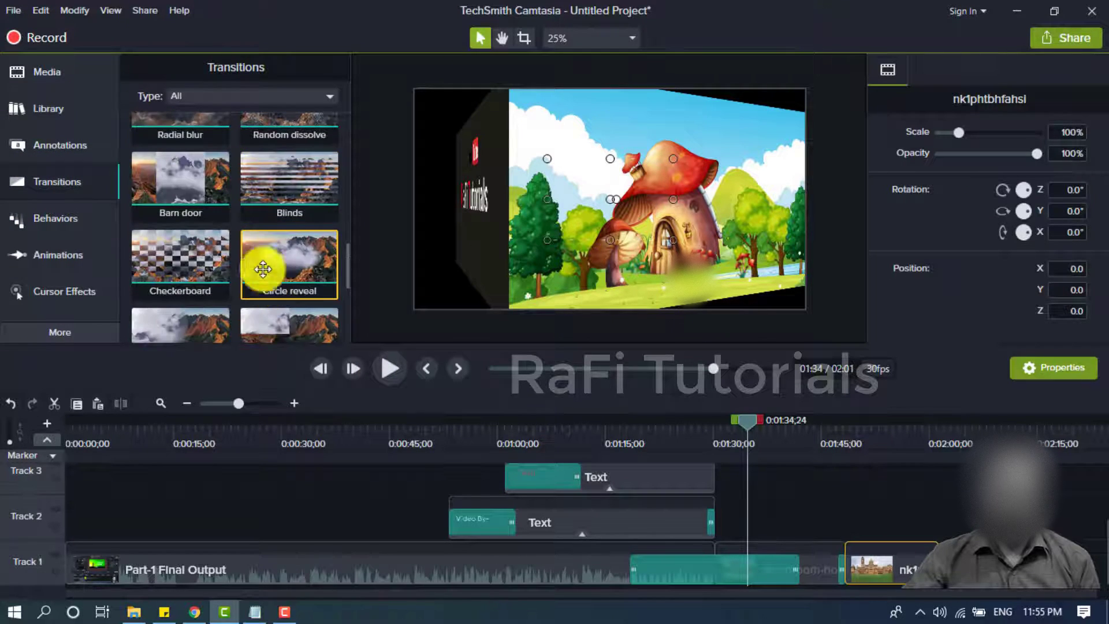
drag(296, 270, 854, 568)
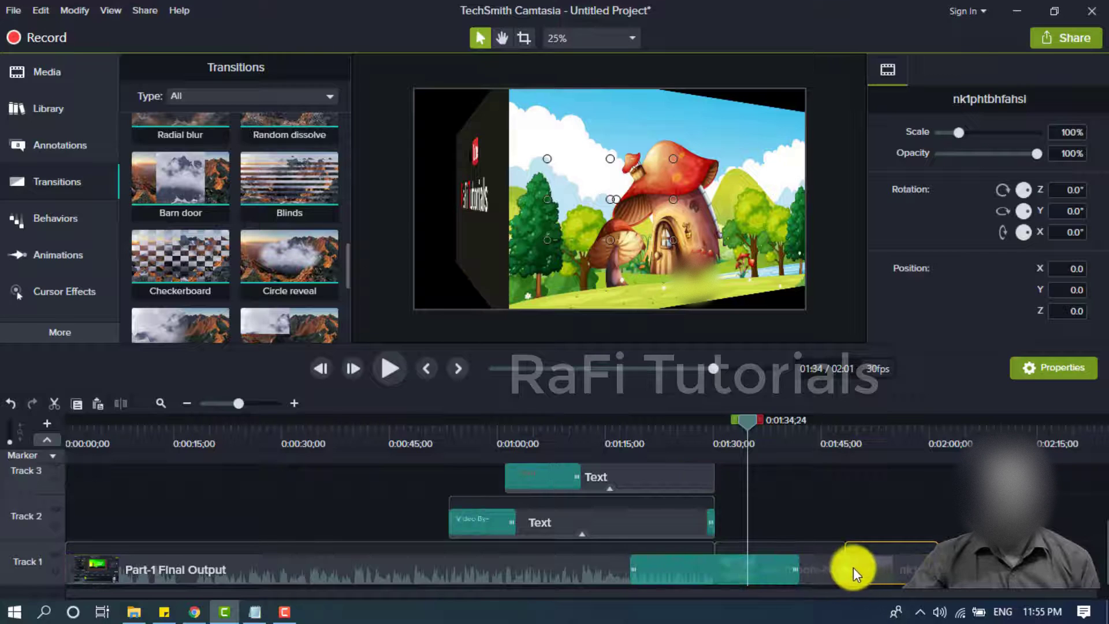
click(867, 569)
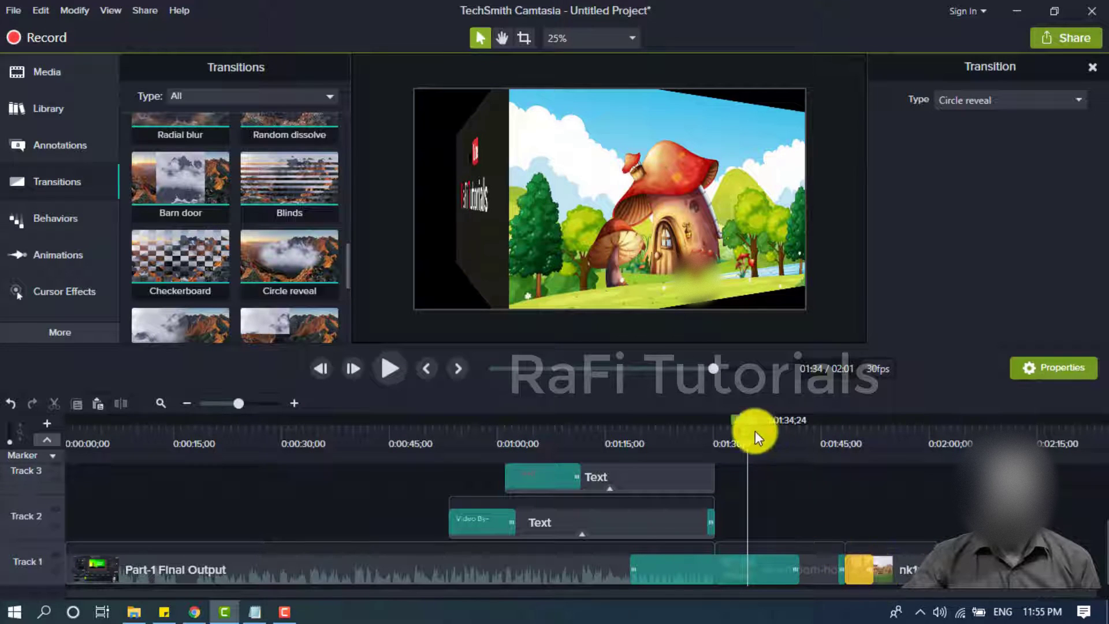
At 0:01:49;04, align the nk1phtbhfahsi image to the canvas's upper-left corner and scale it up to 286%, then check the transition
drag(754, 431, 850, 486)
click(624, 223)
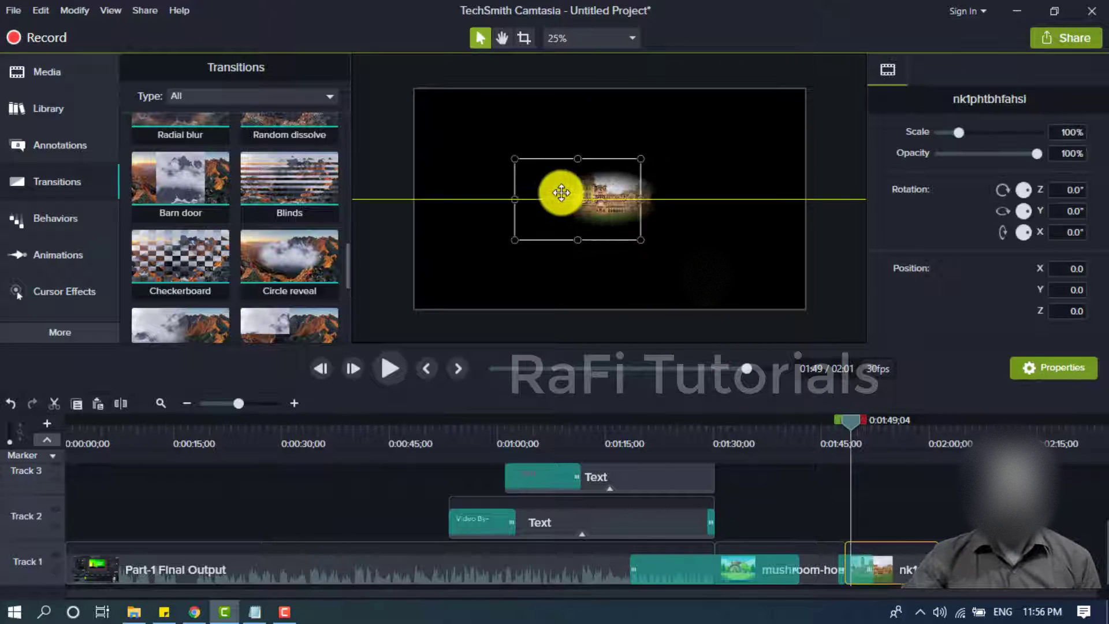
drag(561, 192, 512, 156)
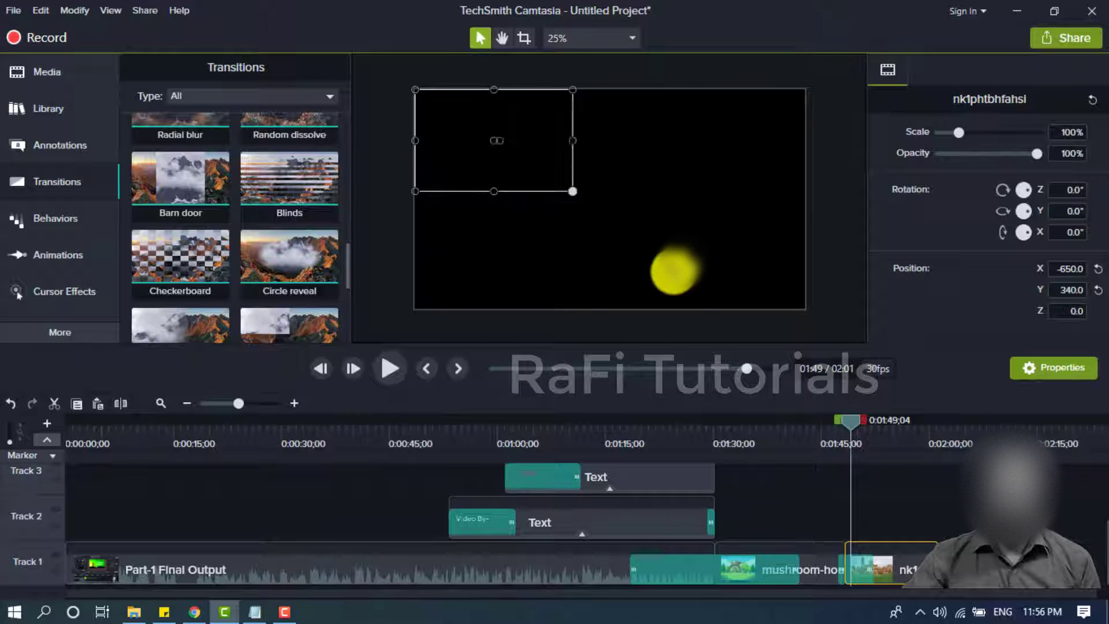
drag(674, 271, 776, 322)
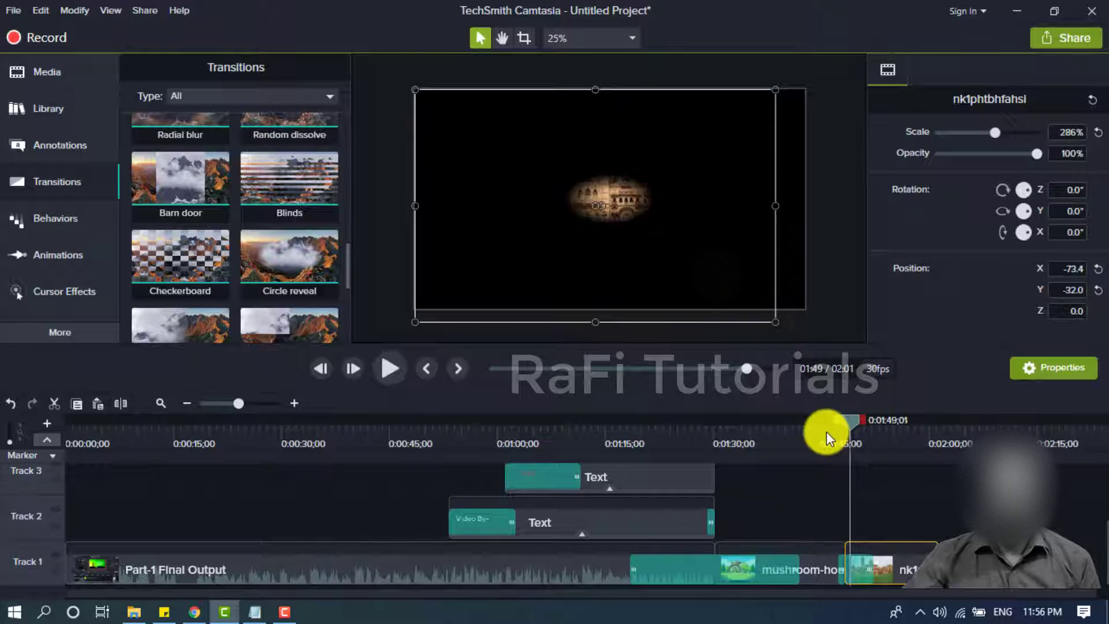
click(826, 431)
Switch to the NOte.txt notes in Notepad and highlight item 9 about adding visual effects and sound to the video
key(alt+Tab)
scroll(746, 370, down, 2)
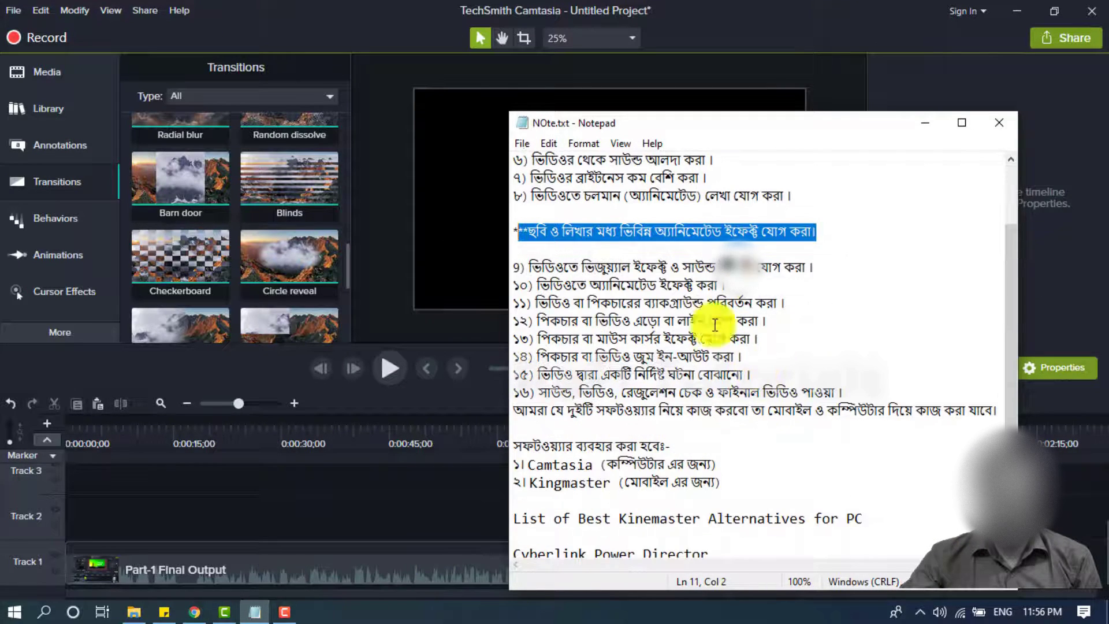
click(665, 267)
drag(838, 267, 546, 264)
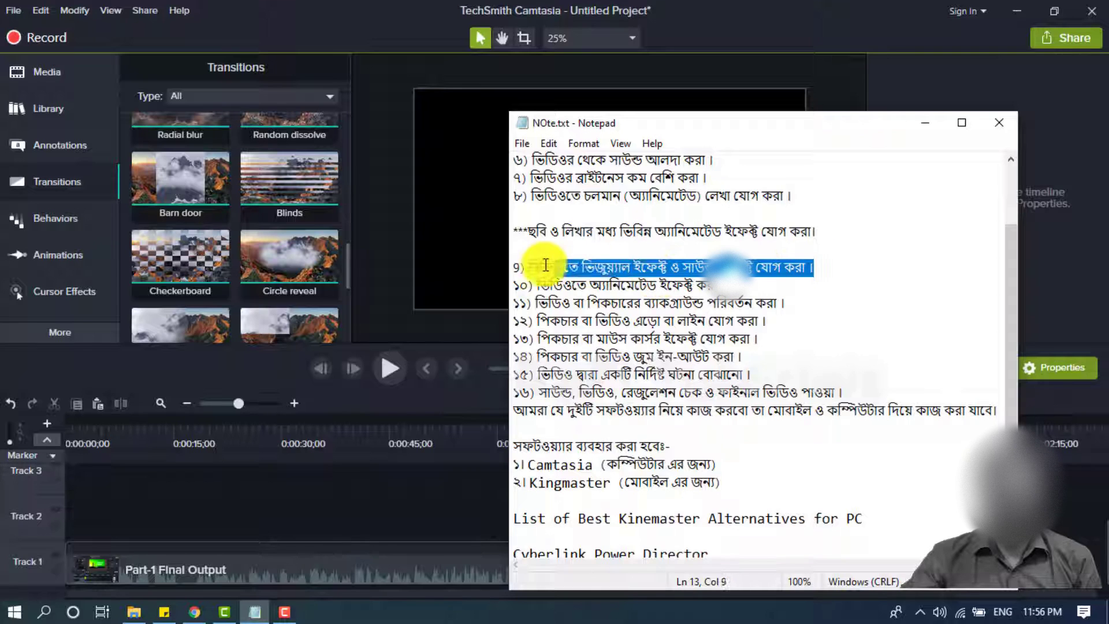
click(393, 501)
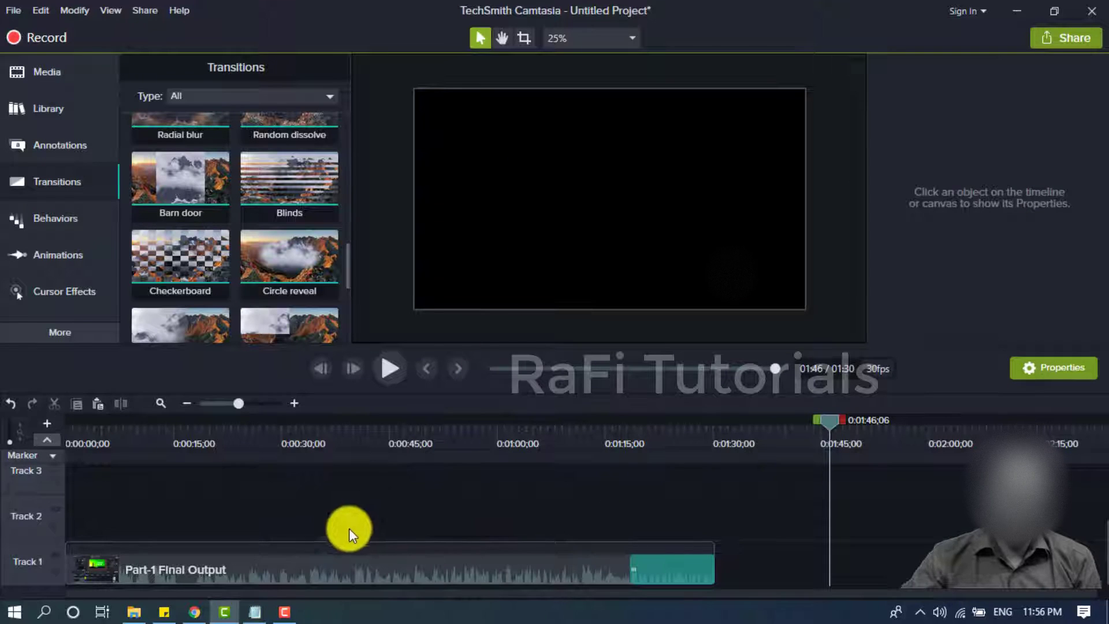
Import Venkatesananda.mp3 into the media bin and place it on Track 2, starting at about 41 seconds
click(71, 74)
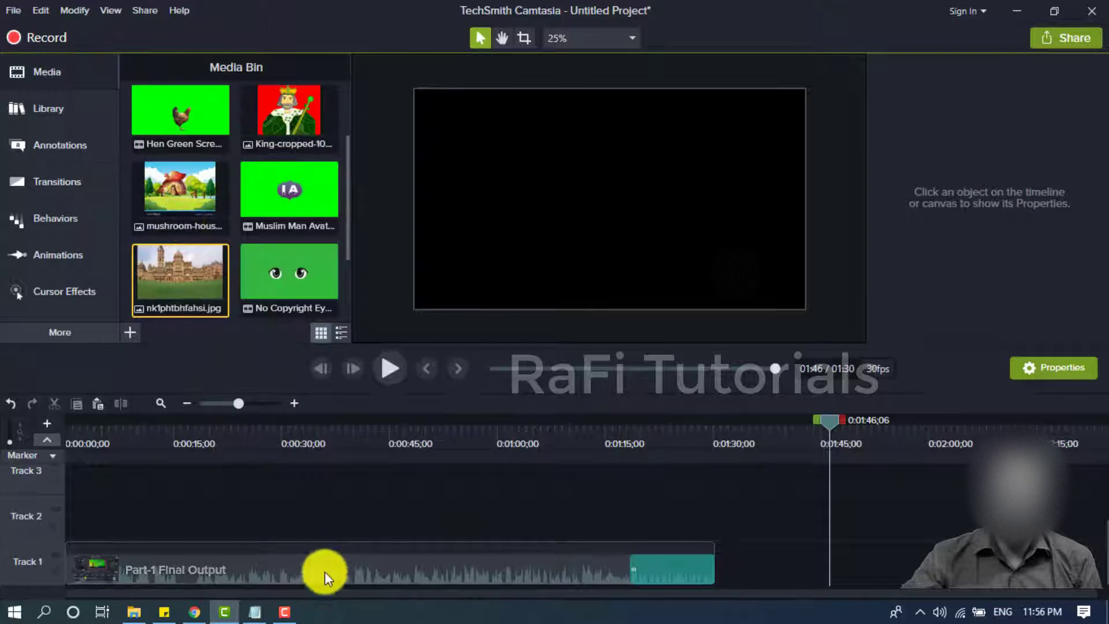
scroll(183, 208, up, 2)
click(182, 208)
click(134, 334)
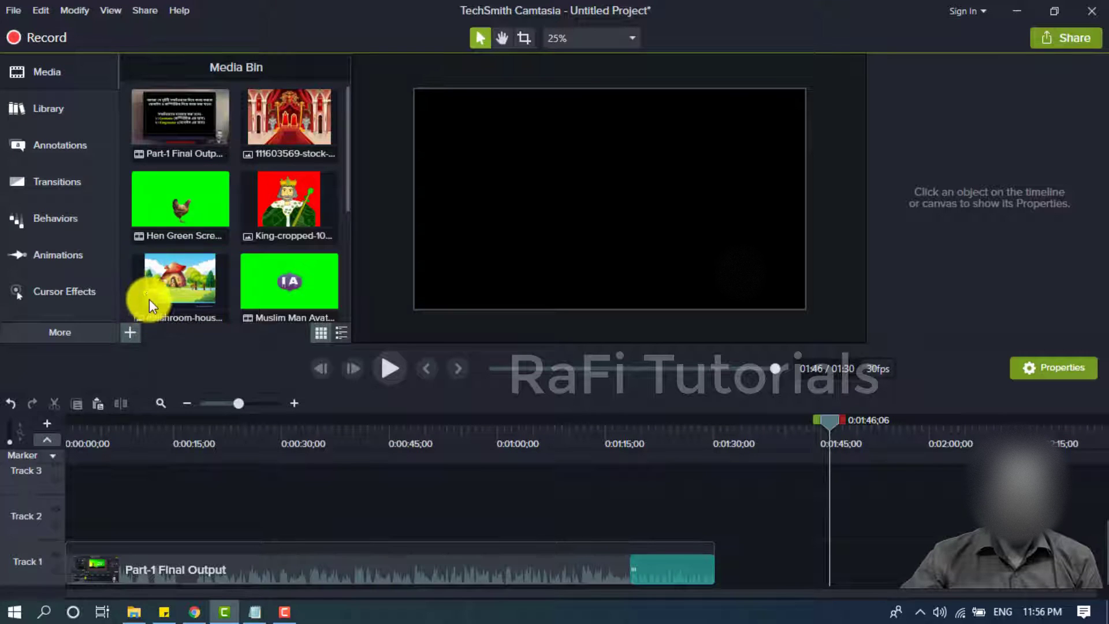
click(157, 280)
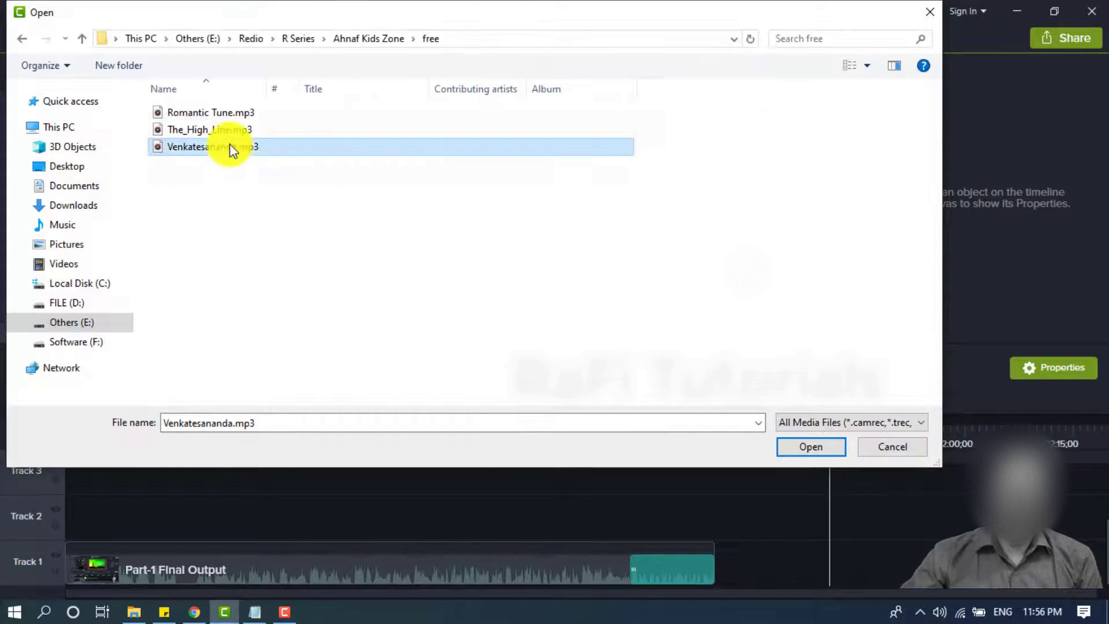
double_click(231, 149)
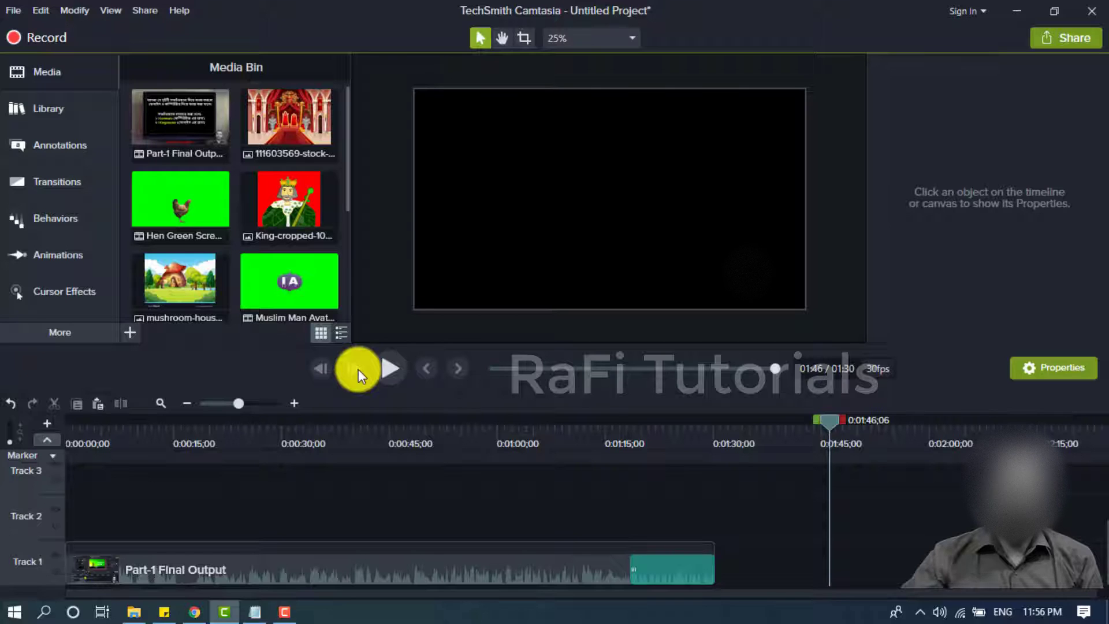
drag(289, 283, 368, 533)
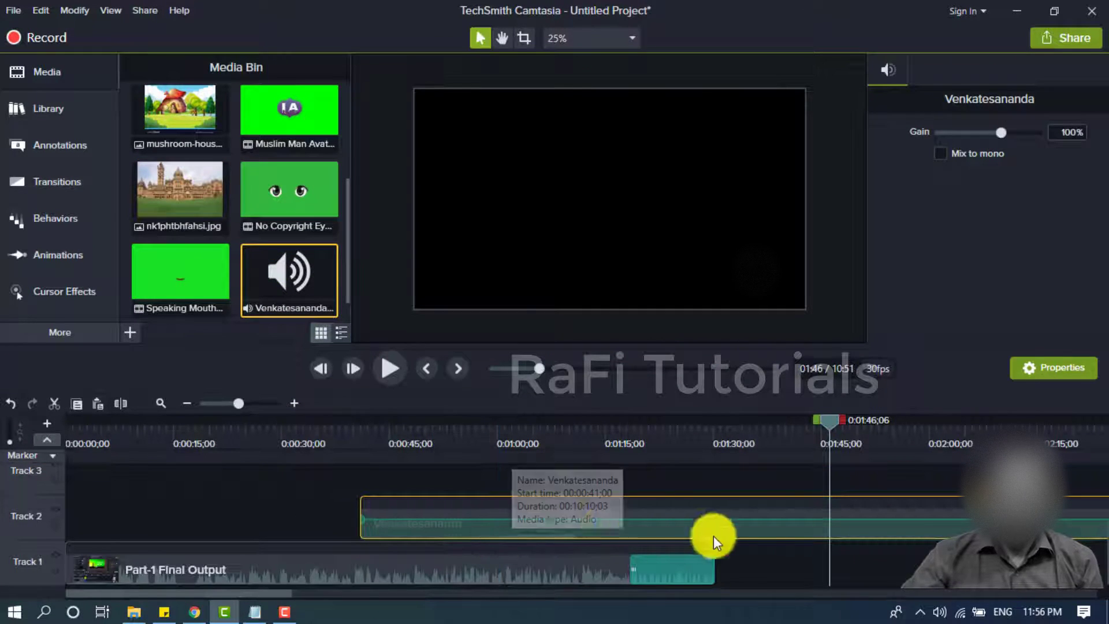
Raise the volume level of the Venkatesananda audio clip on Track 2 to about 386%
click(541, 469)
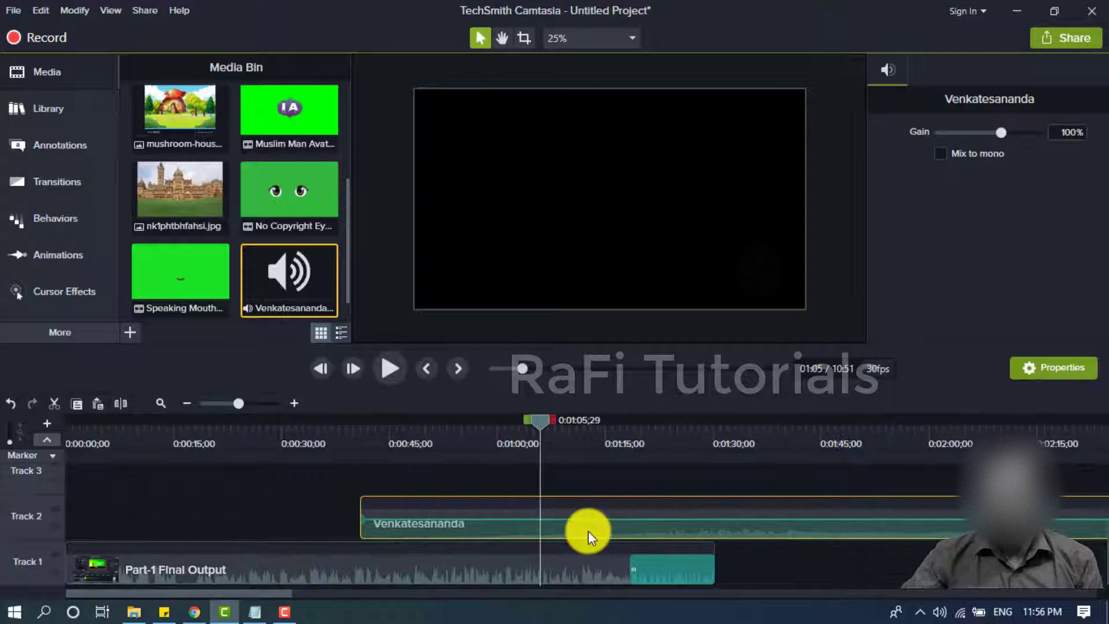
click(581, 573)
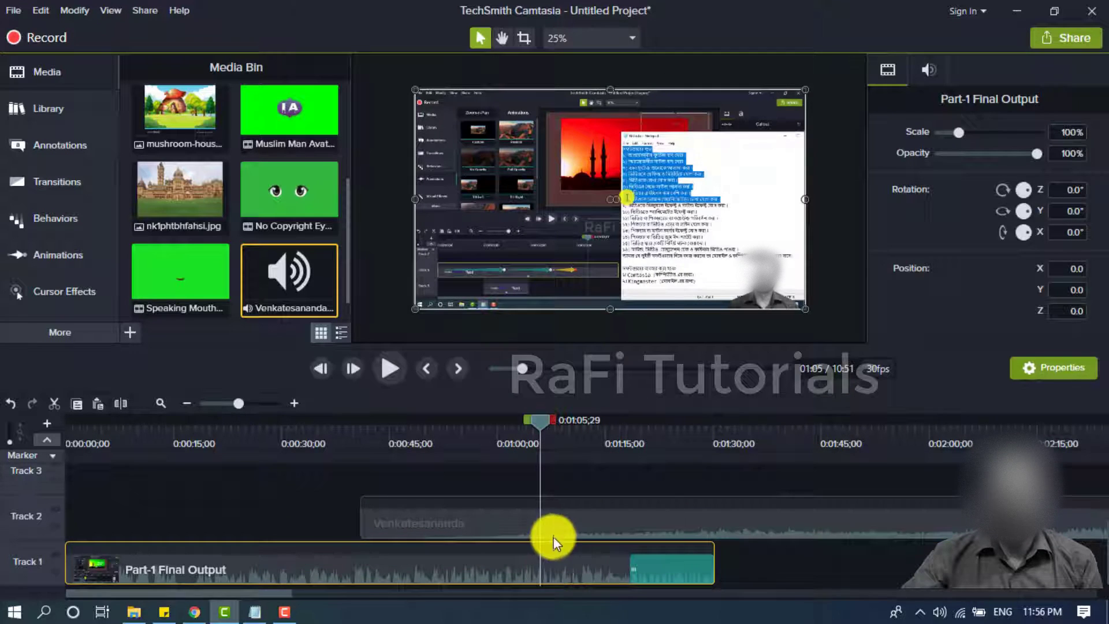
click(573, 520)
drag(574, 520, 571, 511)
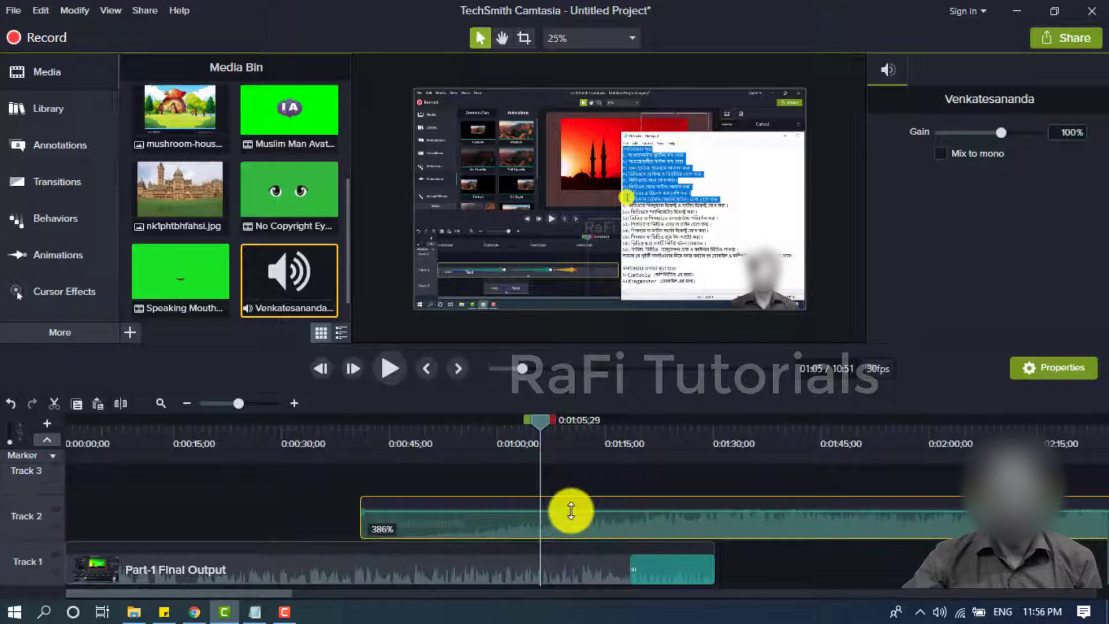
click(571, 581)
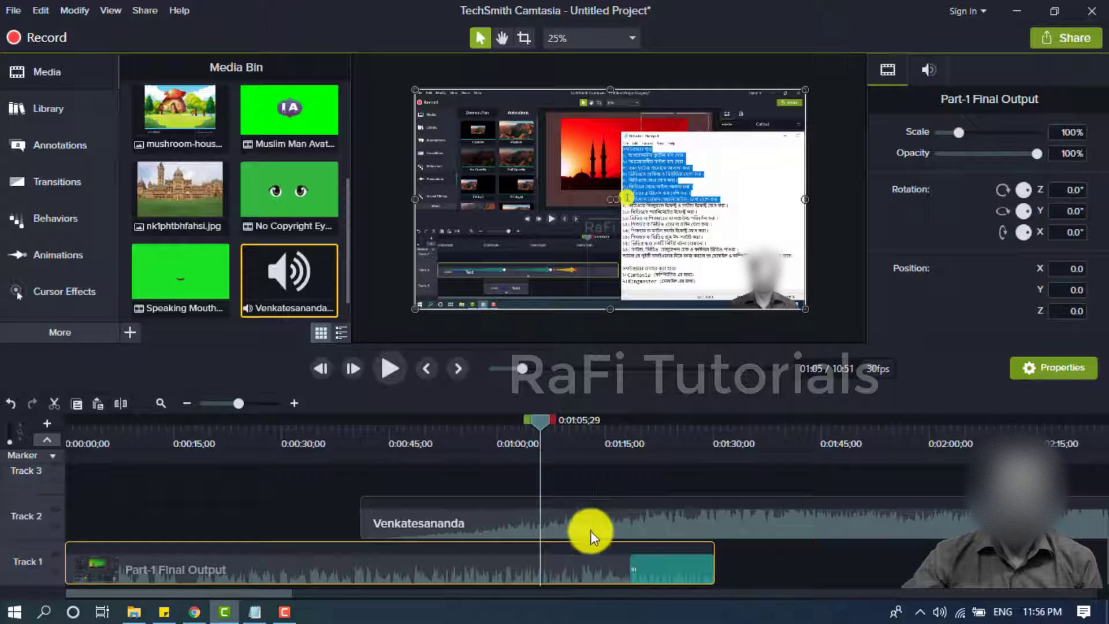
Move the Venkatesananda audio clip to start at about 11 seconds on Track 2 and lower its gain to 32%
click(610, 529)
drag(611, 531, 397, 522)
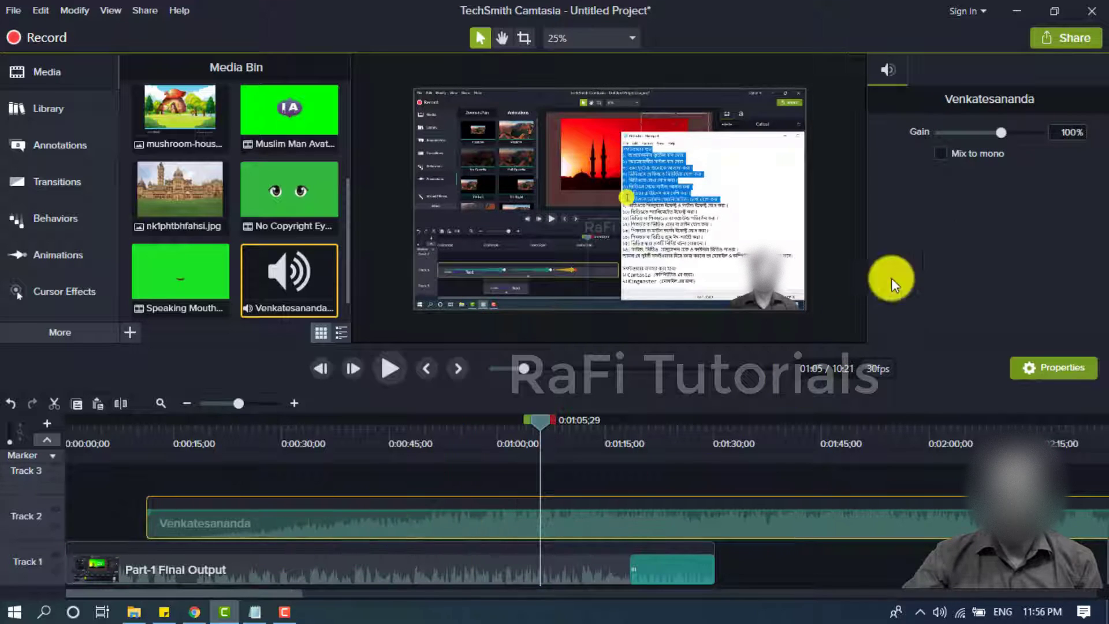
drag(1000, 133, 977, 131)
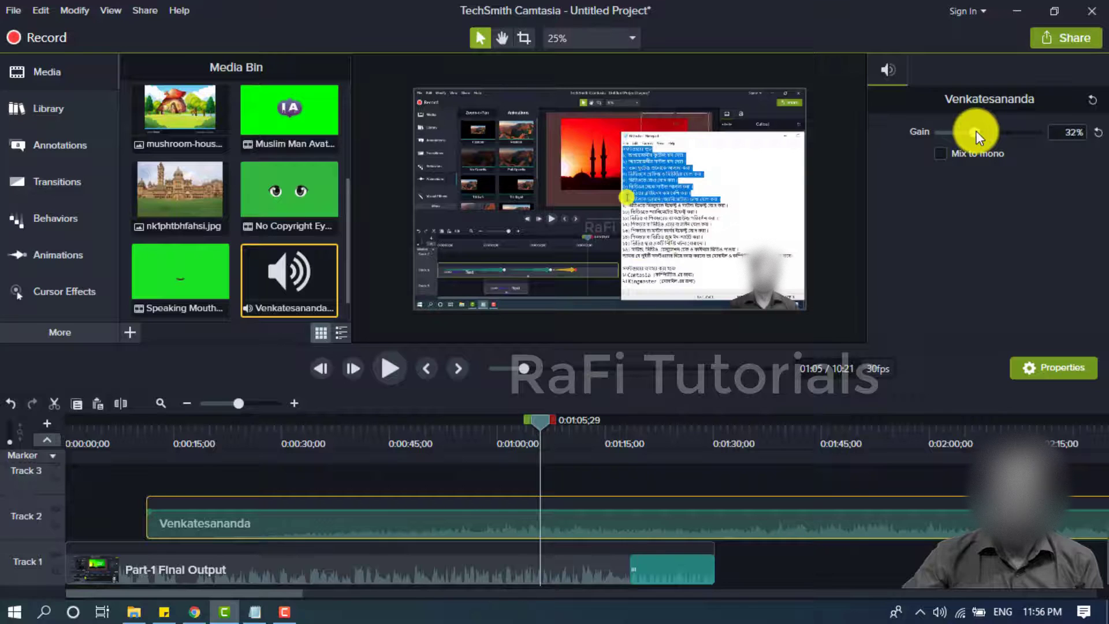
Apply the Clip Speed audio effect to the Venkatesananda clip and set its speed to 1.20x
click(115, 339)
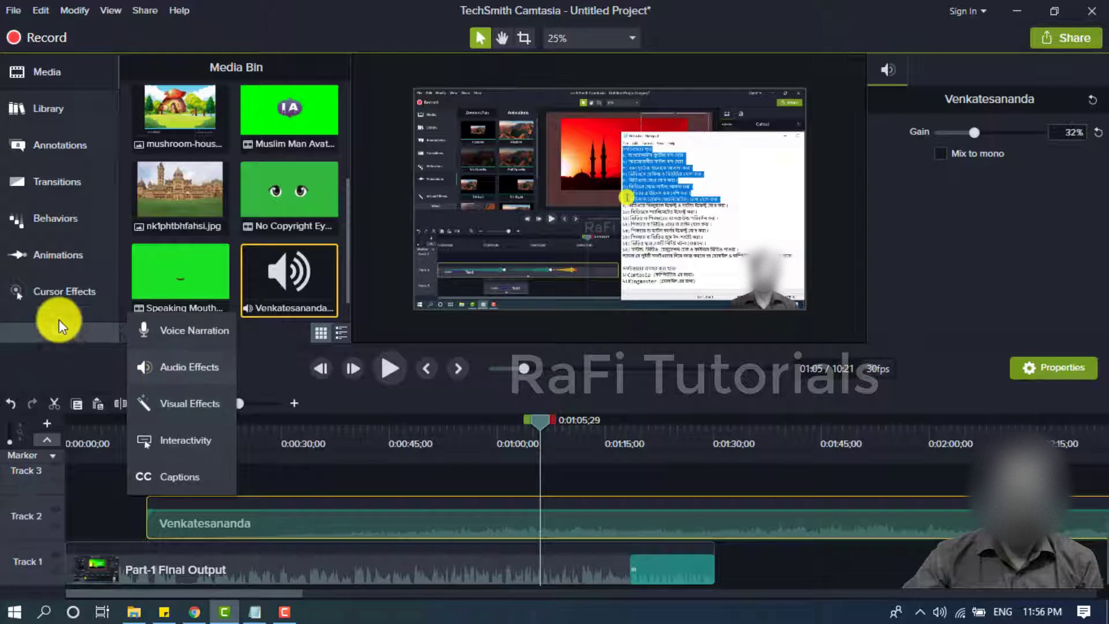
click(168, 372)
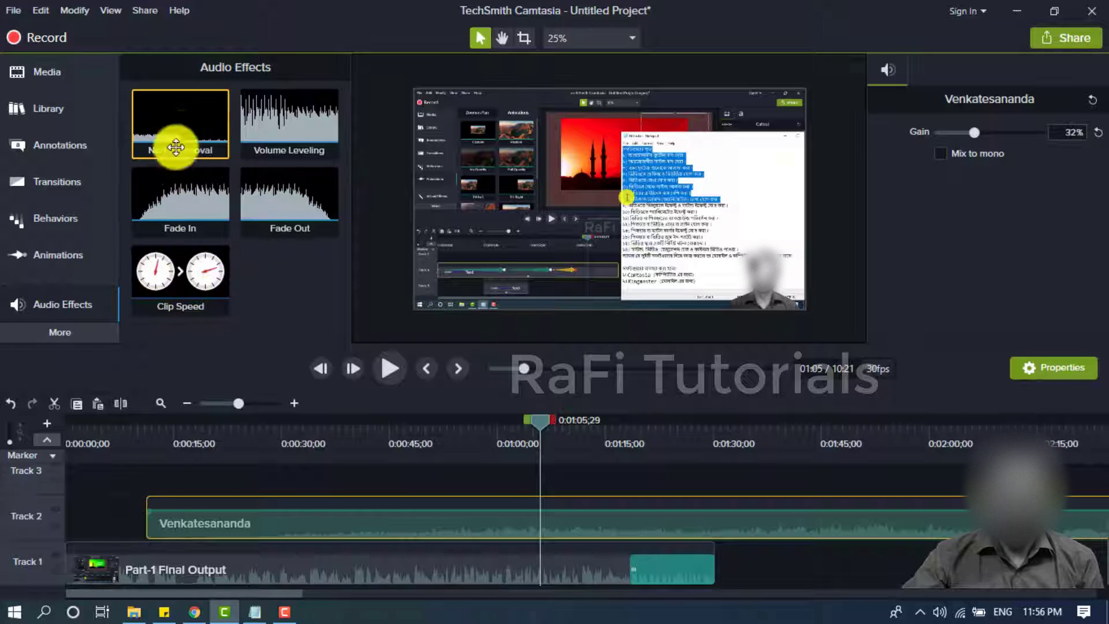
drag(277, 400, 396, 511)
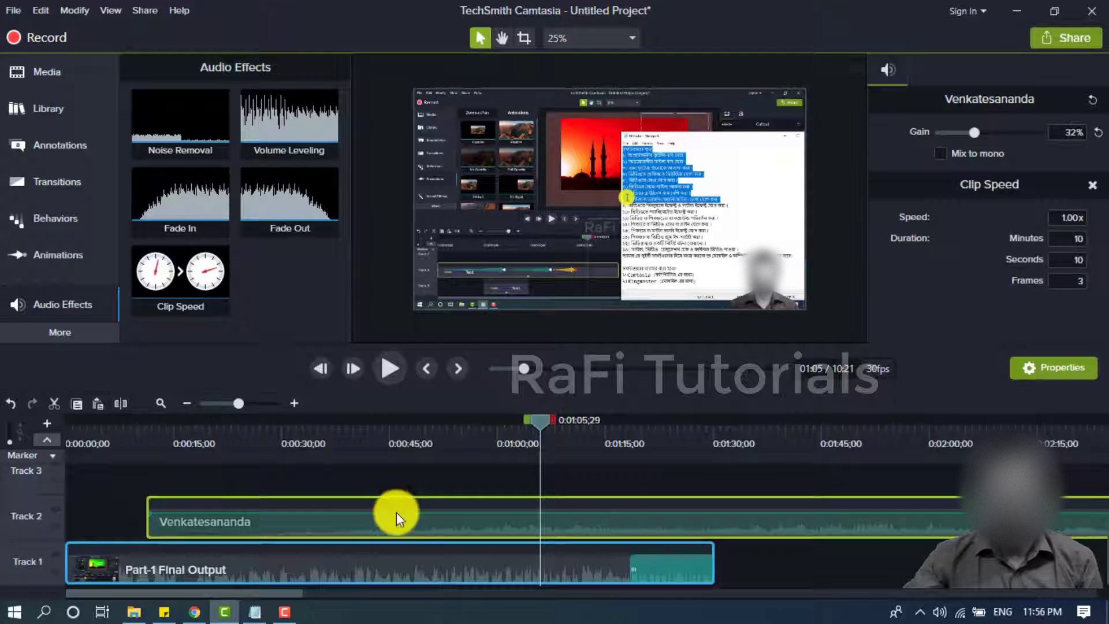
click(512, 568)
click(557, 518)
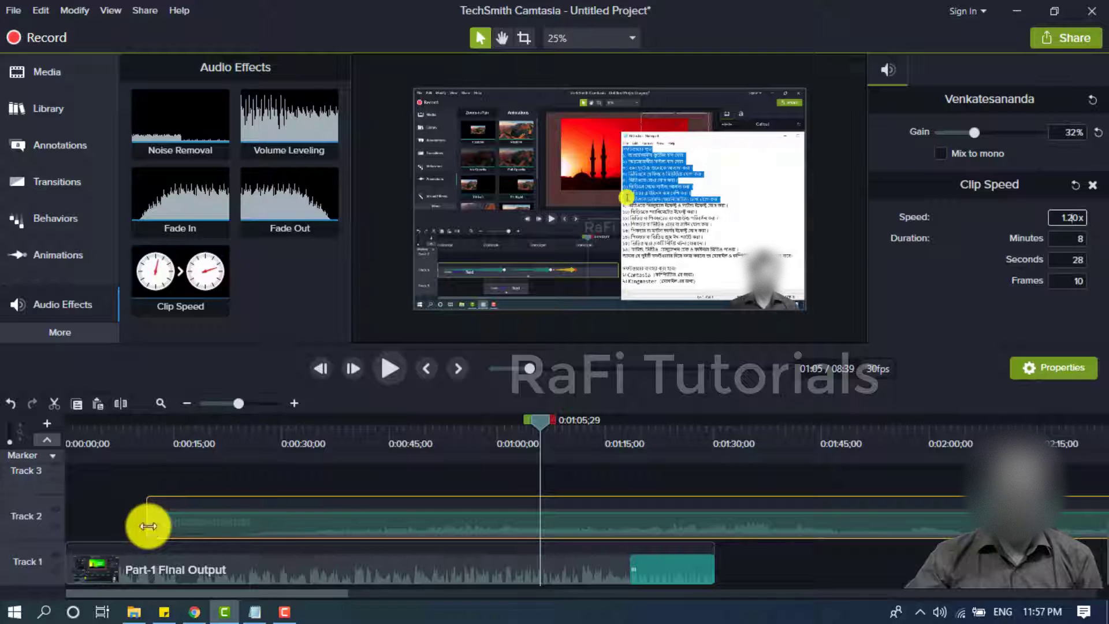
Move the Venkatesananda clip to start at about 1:17 on Track 2 and apply the Clip Speed visual effect to Part-1 Final Output
drag(148, 523, 634, 522)
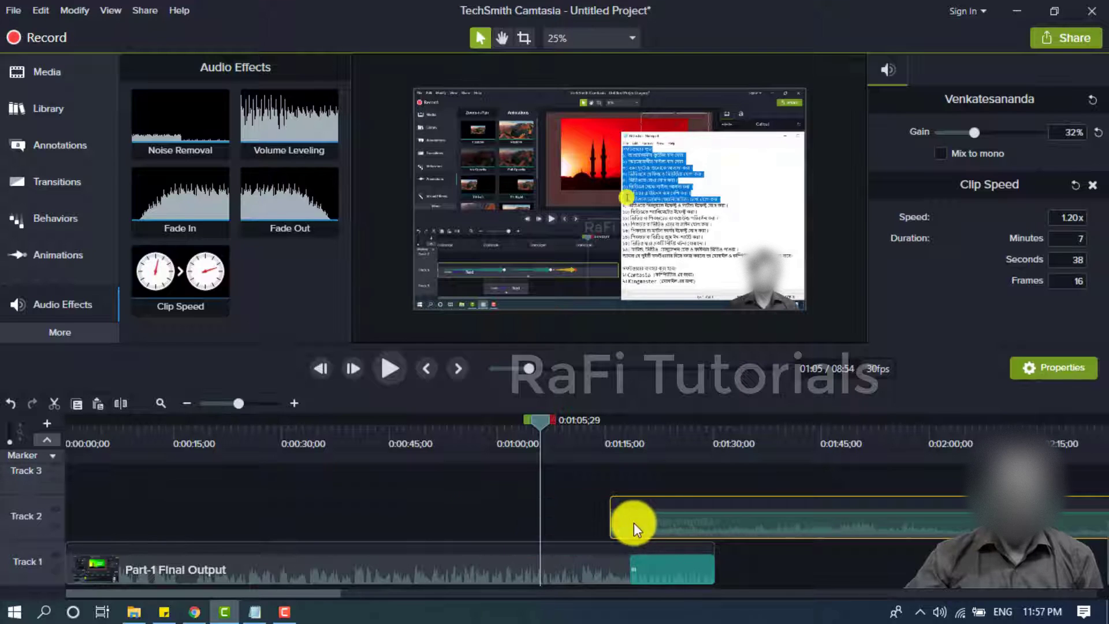
click(517, 560)
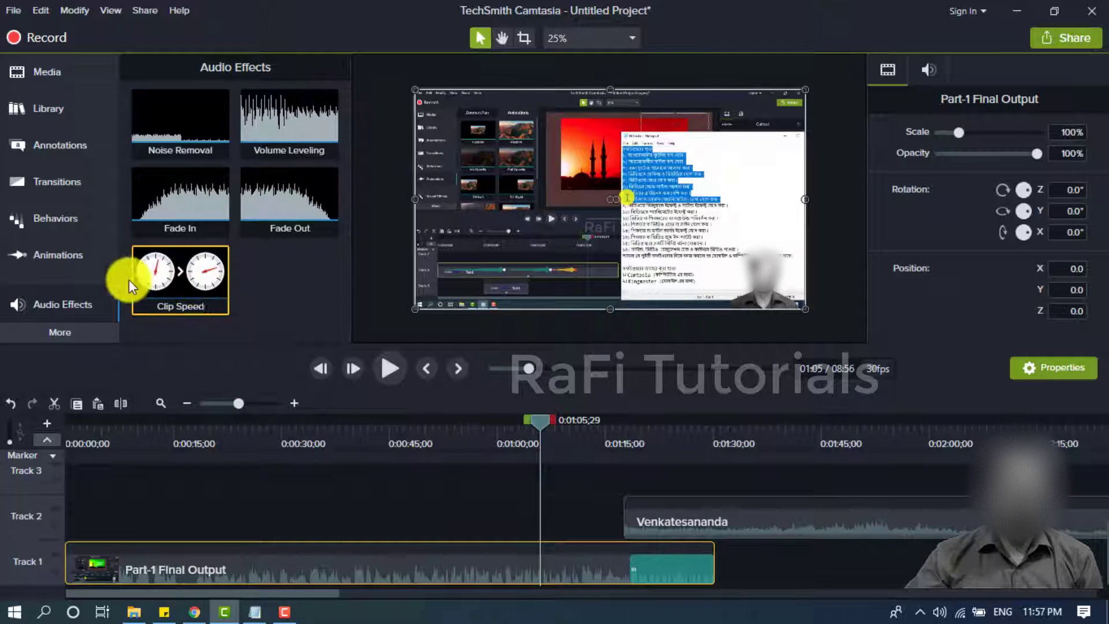
click(91, 301)
click(84, 331)
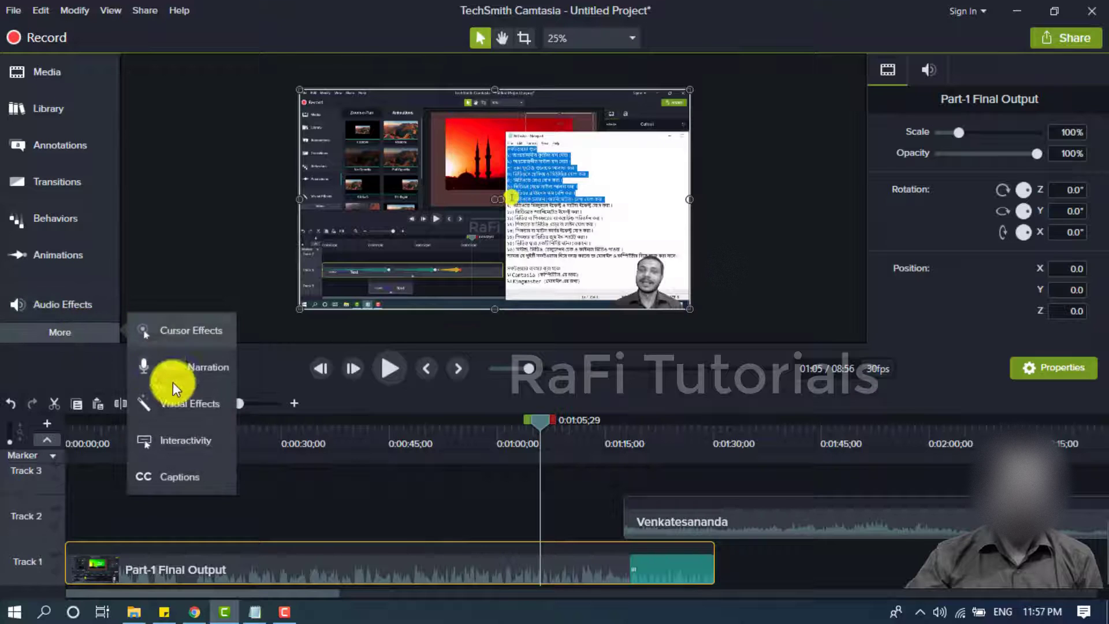
click(172, 406)
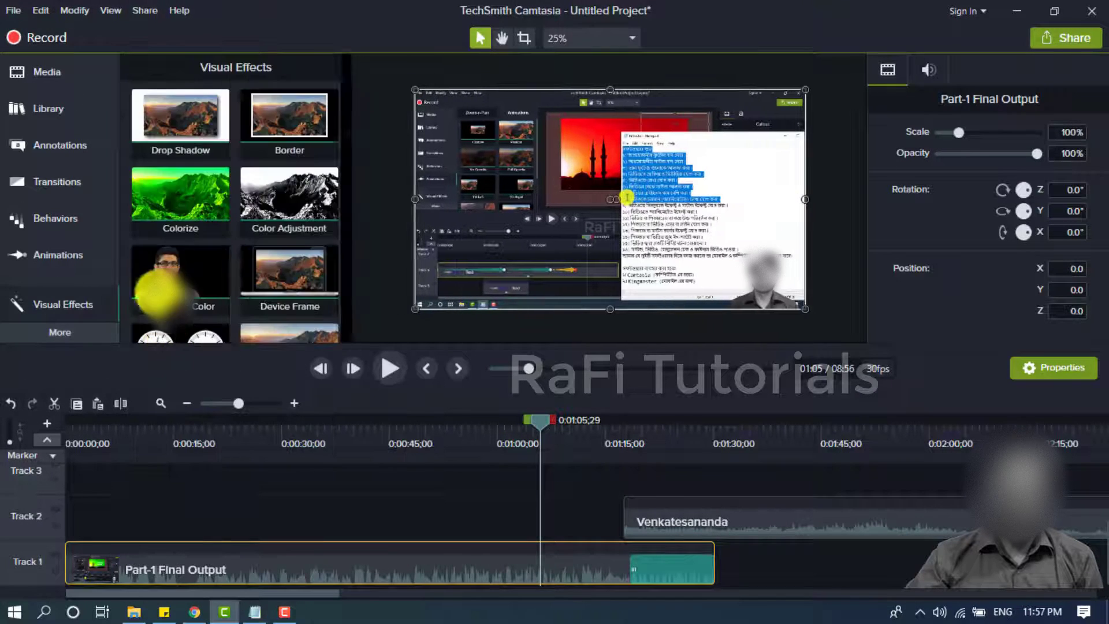
scroll(173, 277, down, 1)
drag(178, 291, 441, 570)
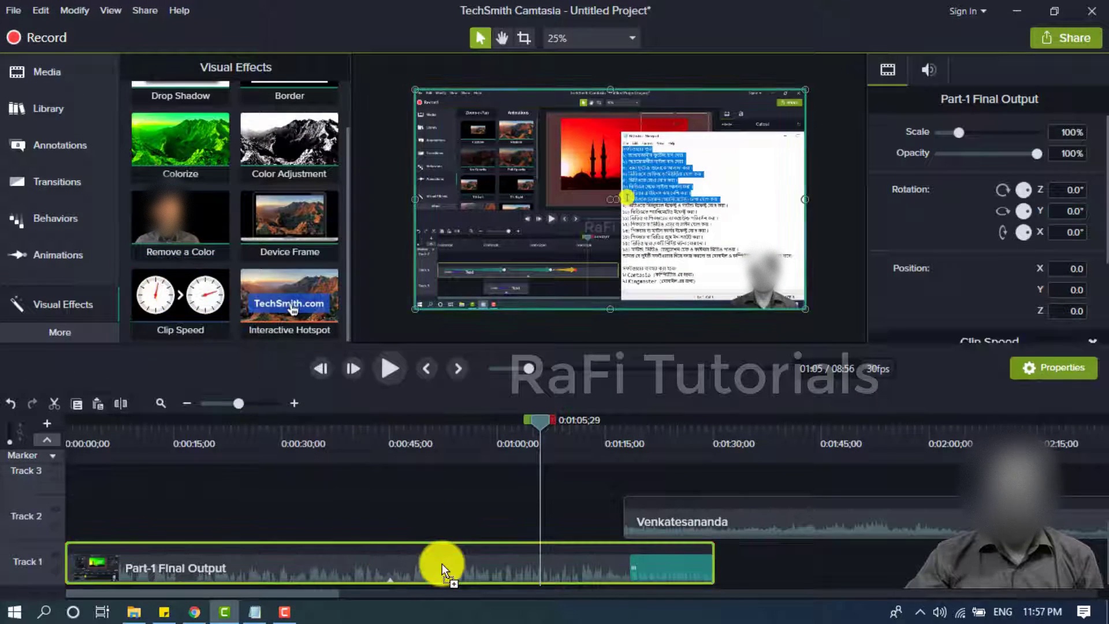
Set the Part-1 Final Output clip's speed to 10x and play the timeline from the start
scroll(1078, 323, down, 1)
scroll(1077, 323, down, 1)
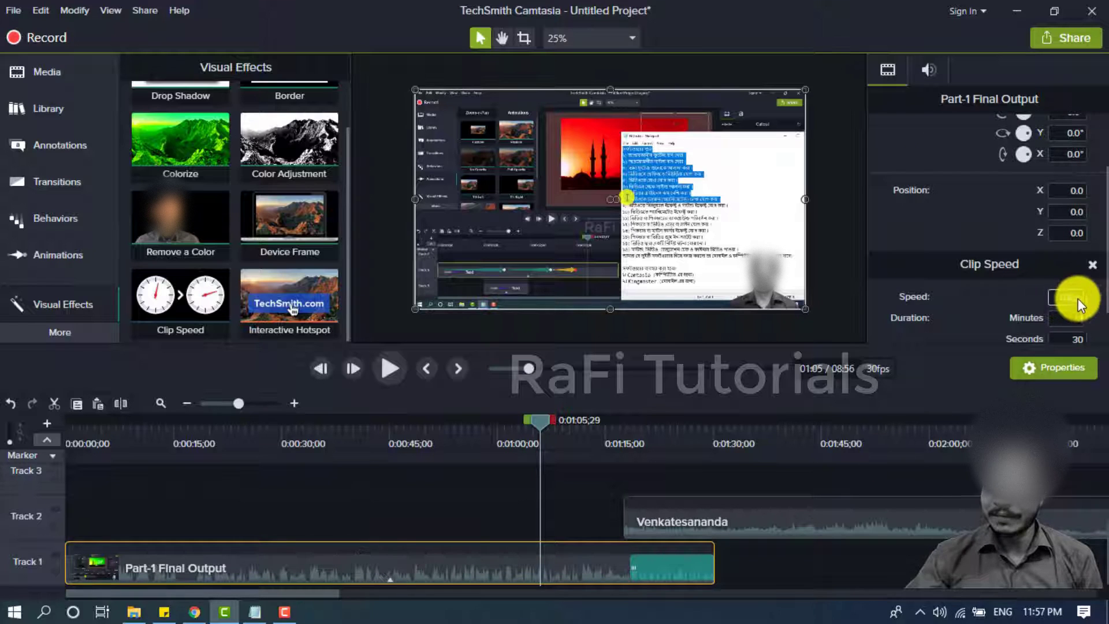
key(BackSpace)
key(BackSpace)
key(BackSpace)
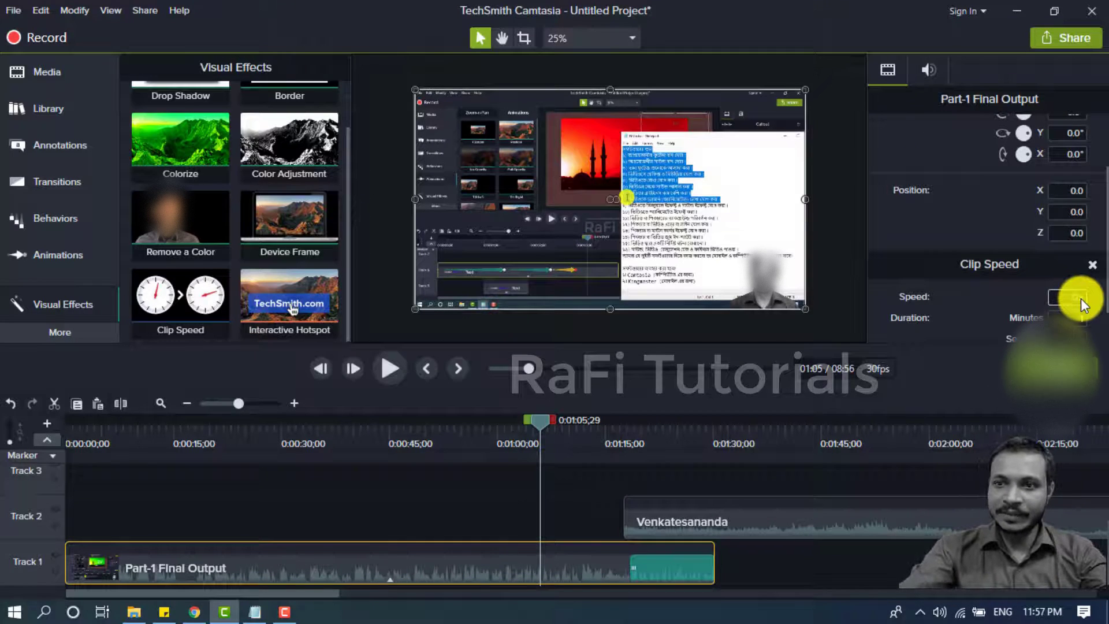
text(10)
key(Return)
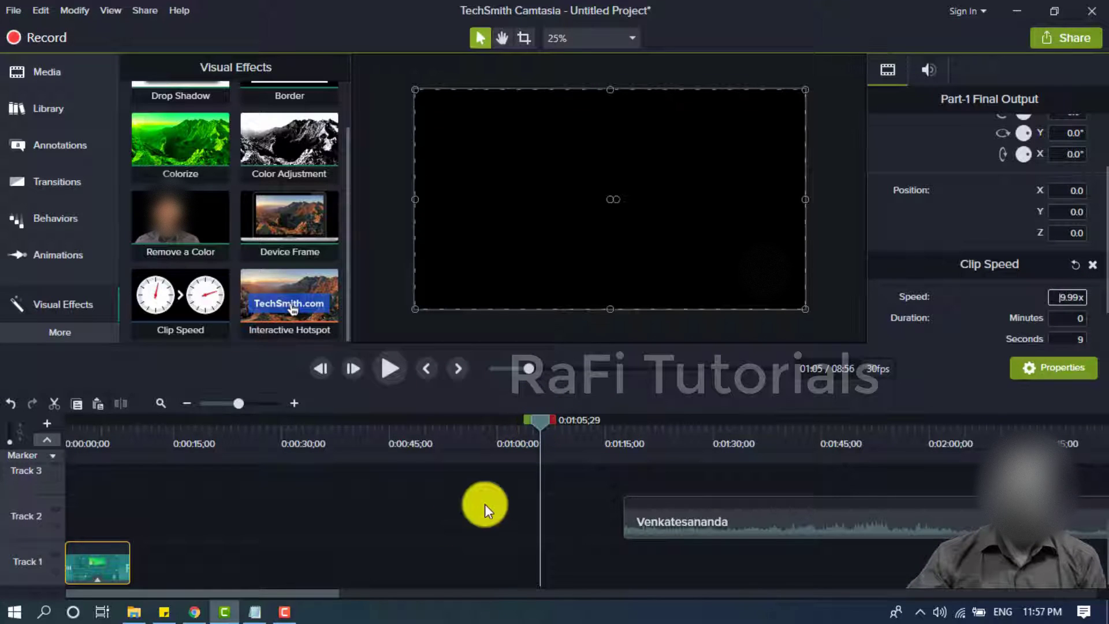
click(488, 424)
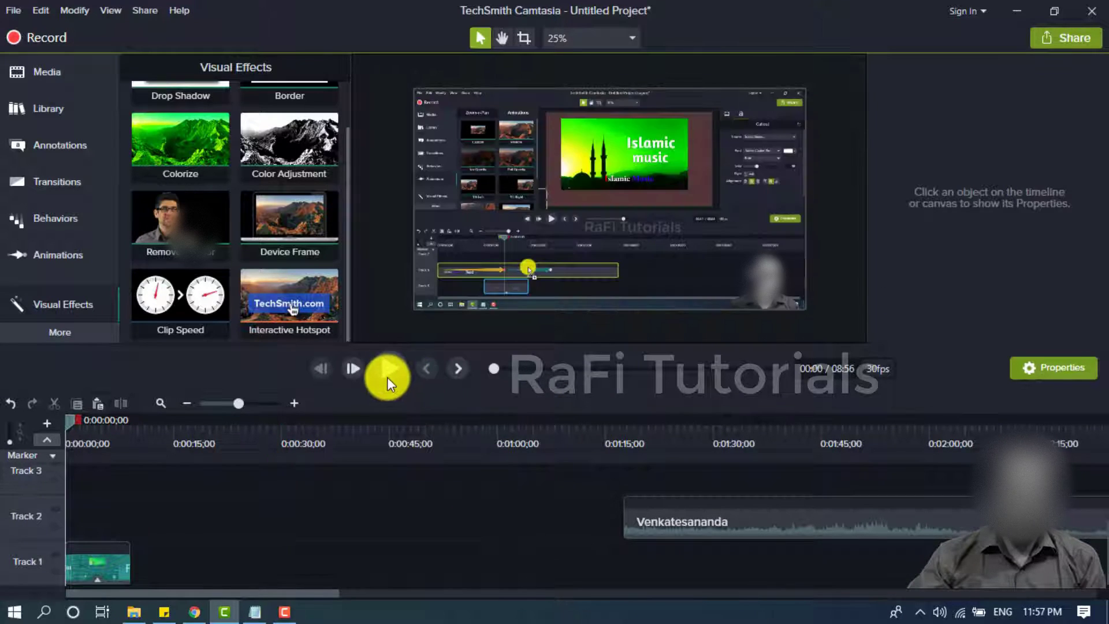
click(391, 369)
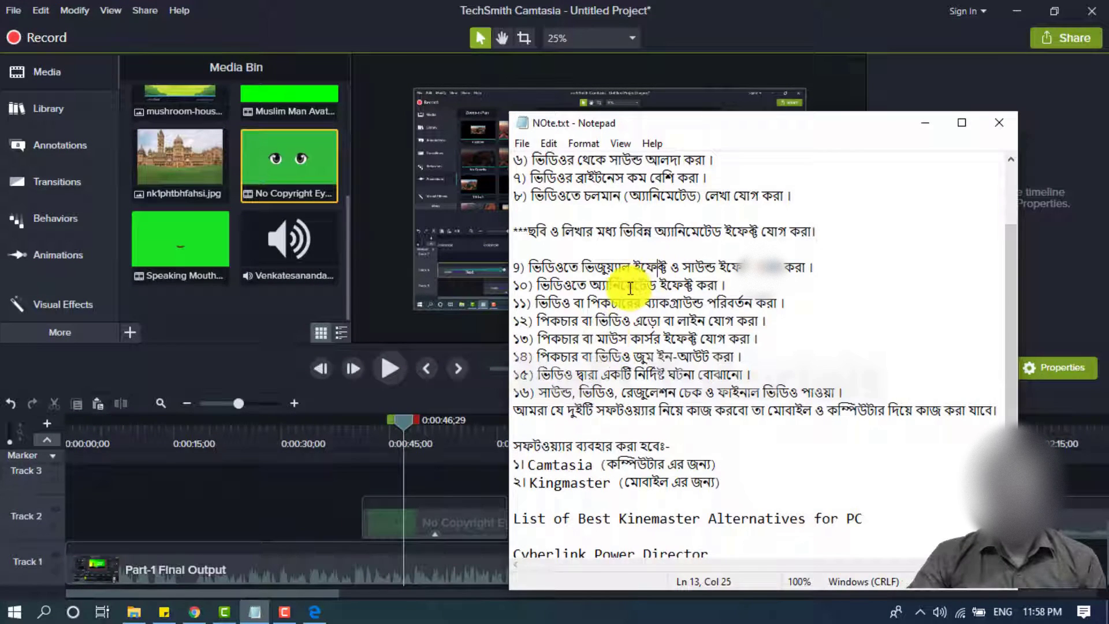
Highlight item 10, the animated effect line, in the NOte.txt notes in Notepad
drag(726, 285, 549, 284)
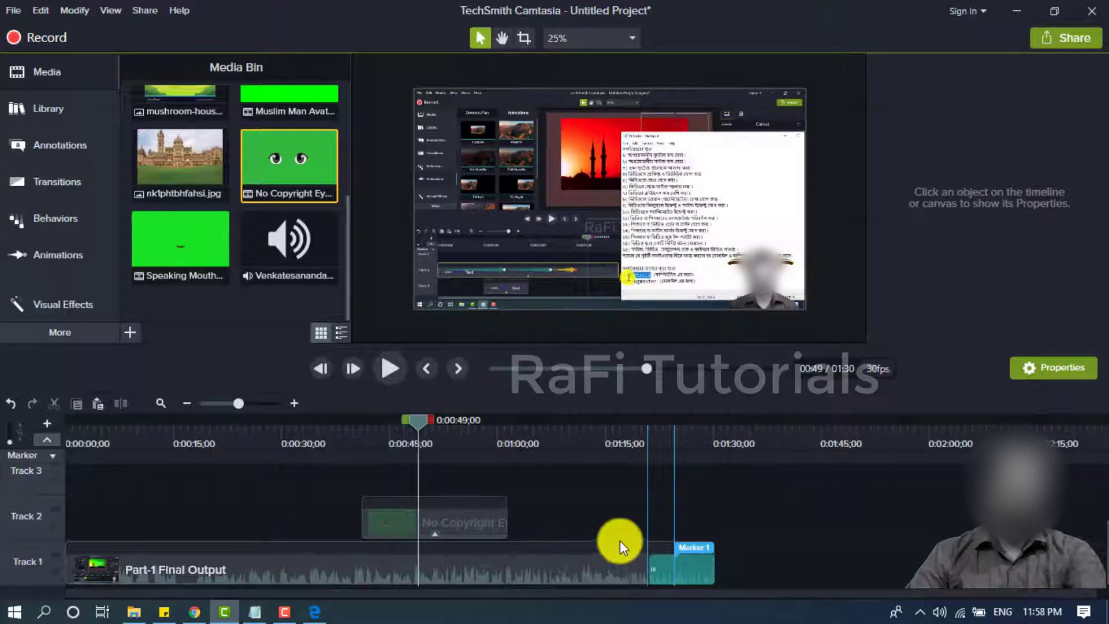
Place the 111603569-stock-vector castle image on Track 1 directly after the Part-1 Final Output clip
scroll(189, 202, up, 2)
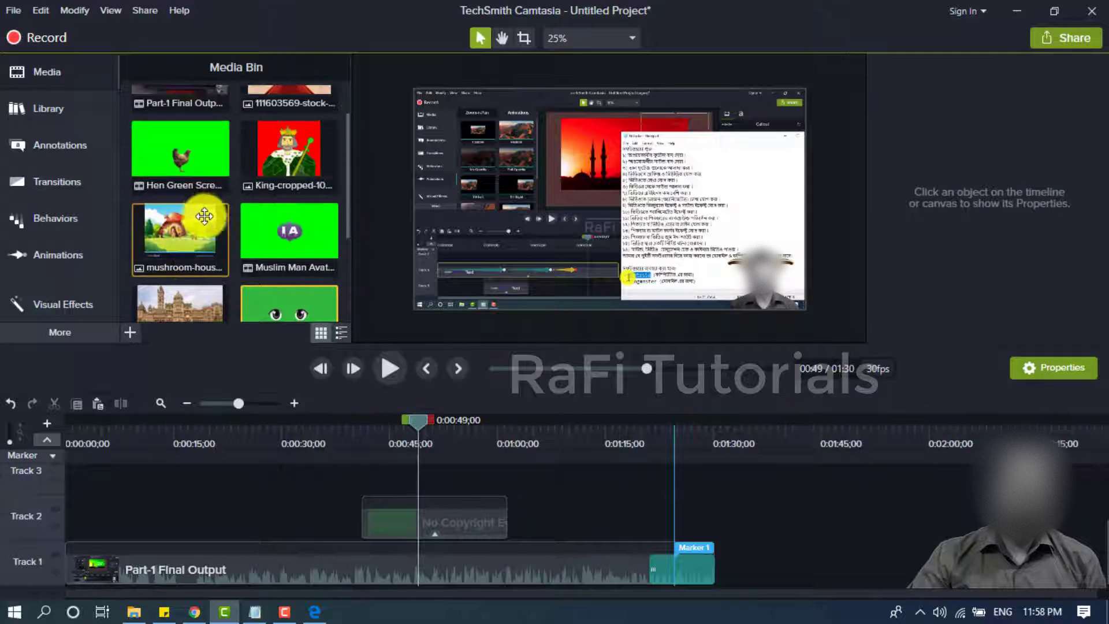
scroll(207, 219, down, 1)
drag(183, 243, 160, 243)
scroll(201, 252, up, 3)
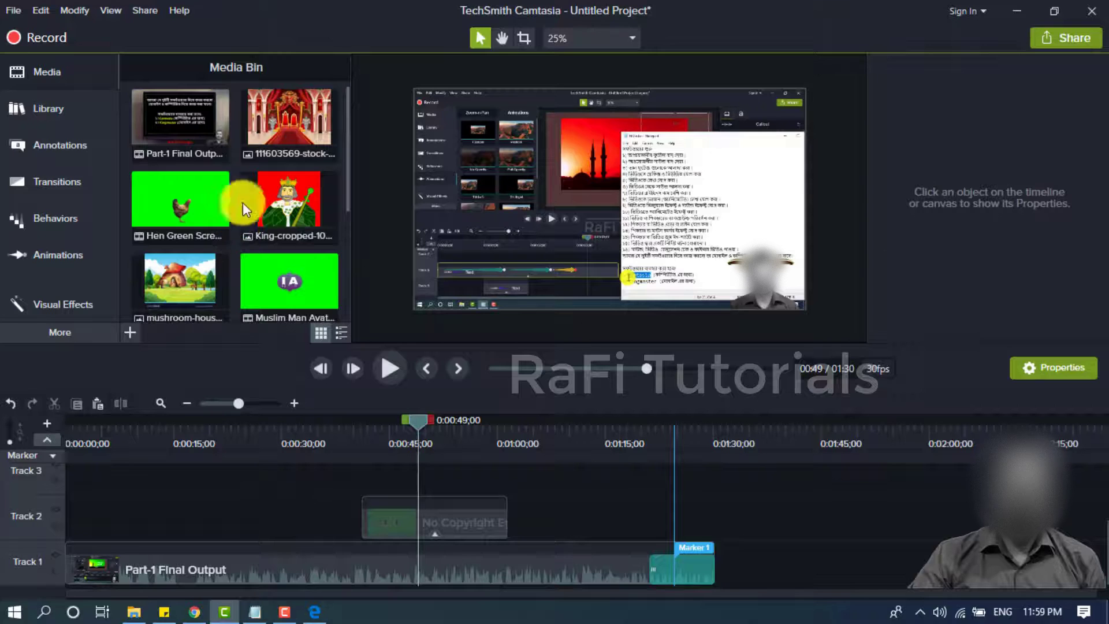
mouse_move(289, 118)
mouse_down()
mouse_move(699, 515)
mouse_move(748, 539)
mouse_move(737, 585)
mouse_up()
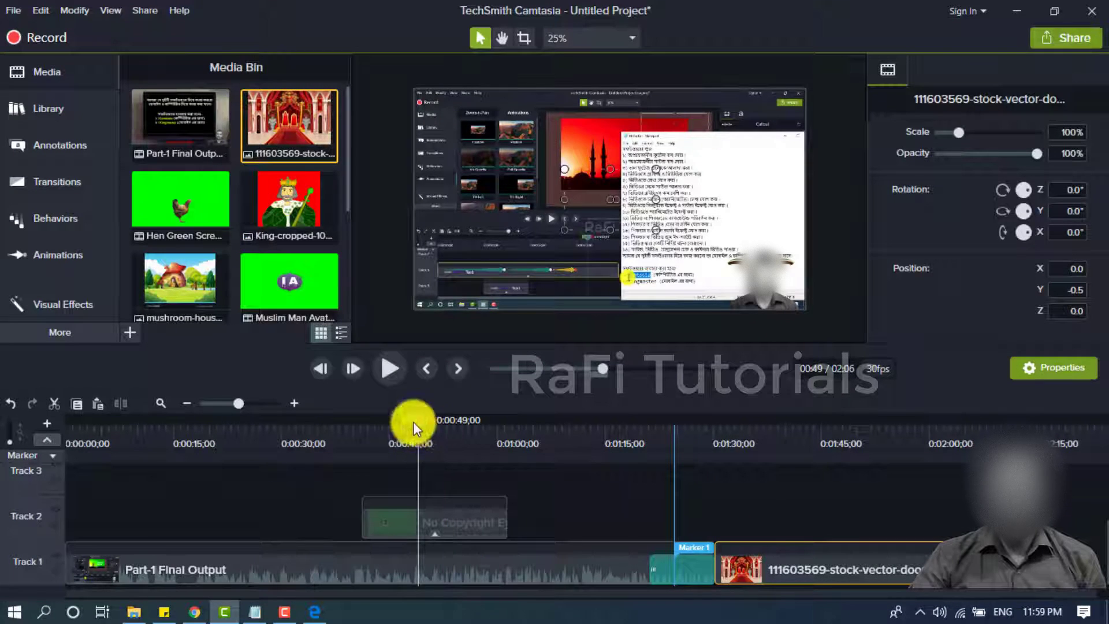
Move the playhead to 1:41;02 and enlarge the castle image to 426.7% scale so it fills the canvas
drag(414, 422, 790, 512)
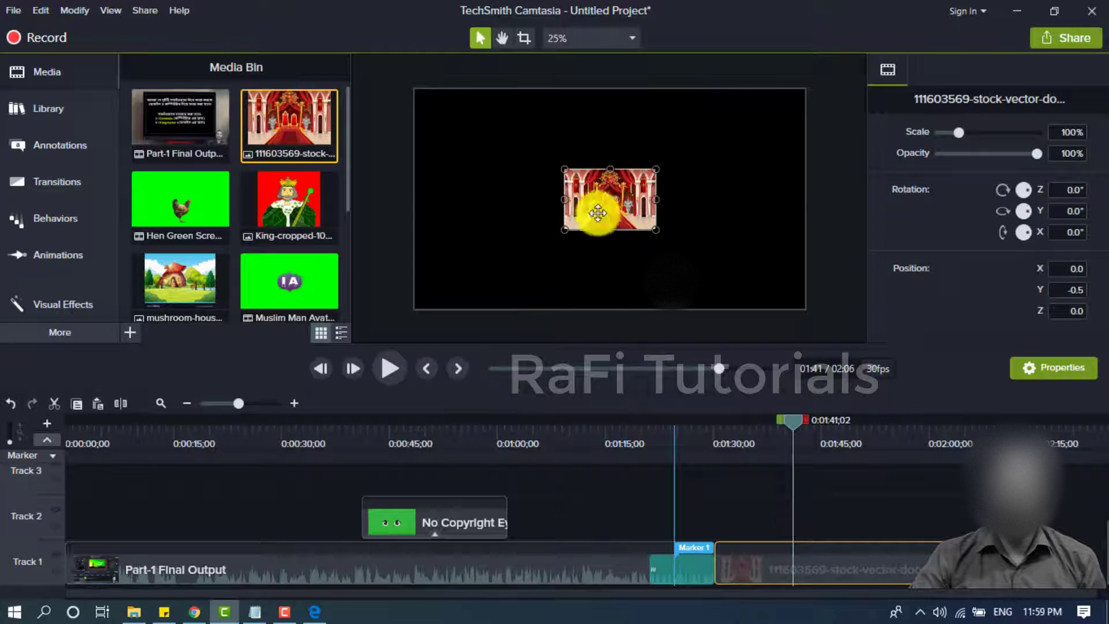
drag(598, 214, 780, 289)
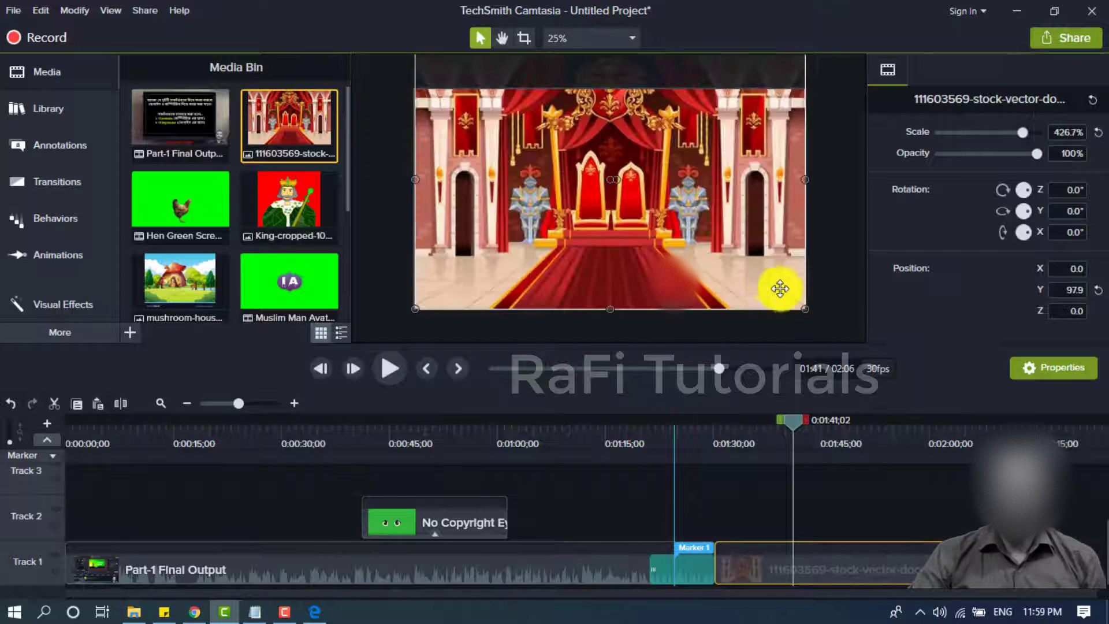
click(814, 296)
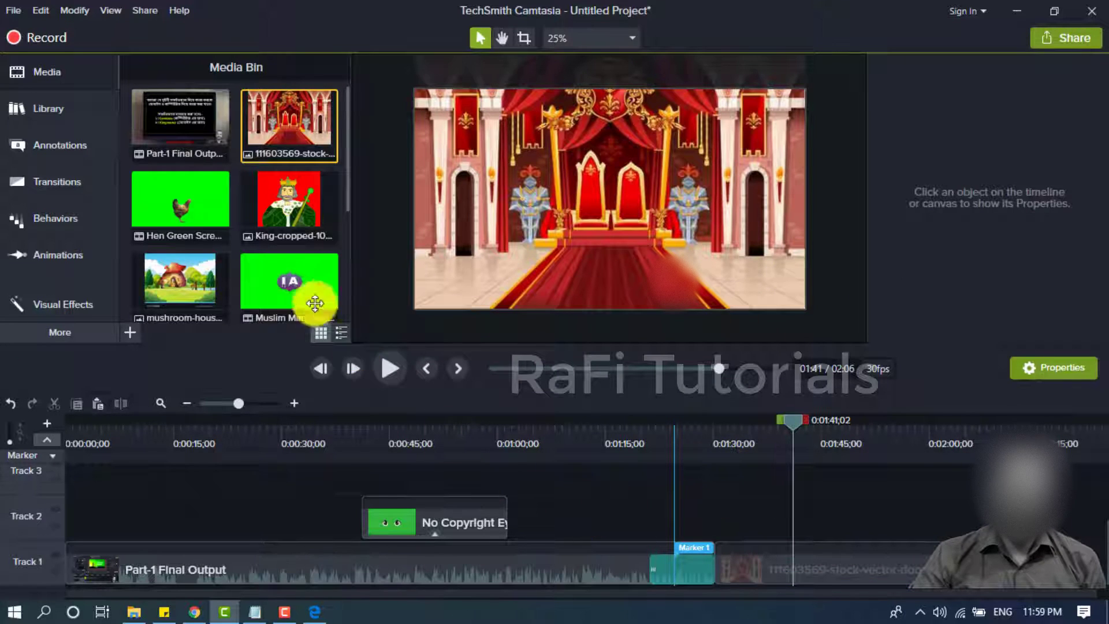
Place the Muslim Man Avatar green screen clip on Track 2 above the castle image, starting at about 1:21
scroll(301, 244, down, 1)
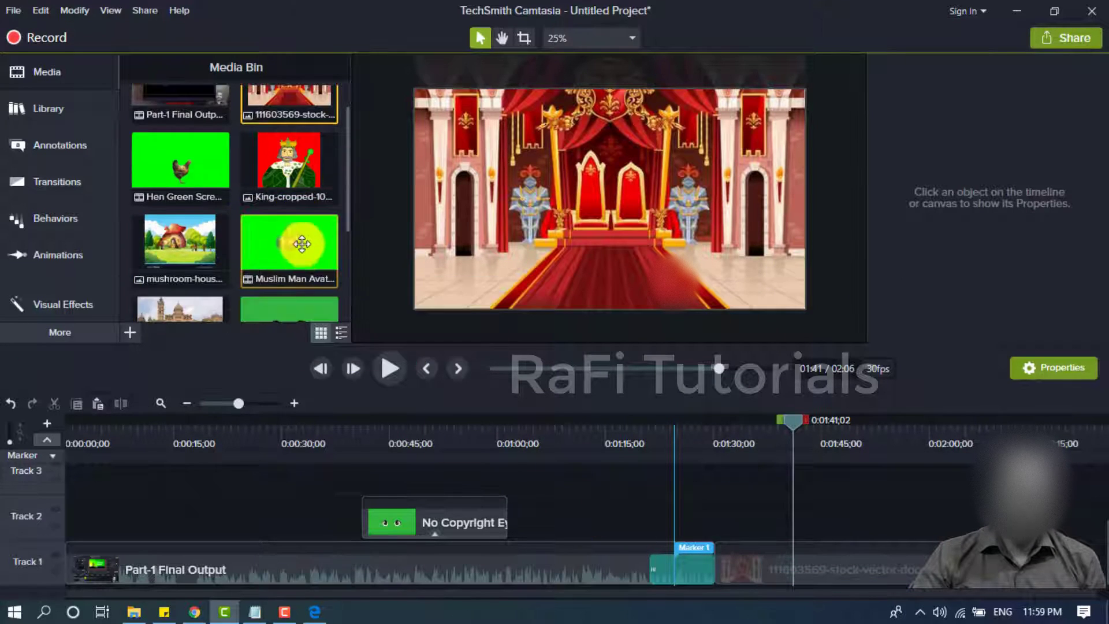
scroll(302, 244, down, 2)
scroll(152, 235, down, 2)
scroll(239, 190, up, 5)
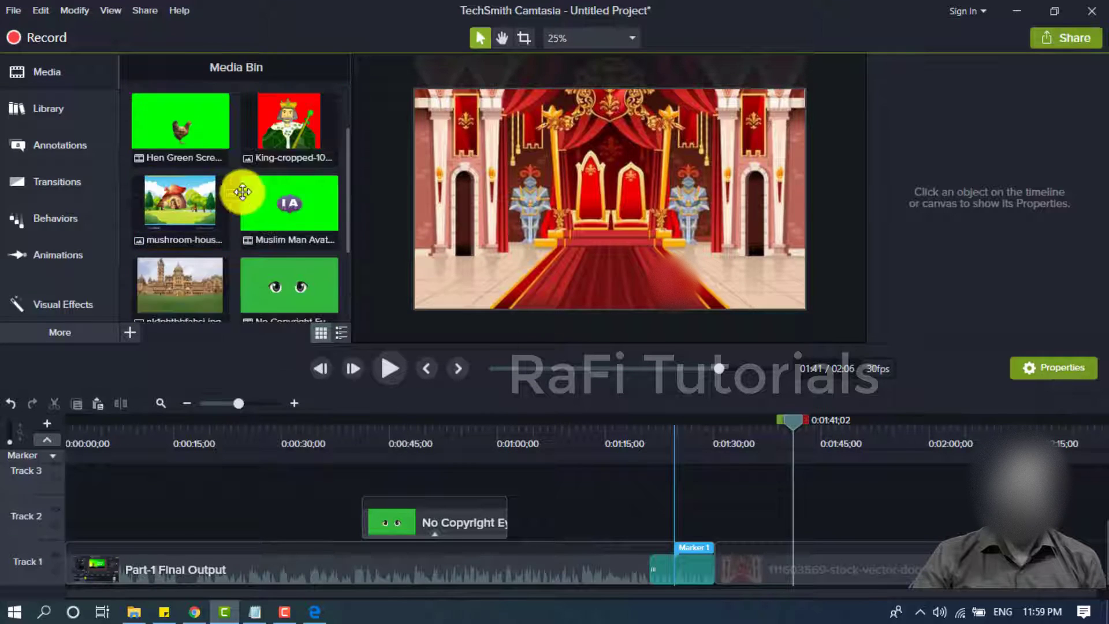
drag(298, 280, 801, 523)
drag(746, 522, 700, 515)
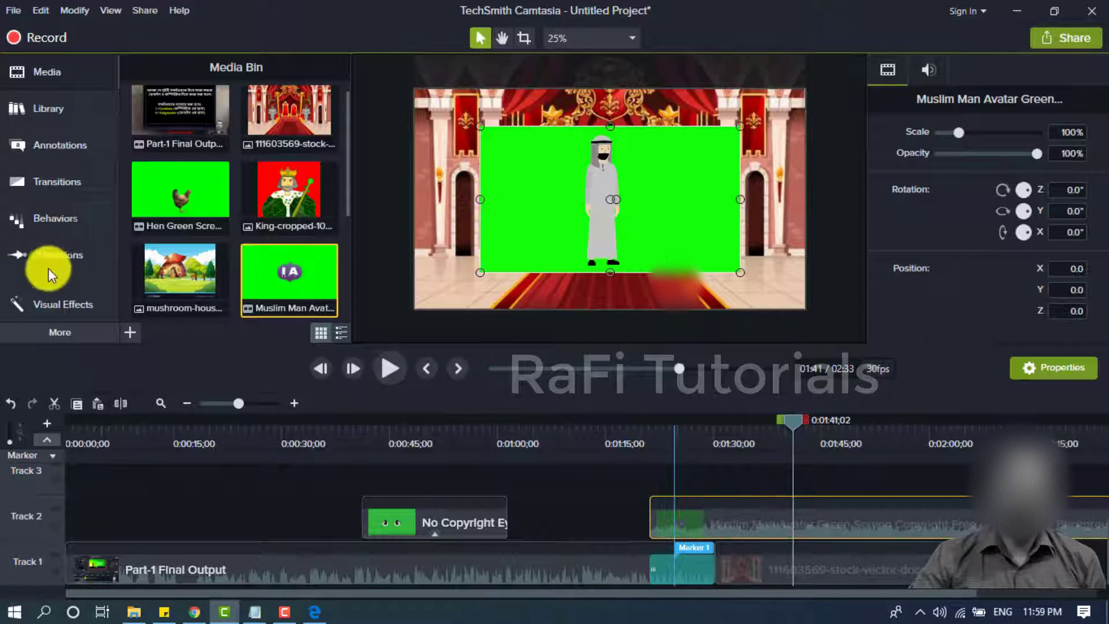
Key out the avatar clip's green background using Remove a Color with 13% tolerance, and move the avatar toward the castle scene's left side
click(52, 302)
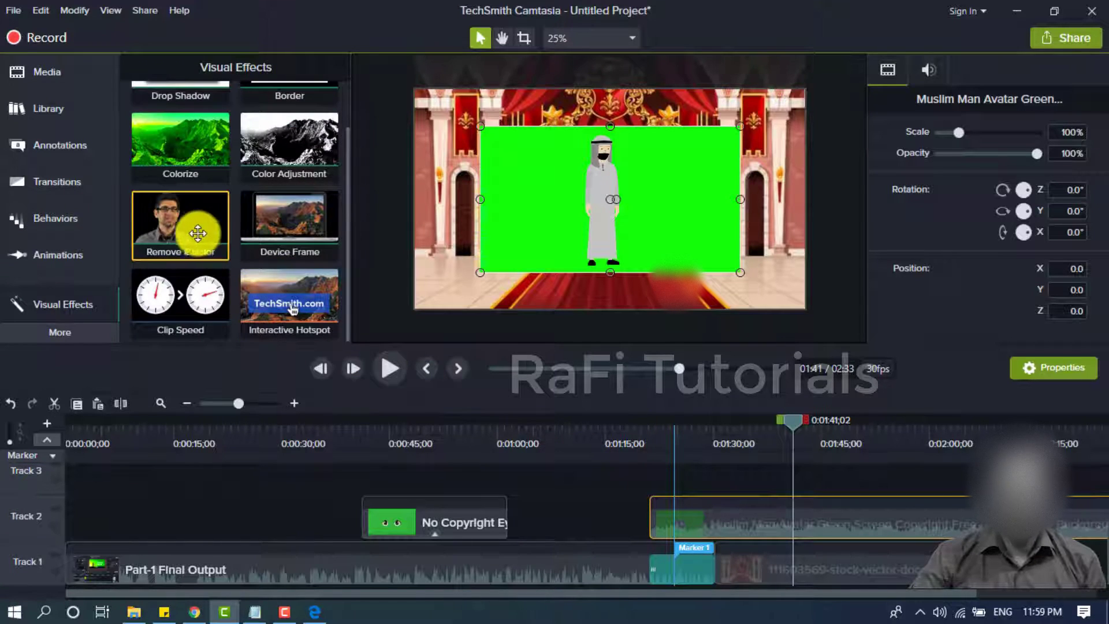
drag(190, 240, 851, 524)
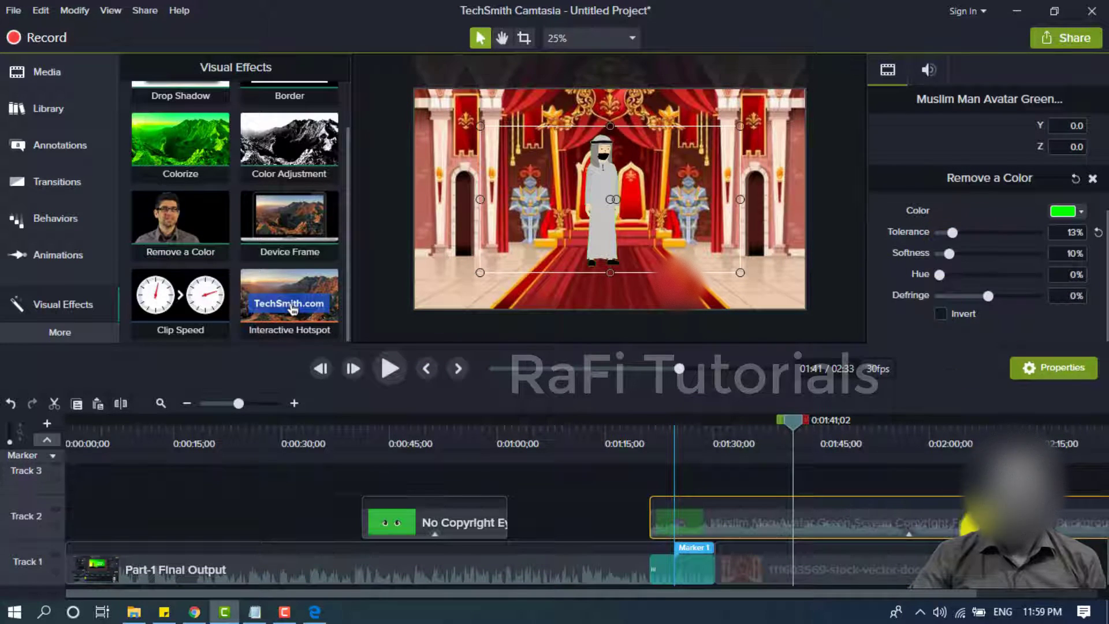
click(946, 538)
click(601, 223)
drag(602, 223, 445, 253)
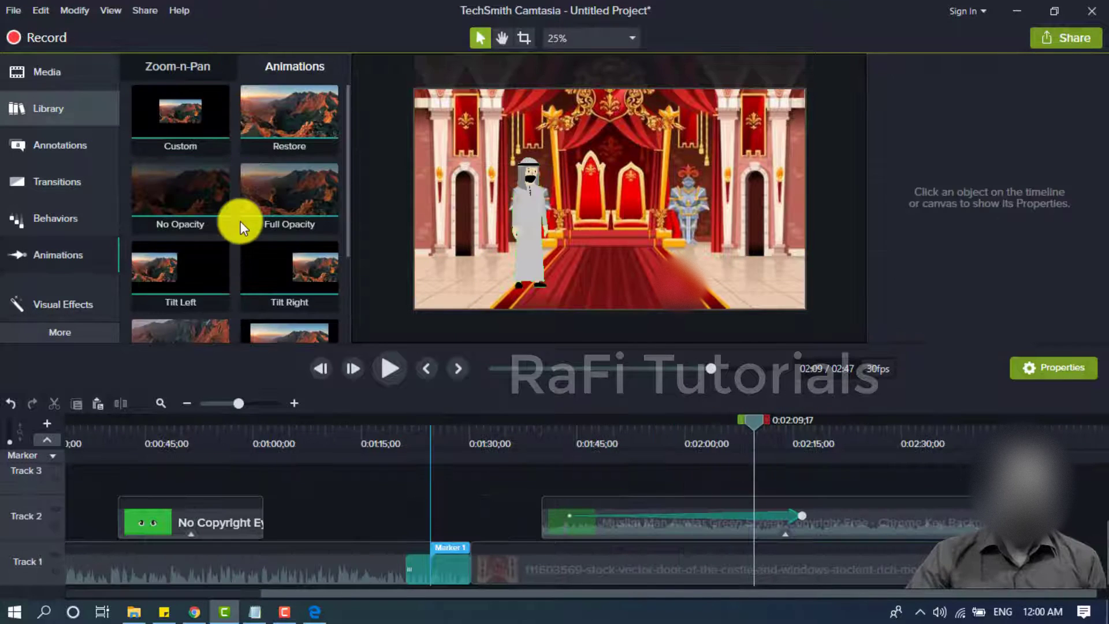
Place the No Copyright Eye Moving clip on Track 3 at about 1:48 and move the playhead onto it, to 1:56;29
scroll(242, 231, down, 3)
click(501, 37)
drag(580, 220, 617, 205)
click(282, 280)
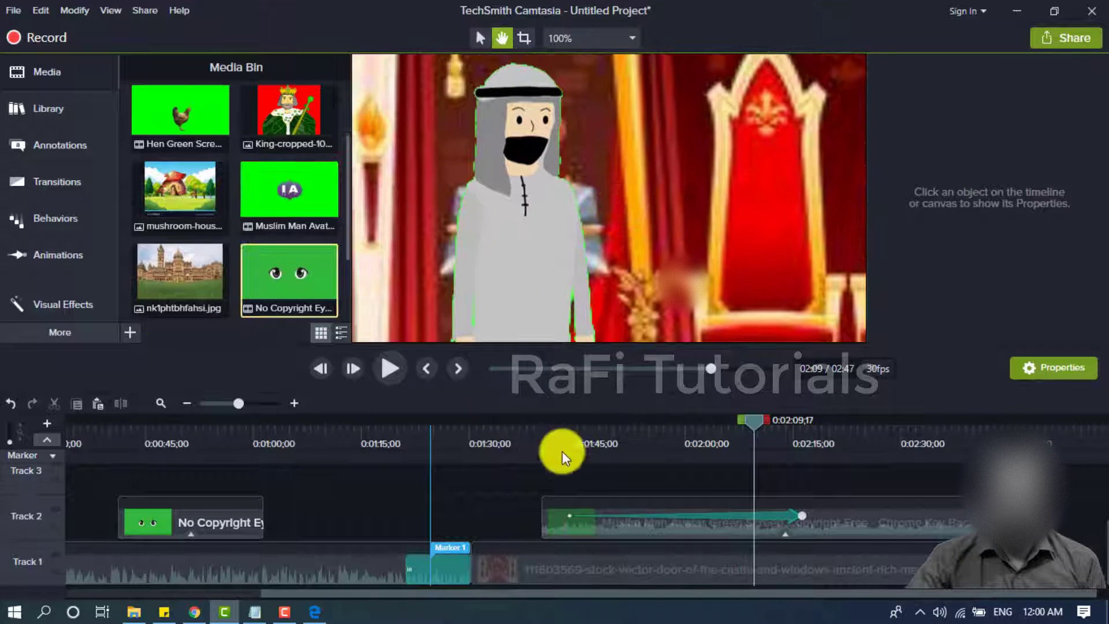
drag(563, 452, 601, 480)
scroll(746, 451, up, 1)
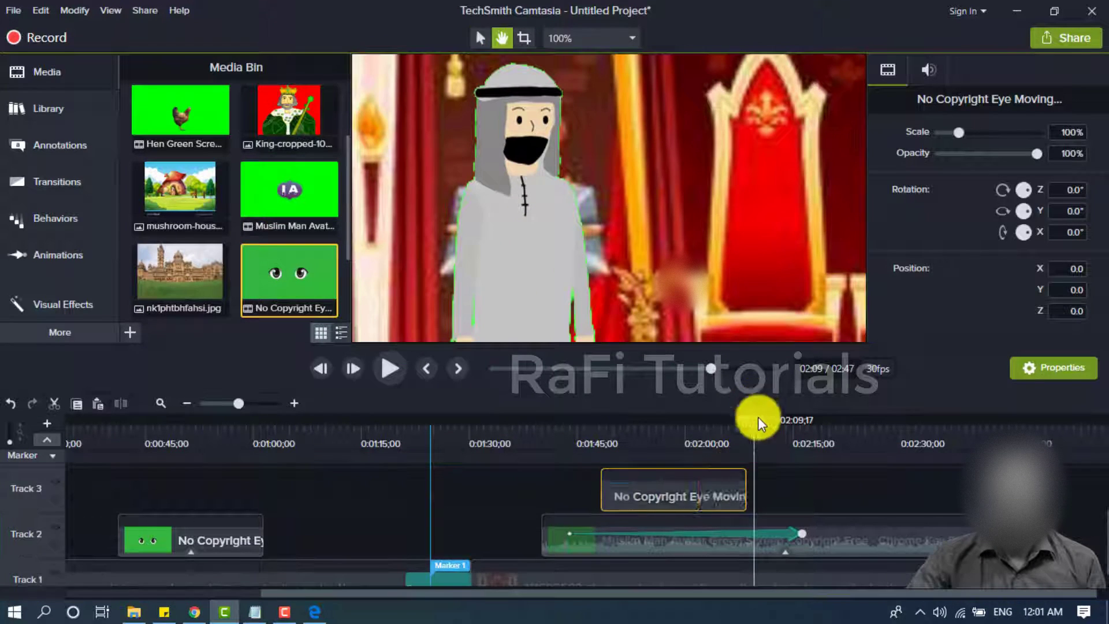
click(662, 439)
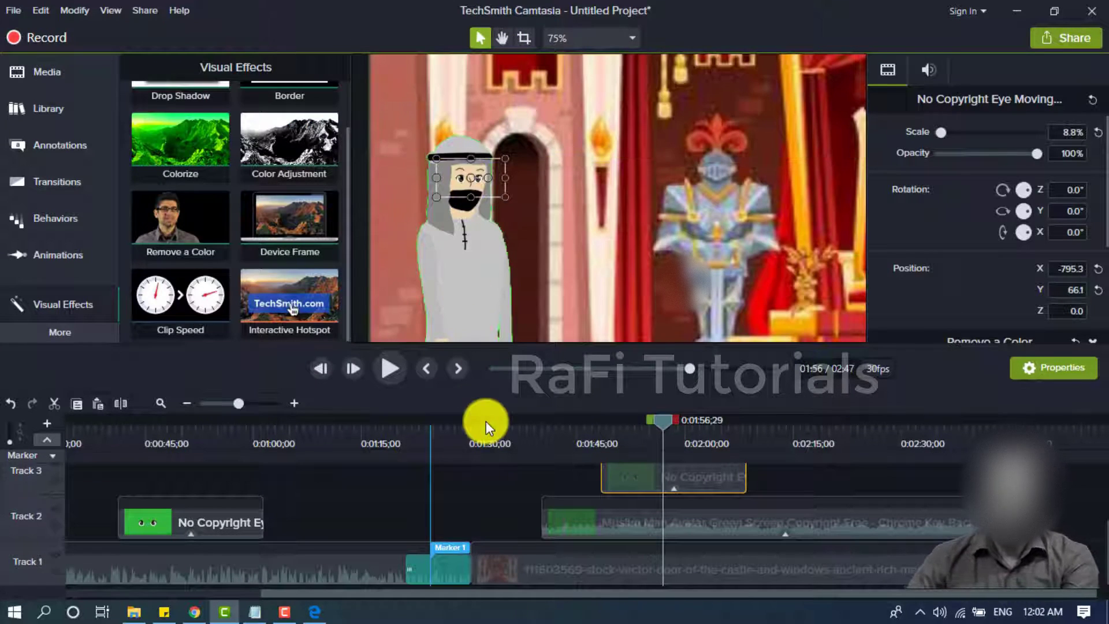
Select the eye and avatar clips together and shift them off the scene's left edge, with the avatar at X -1,049.1
drag(583, 468, 650, 532)
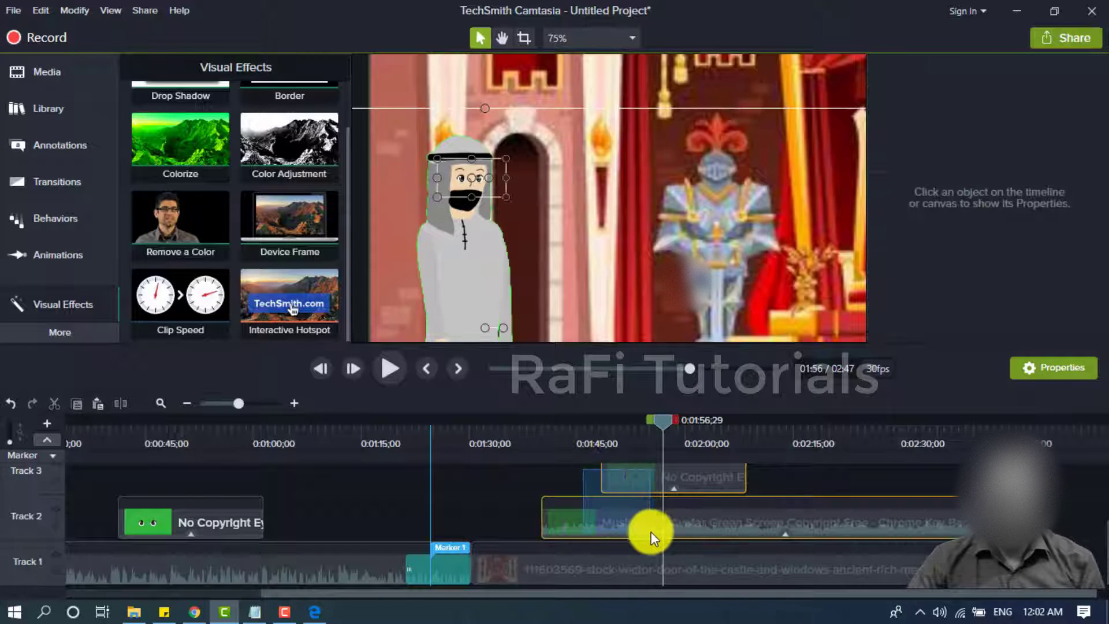
click(499, 38)
drag(413, 222, 572, 205)
scroll(572, 205, down, 1)
drag(686, 206, 475, 160)
scroll(520, 193, down, 1)
drag(592, 195, 537, 185)
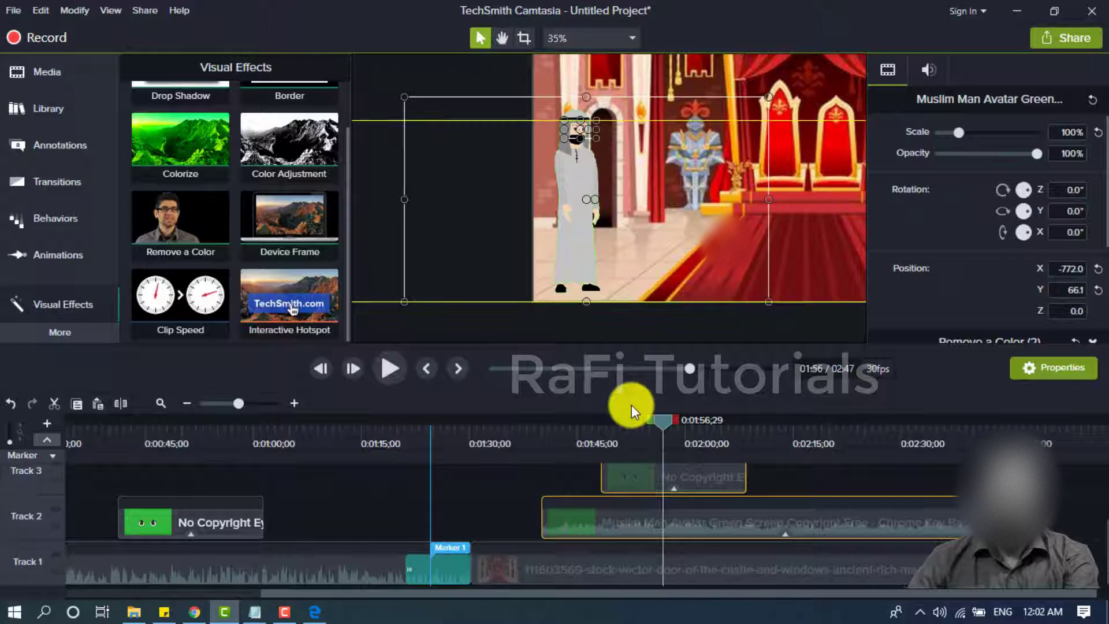
key(Left)
key(Left)
key(Left)
key(Left)
key(Left)
key(Left)
key(Left)
key(Left)
key(Left)
key(Left)
key(Left)
key(Left)
key(Left)
key(Left)
key(Left)
key(Left)
key(Left)
key(Left)
key(Left)
key(Left)
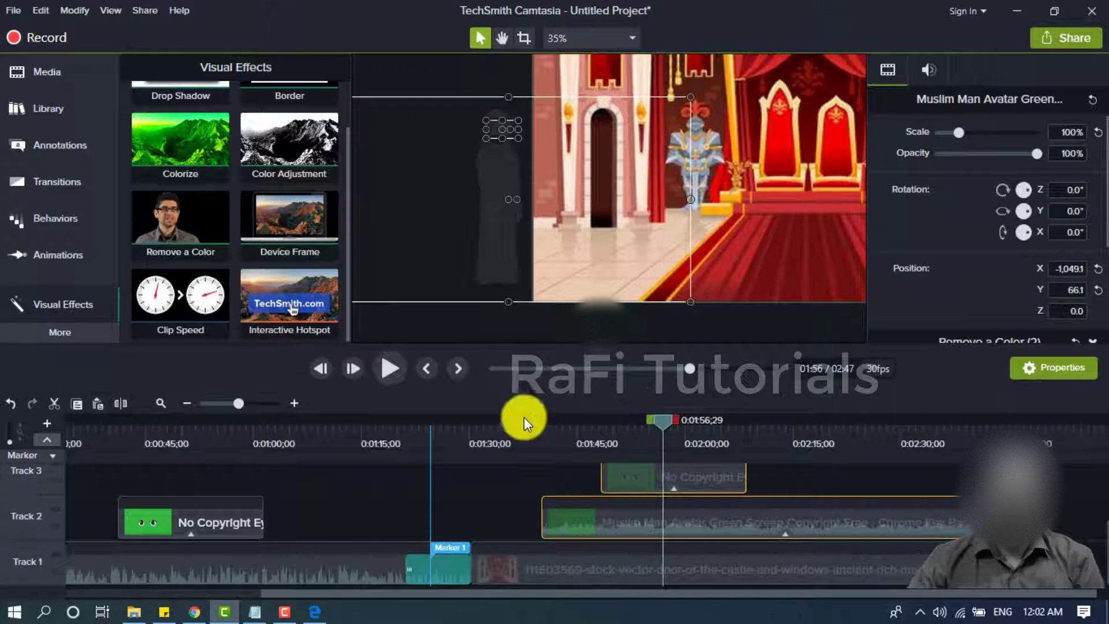
Add Custom animations to the avatar clip and the eye clip, extending the eye clip's animation to end at 2:02;00 like the avatar's
click(72, 247)
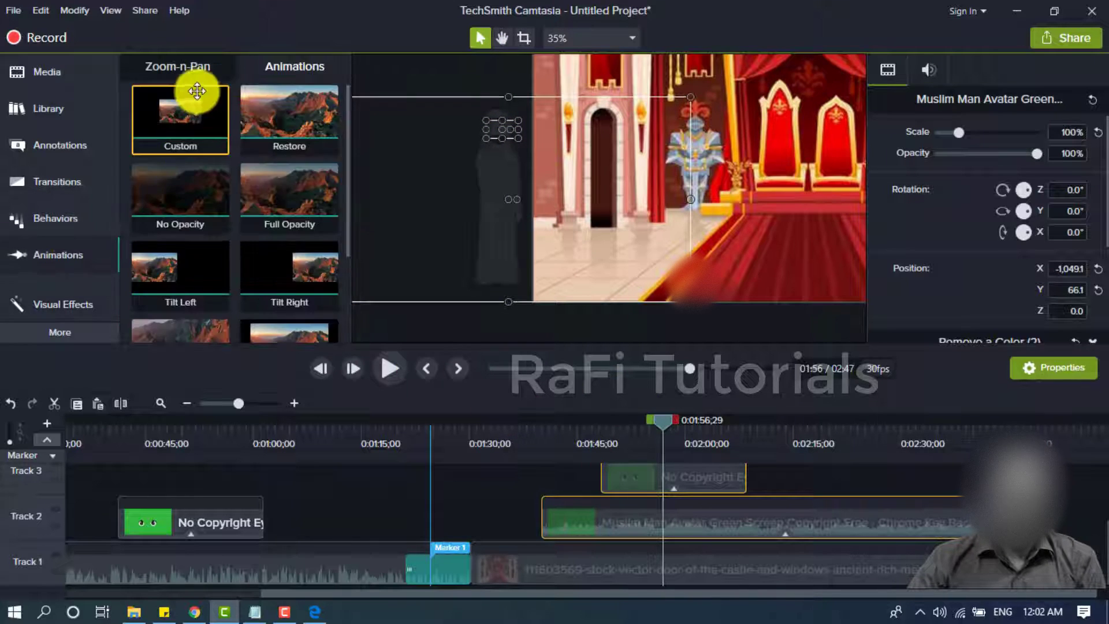
drag(191, 94, 700, 526)
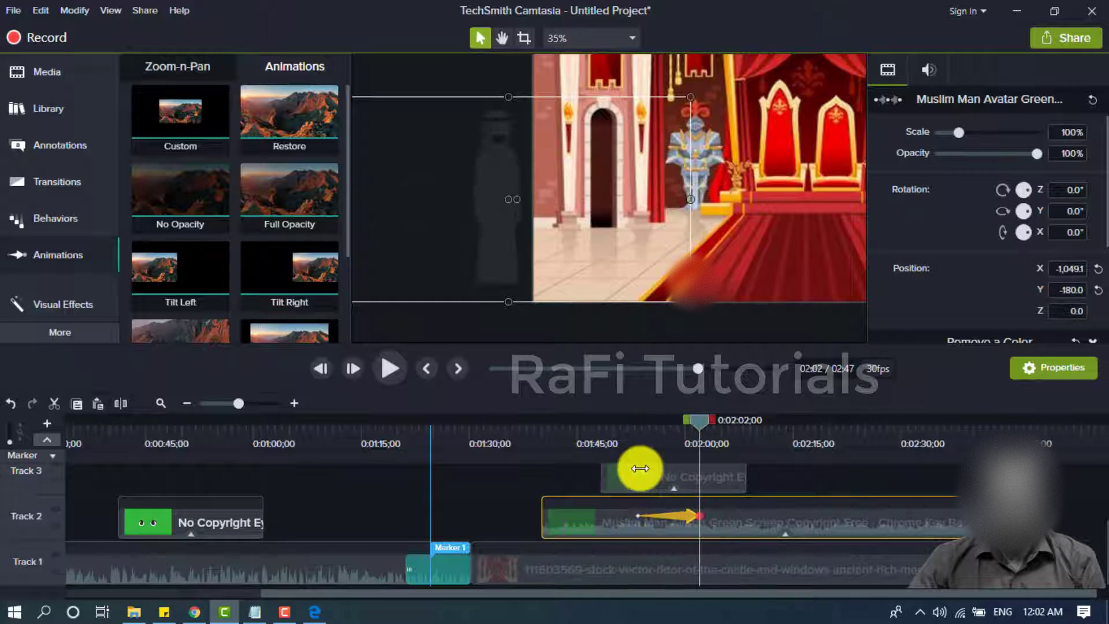
click(648, 471)
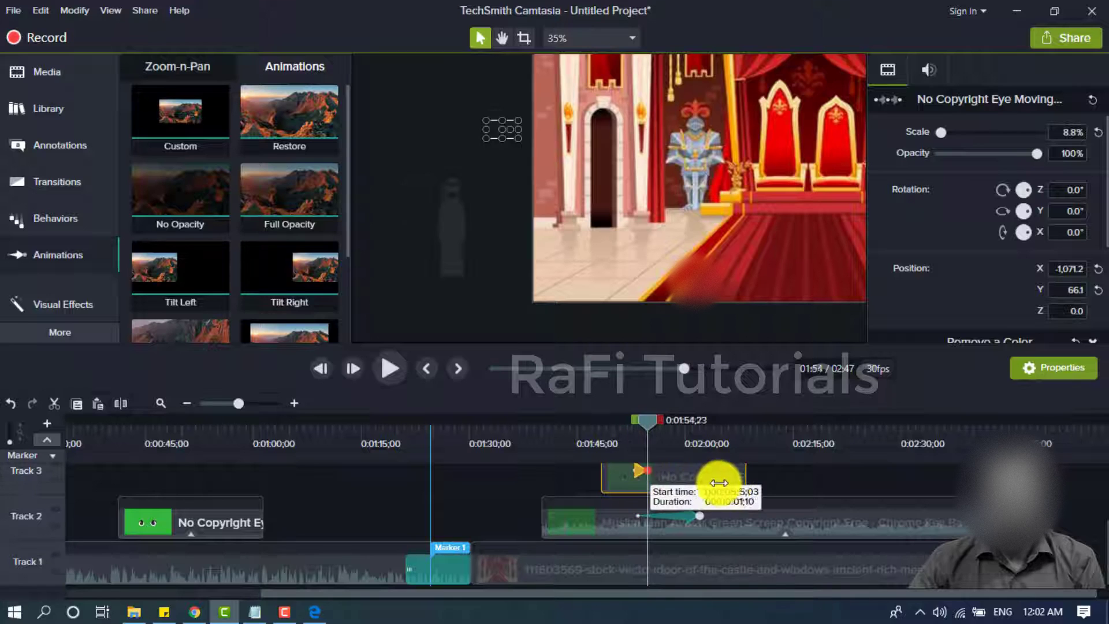
drag(743, 492, 757, 498)
Move the avatar into the scene at X -487.5, Y -208.6 for its animation's end, and delete the eye clip's animation on Track 3
click(699, 522)
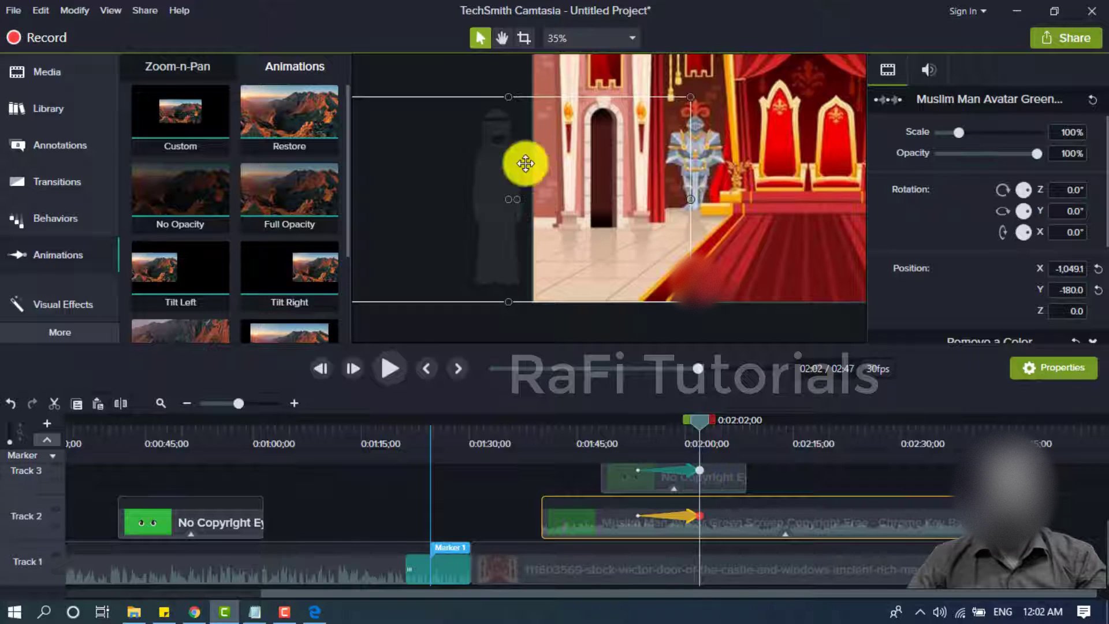
drag(523, 196, 660, 208)
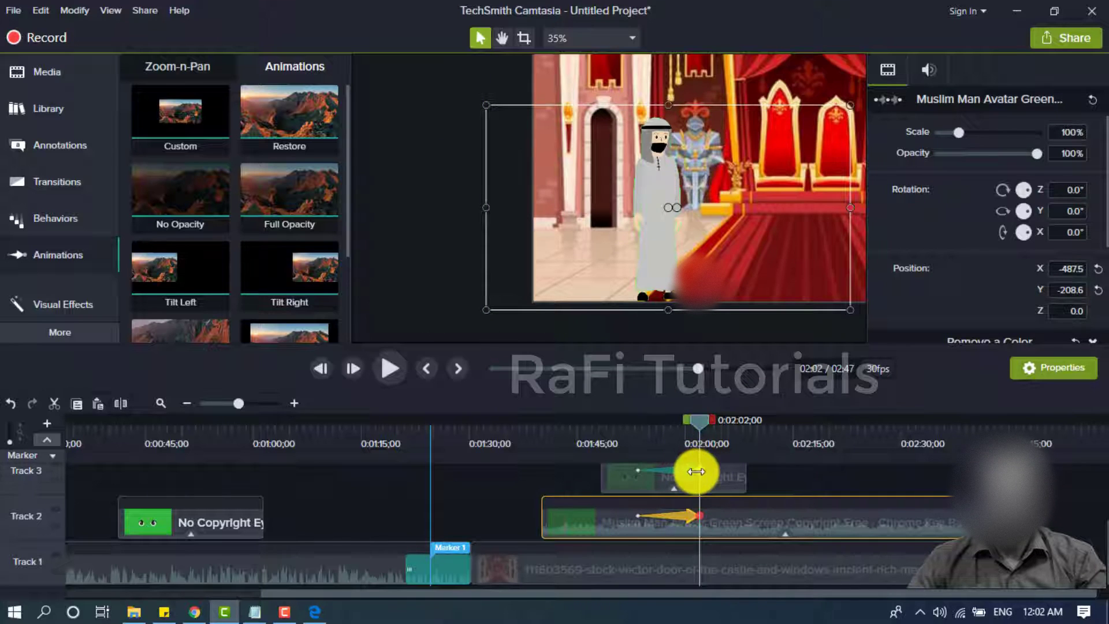
click(696, 472)
key(Delete)
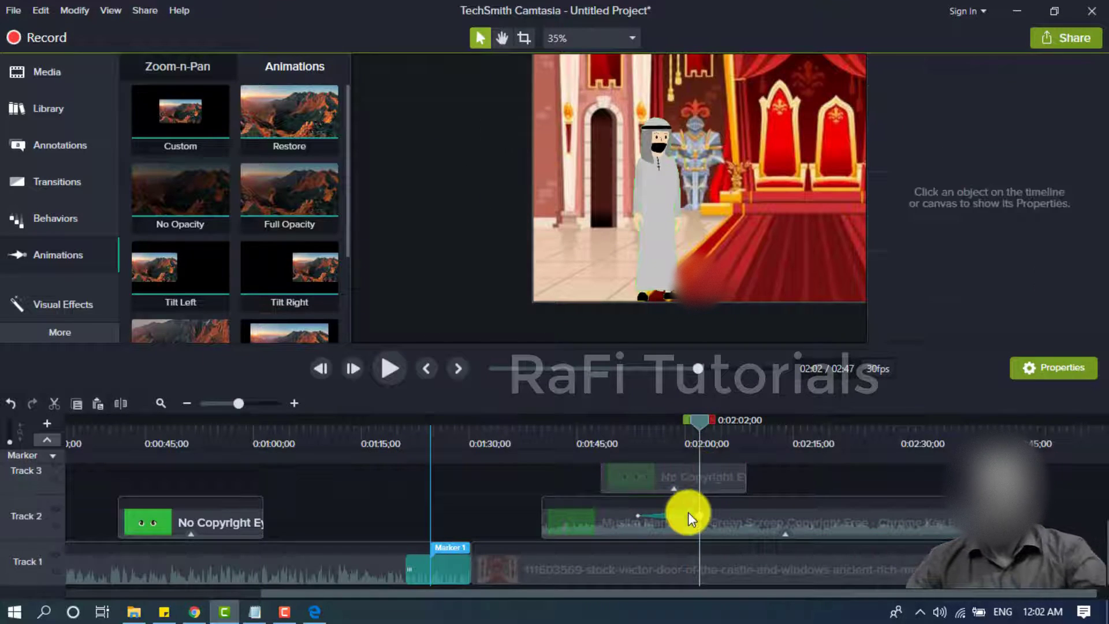
Undo the deletion of the eye clip's animation on Track 3, and delete the animations of both the eye and avatar clips
click(689, 511)
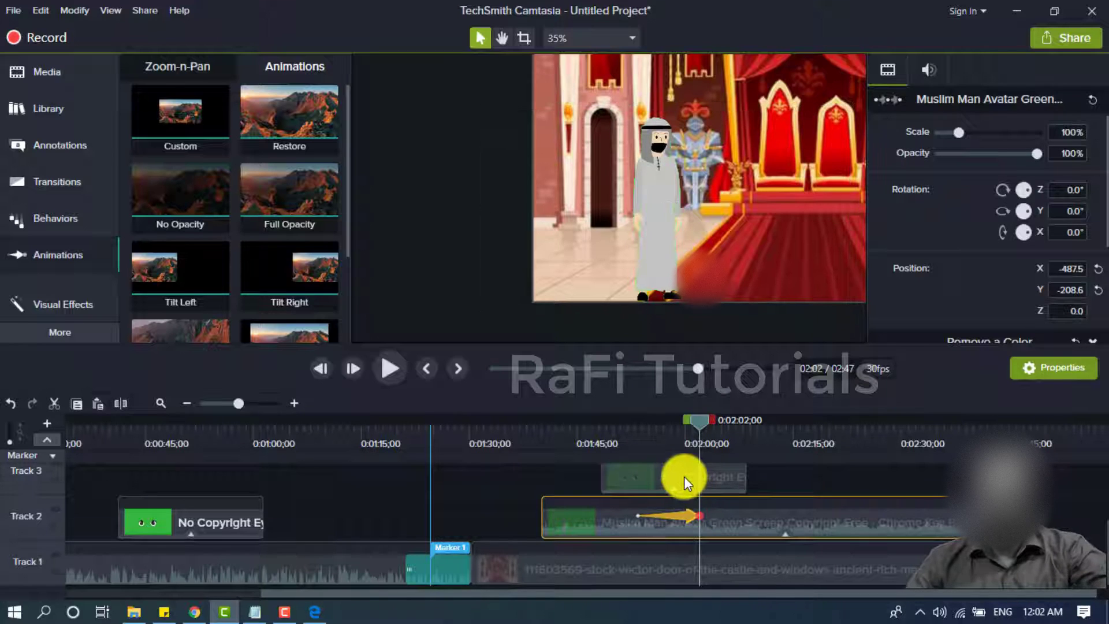
key(ctrl+z)
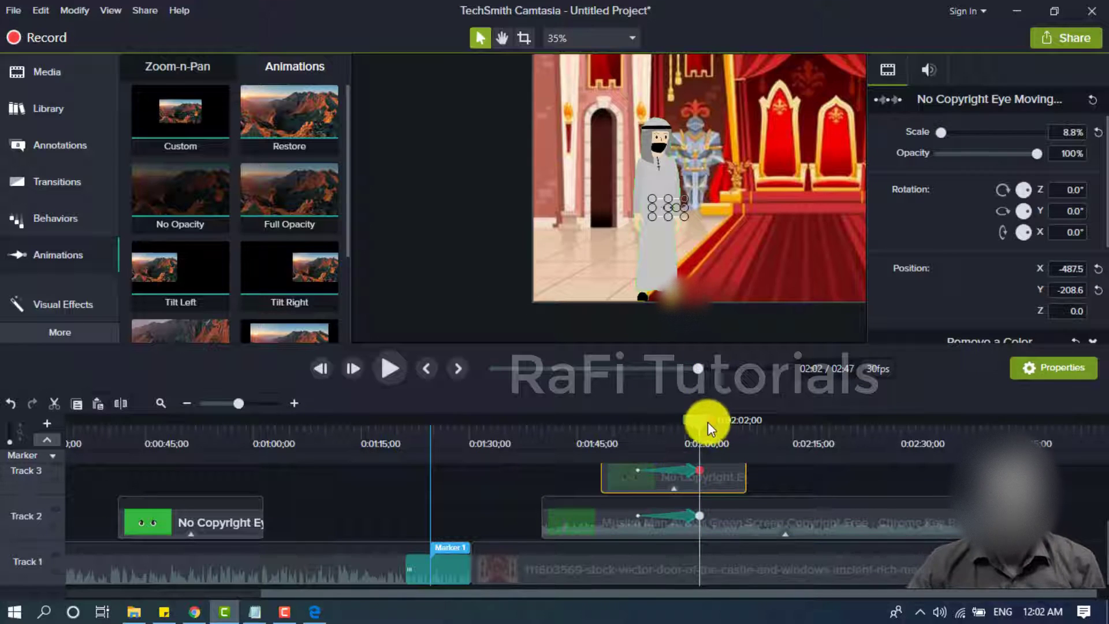
drag(677, 425, 692, 426)
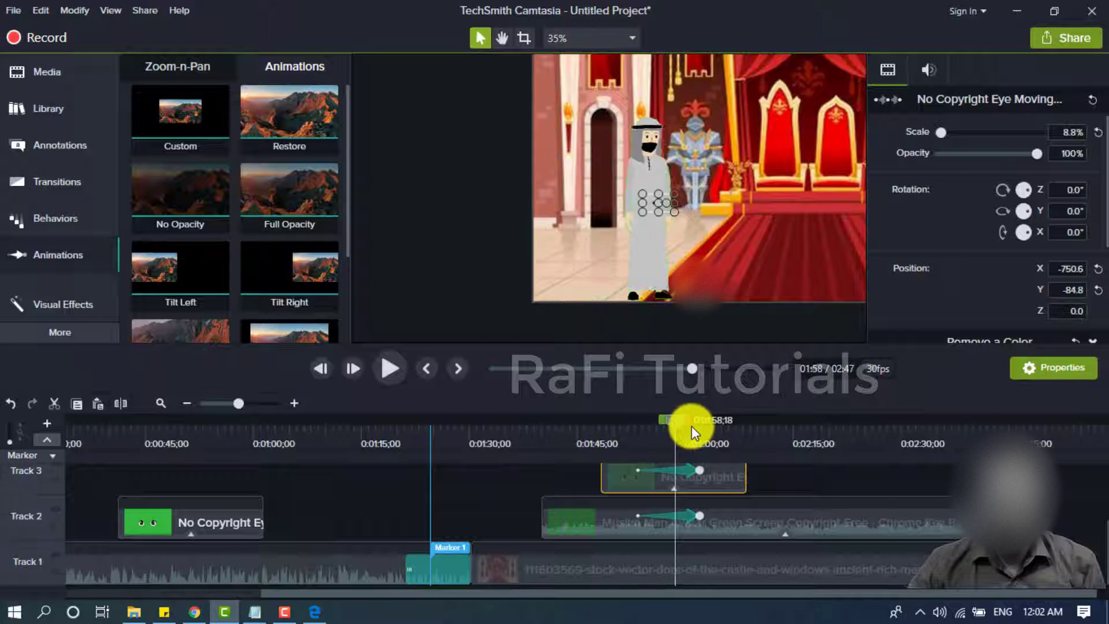
click(699, 471)
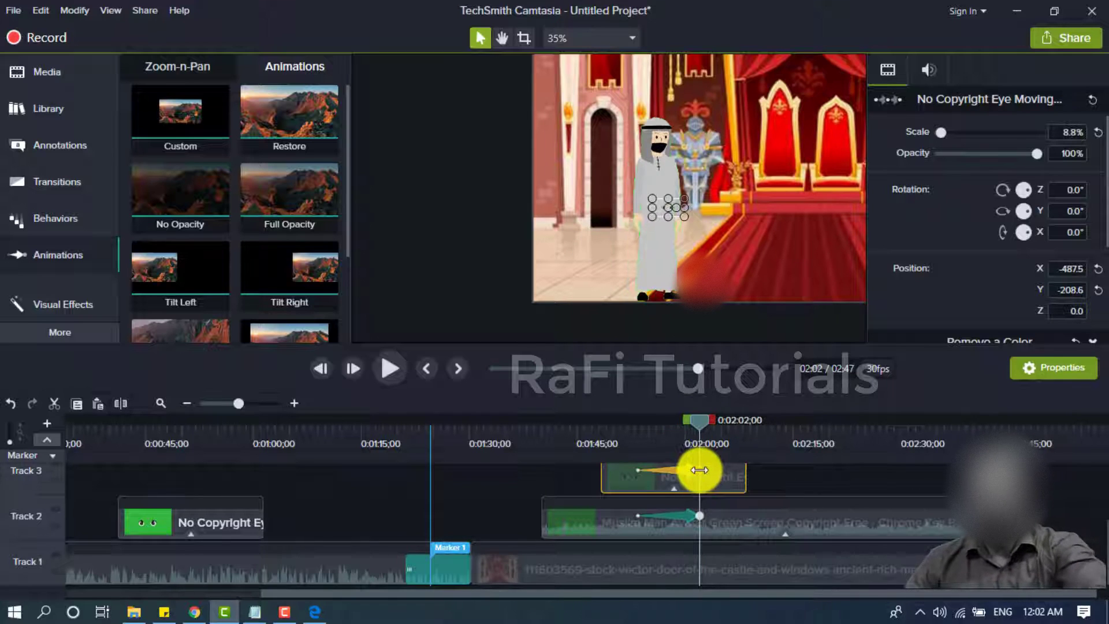
click(703, 515)
key(Delete)
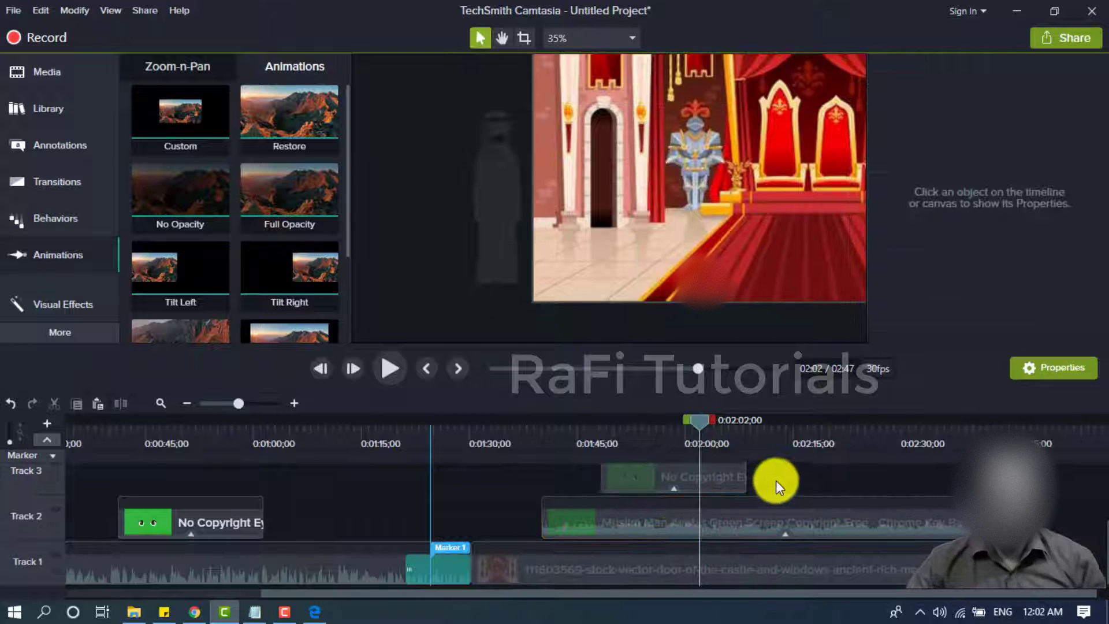
Shift the selected eye and avatar clips together horizontally into the scene, with the avatar at X -814.9
click(726, 515)
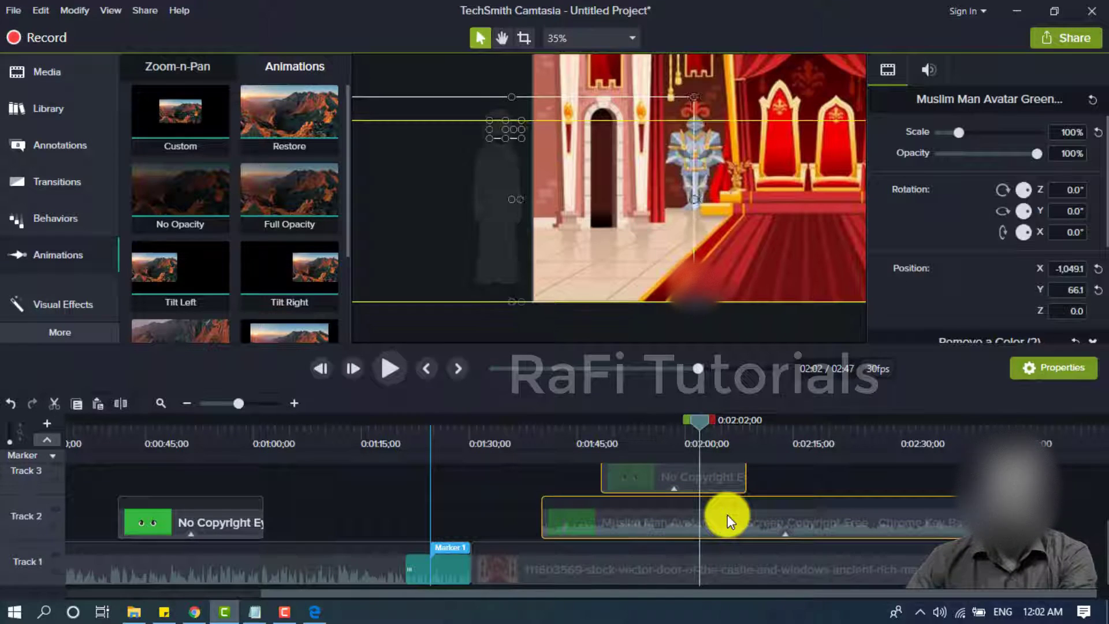
key(Right)
key(Right)
key(Right)
key(Right)
key(Right)
key(Right)
key(Right)
key(Right)
key(Right)
key(Right)
key(Right)
key(Right)
key(Right)
key(Right)
key(Right)
key(Right)
key(Right)
key(Right)
key(Right)
key(Right)
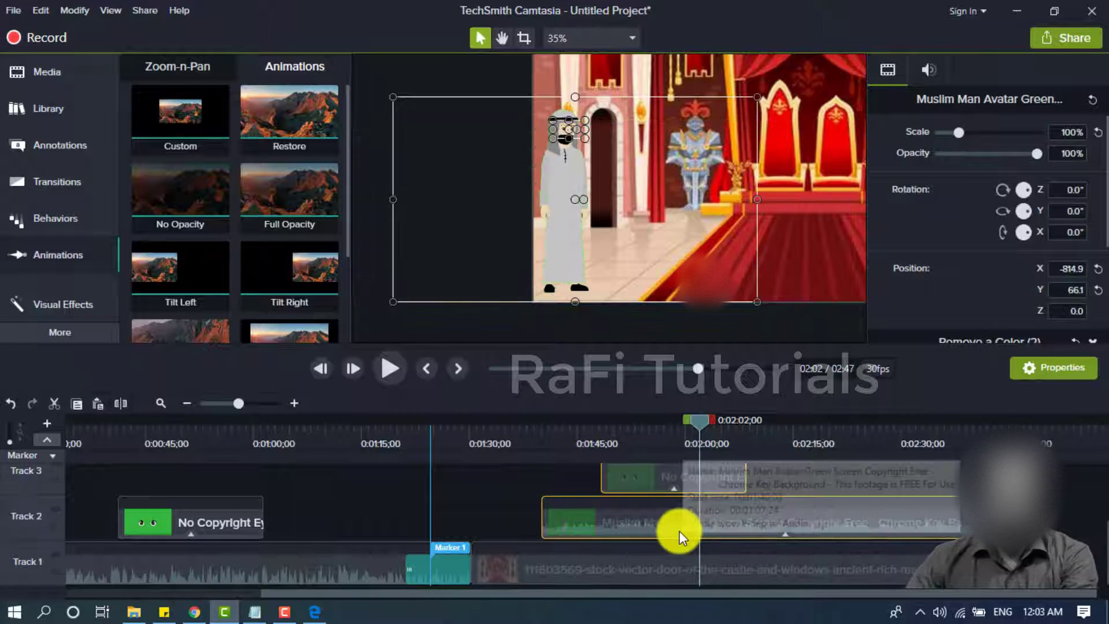
Group the eye and avatar clips and add a Custom animation to the group, extending it to end at 2:05;22
right_click(685, 514)
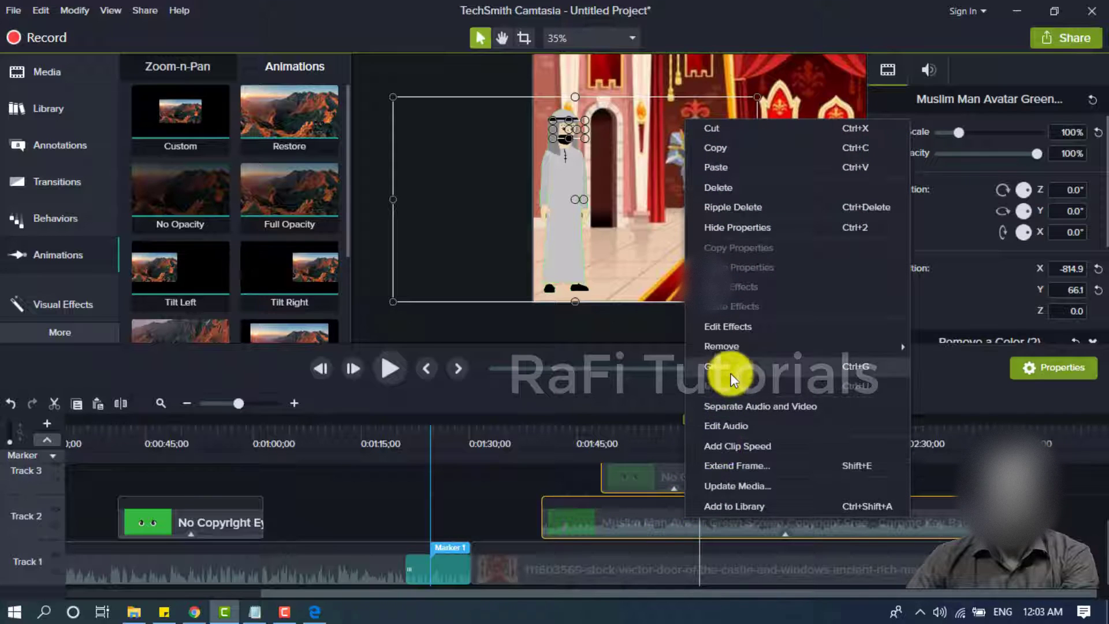
key(ctrl+g)
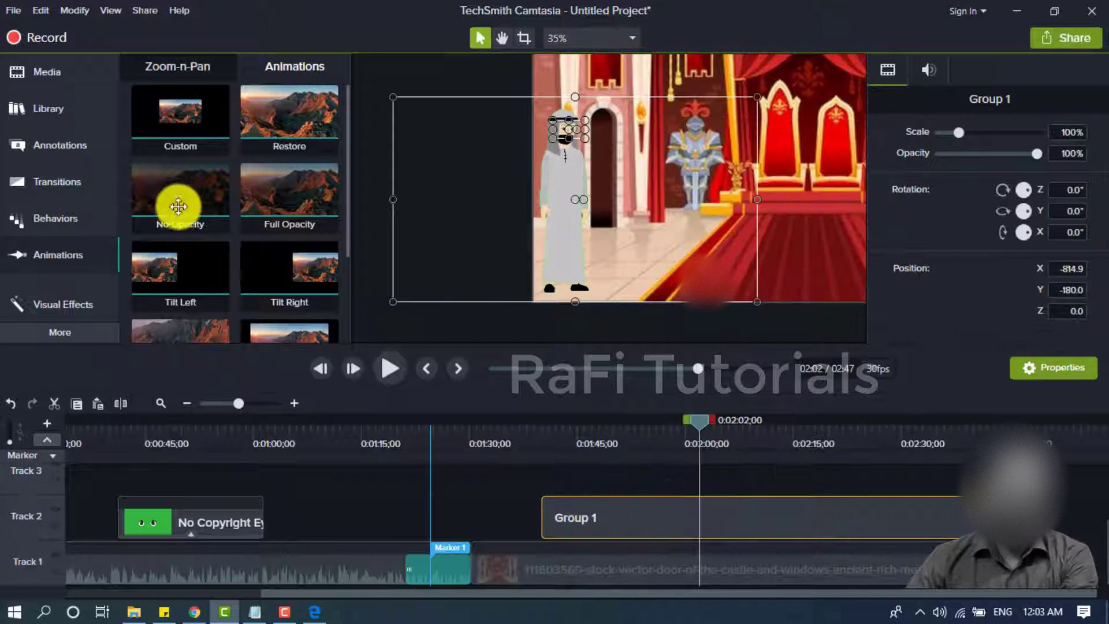
drag(154, 113, 626, 523)
drag(628, 526, 736, 528)
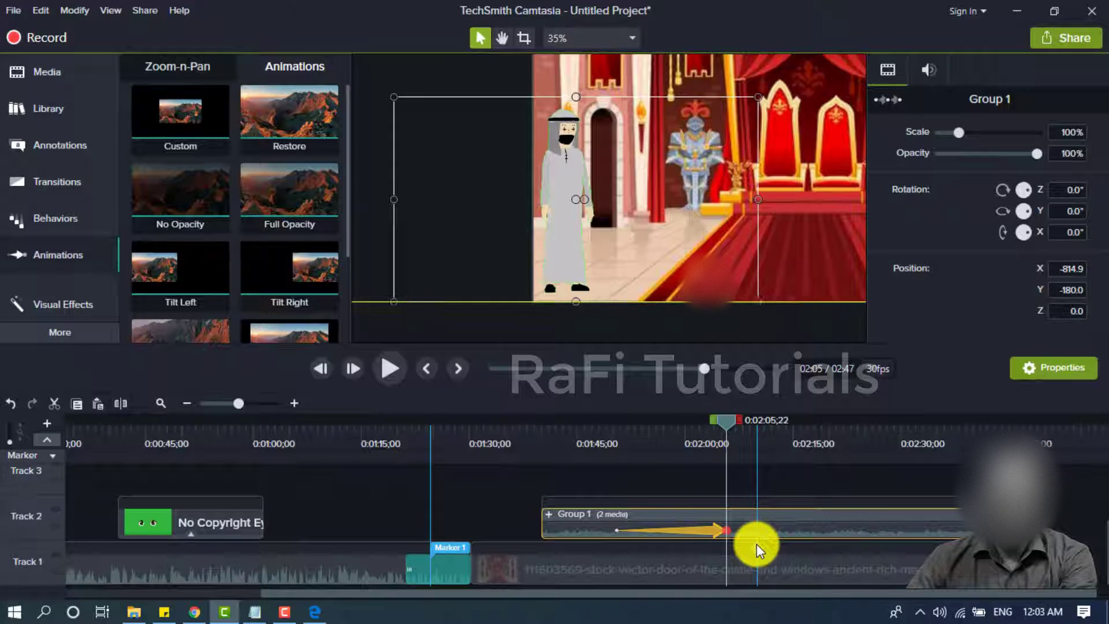
Move Group 1 horizontally toward the throne to X -314.9 for the end of its animation
key(Right)
key(Right)
key(Right)
key(Right)
key(Right)
key(Right)
key(Right)
key(Right)
key(Right)
key(Right)
key(Right)
key(Right)
key(Right)
key(Right)
key(Right)
key(Right)
key(Right)
key(Right)
key(Right)
key(Right)
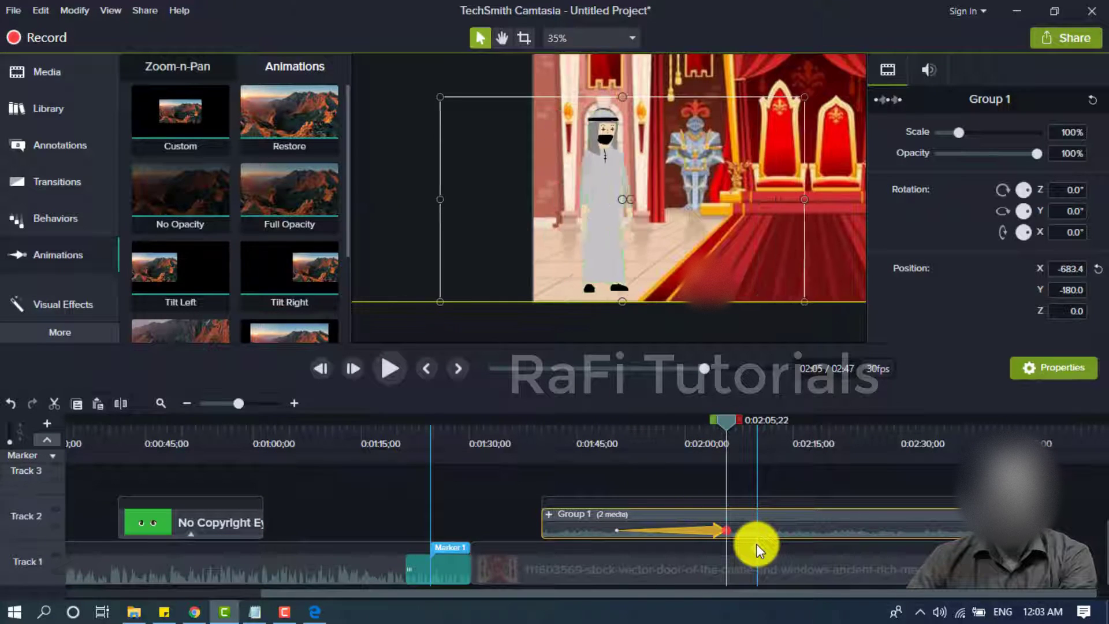
click(785, 480)
Reposition Group 1 in front of the thrones at X -100.9, Y -235.0 and scrub through its animation
click(569, 38)
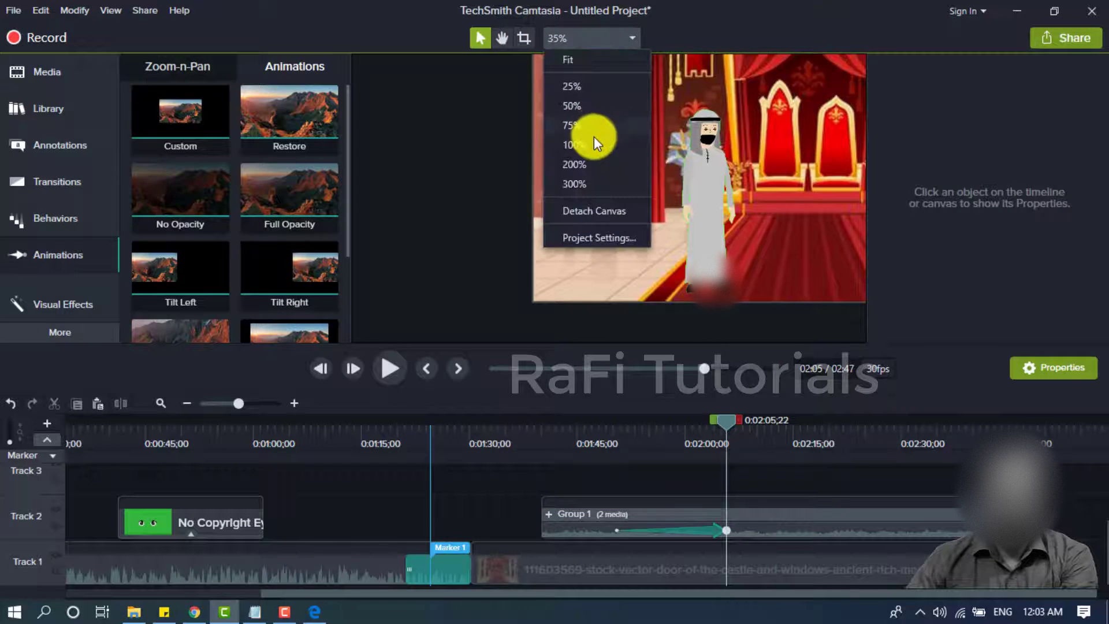
click(590, 144)
click(663, 246)
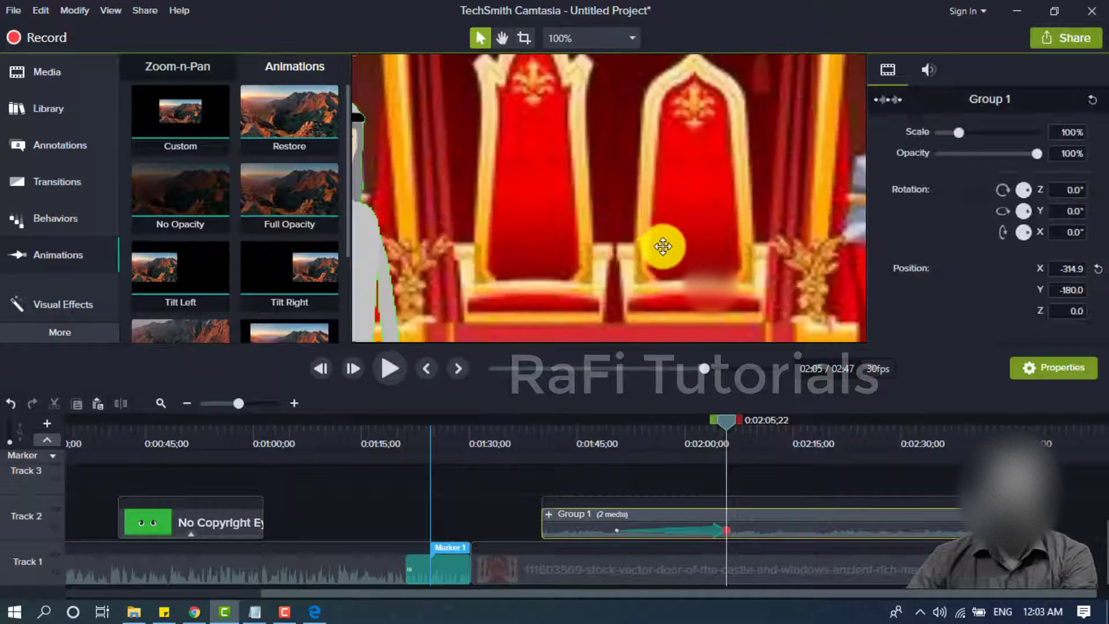
drag(663, 247, 716, 323)
drag(549, 446, 734, 497)
click(569, 39)
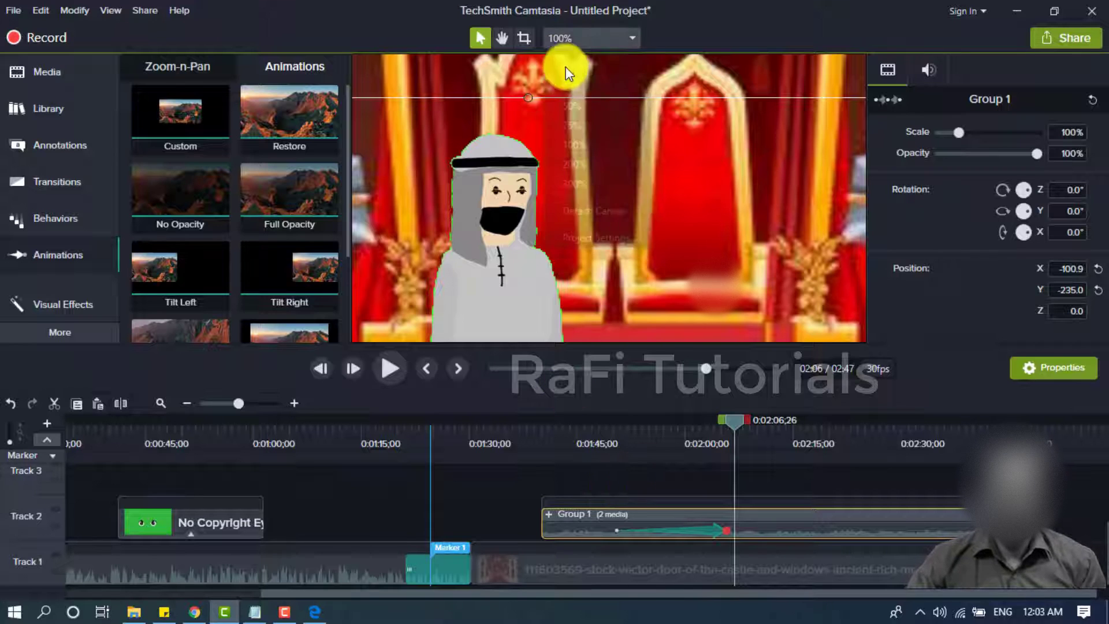
click(568, 104)
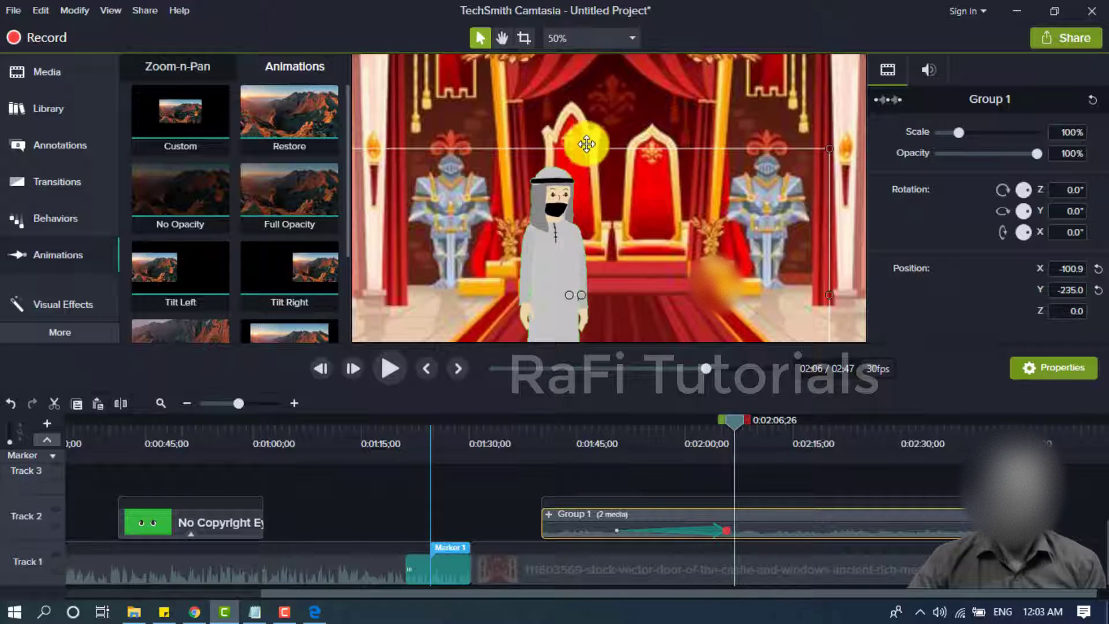
scroll(551, 136, down, 1)
drag(738, 431, 634, 488)
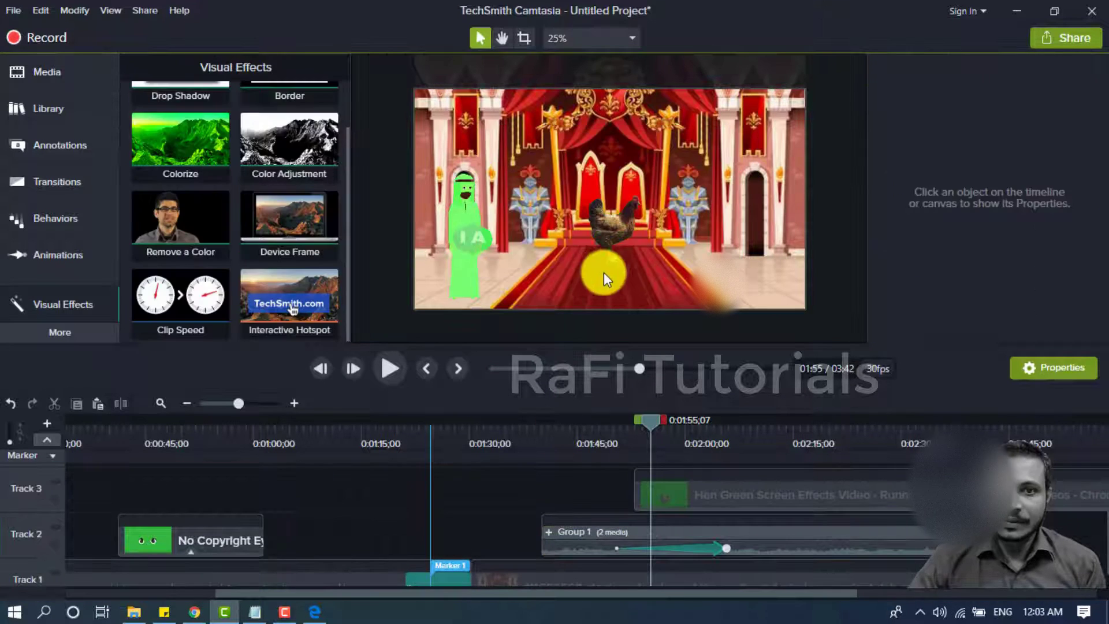
Move the hen down onto the red carpet at X -156.0, Y -262.1 and preview the scene around 1:55
drag(604, 279, 577, 287)
click(387, 373)
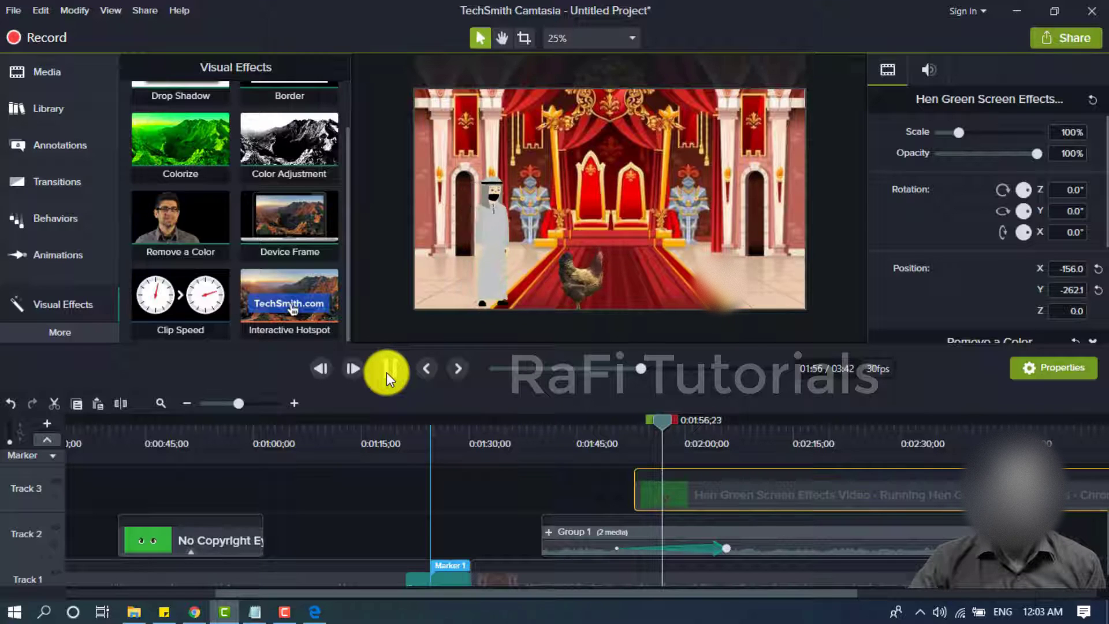
click(660, 501)
key(space)
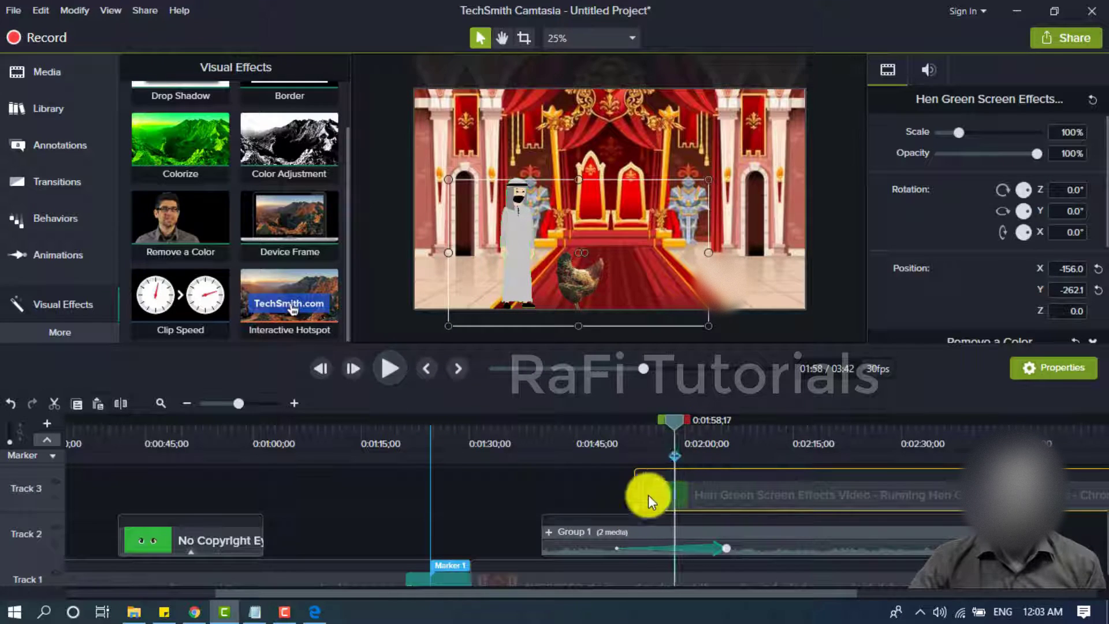
drag(667, 428, 635, 449)
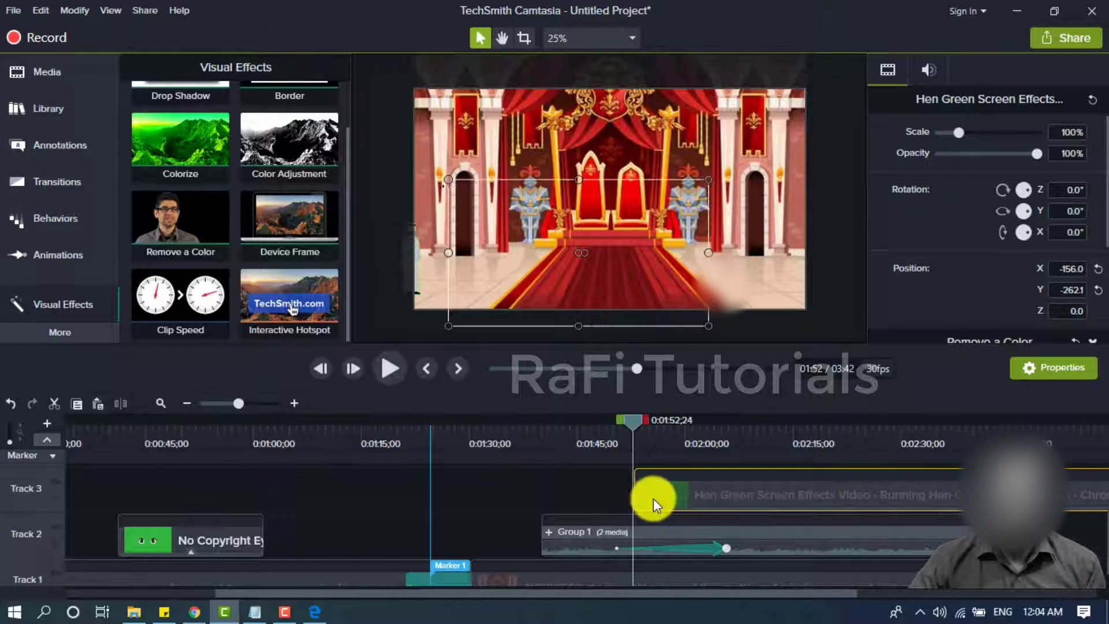
Start the hen clip on Track 3 at about 1:48 and add a Custom animation running from 1:49;25 to 2:10;16
mouse_move(640, 499)
mouse_down()
mouse_move(666, 523)
mouse_move(716, 501)
mouse_up()
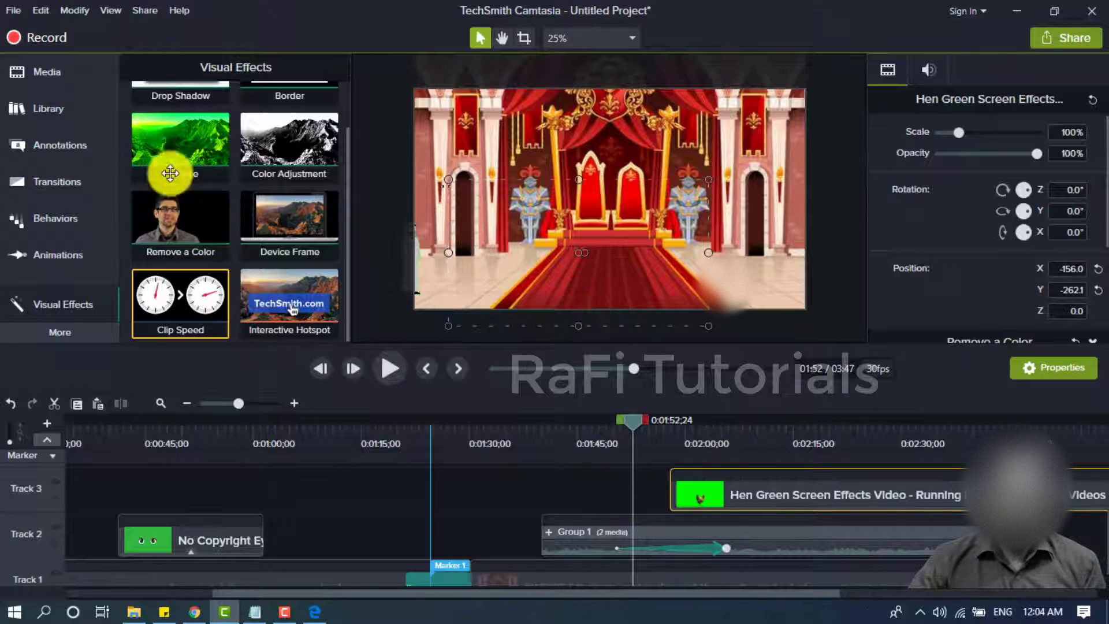
click(64, 253)
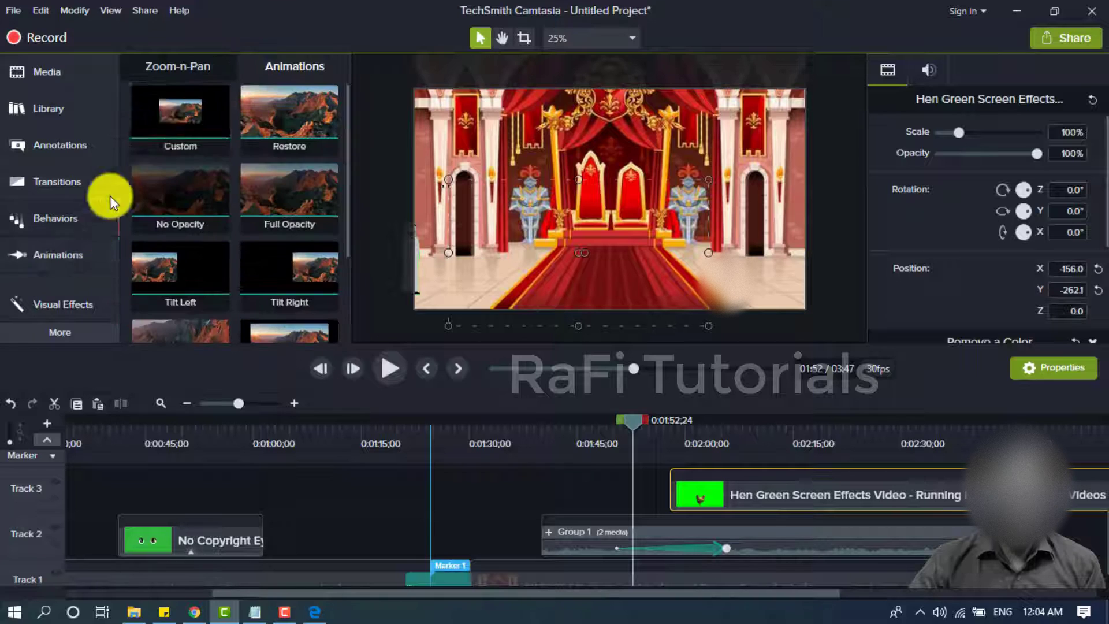
drag(160, 109, 736, 501)
drag(646, 489, 610, 491)
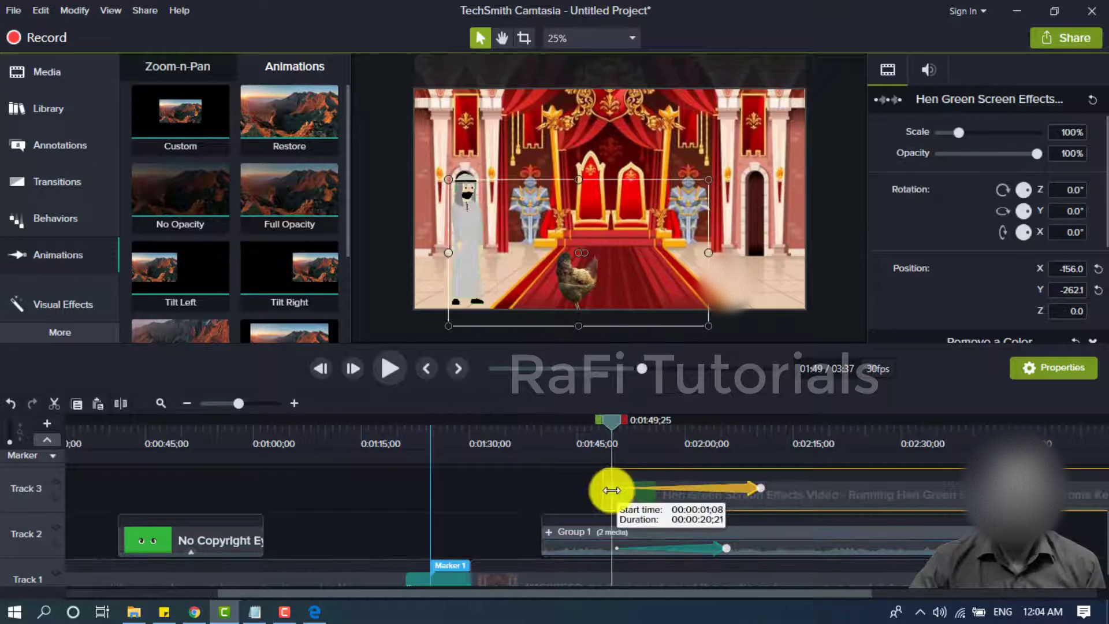
drag(743, 495, 761, 483)
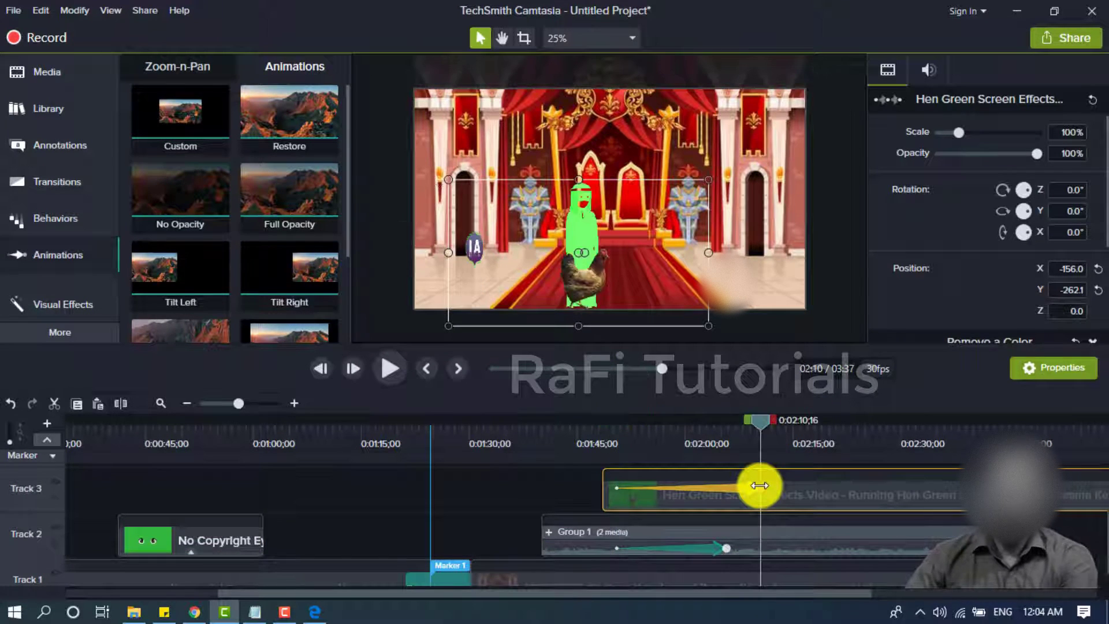
Move the hen horizontally across the scene, away from the avatar, for its animation's end, and preview the movement
key(Right)
key(Right)
key(Right)
key(Right)
key(Right)
key(Right)
key(Right)
key(Right)
key(Right)
key(Right)
key(Right)
key(Right)
key(Right)
key(Right)
key(Right)
key(Right)
key(Right)
key(Right)
key(Right)
key(Right)
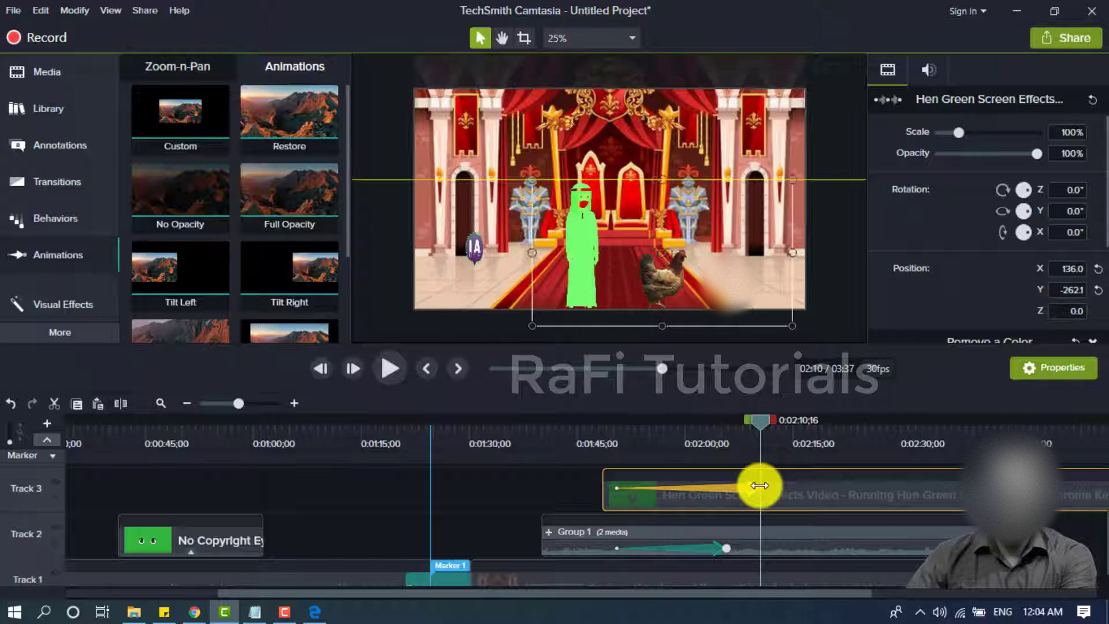
click(519, 516)
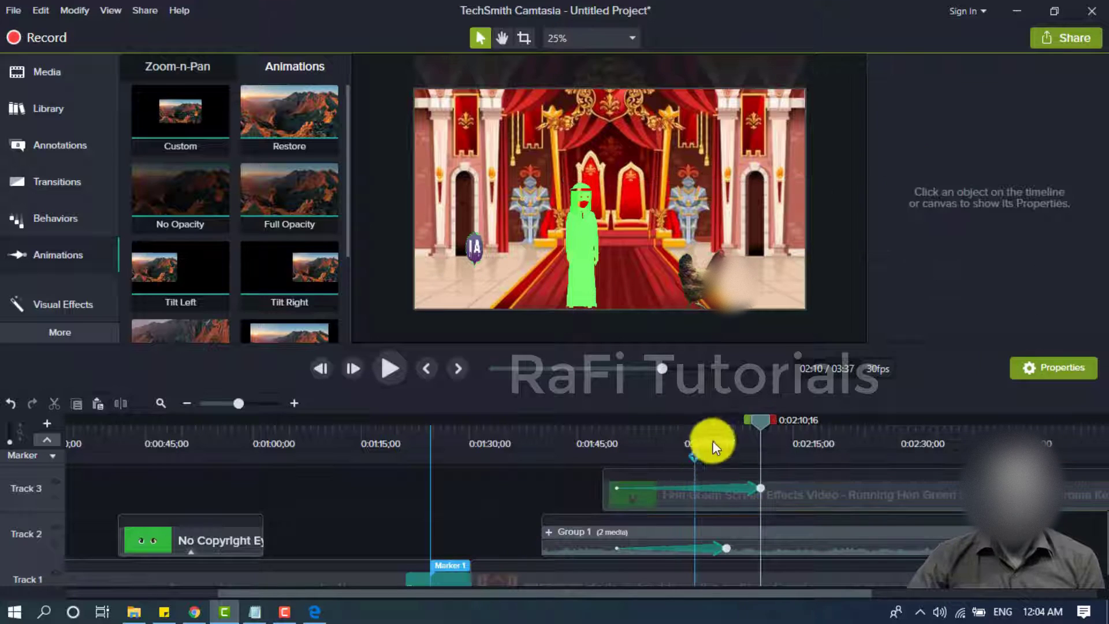
drag(643, 449, 674, 474)
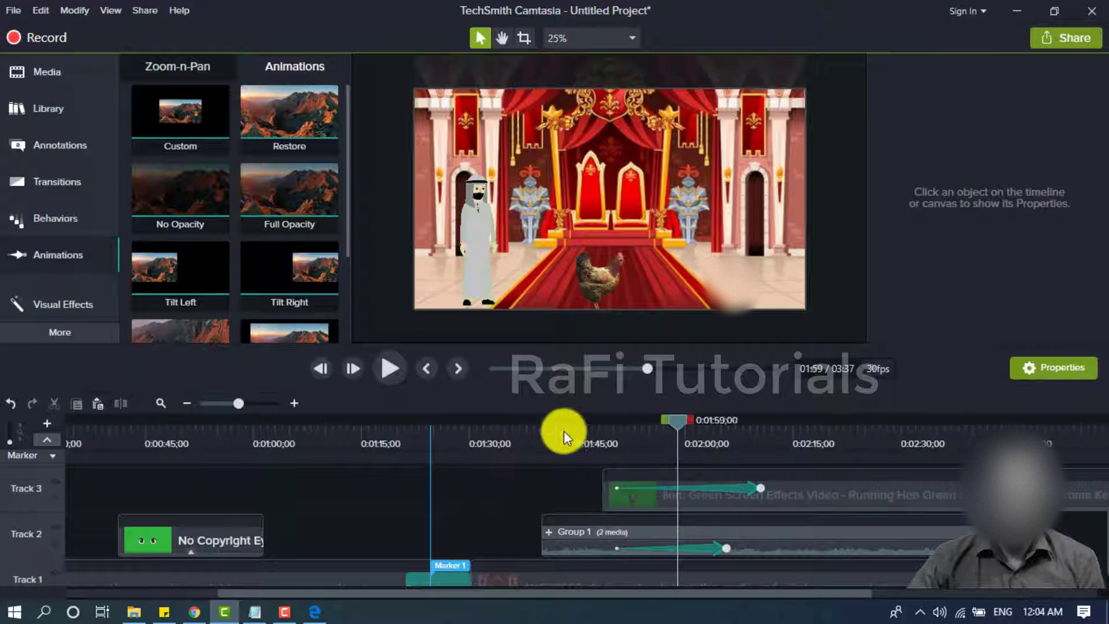
click(386, 371)
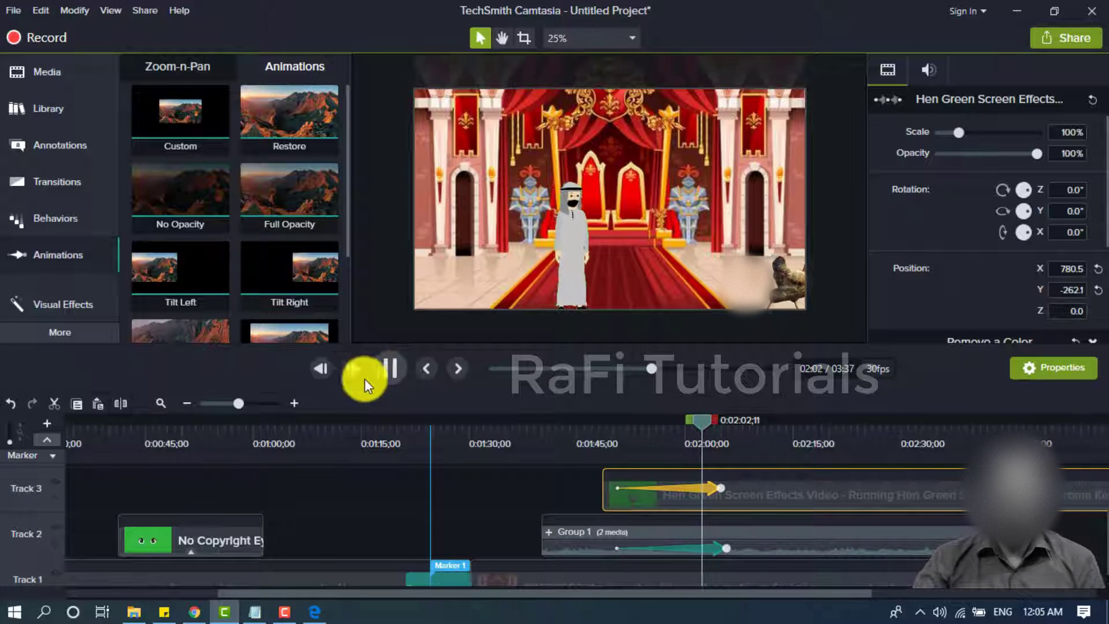
Switch to NOte.txt in Notepad and highlight item 11, about changing a video or picture background
click(255, 612)
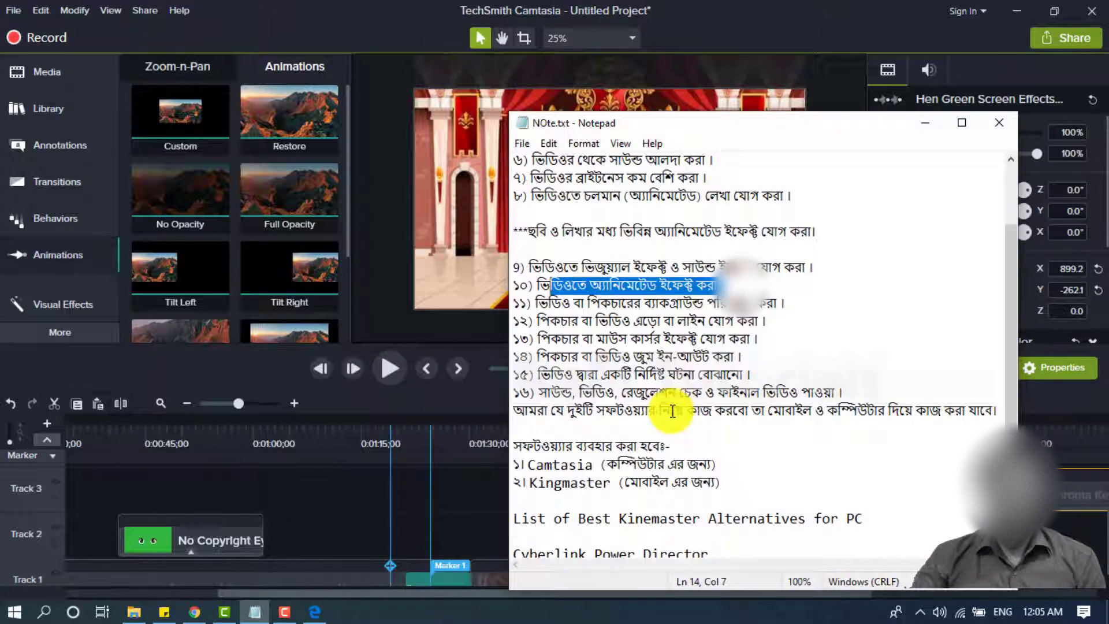
click(683, 303)
drag(779, 308, 560, 301)
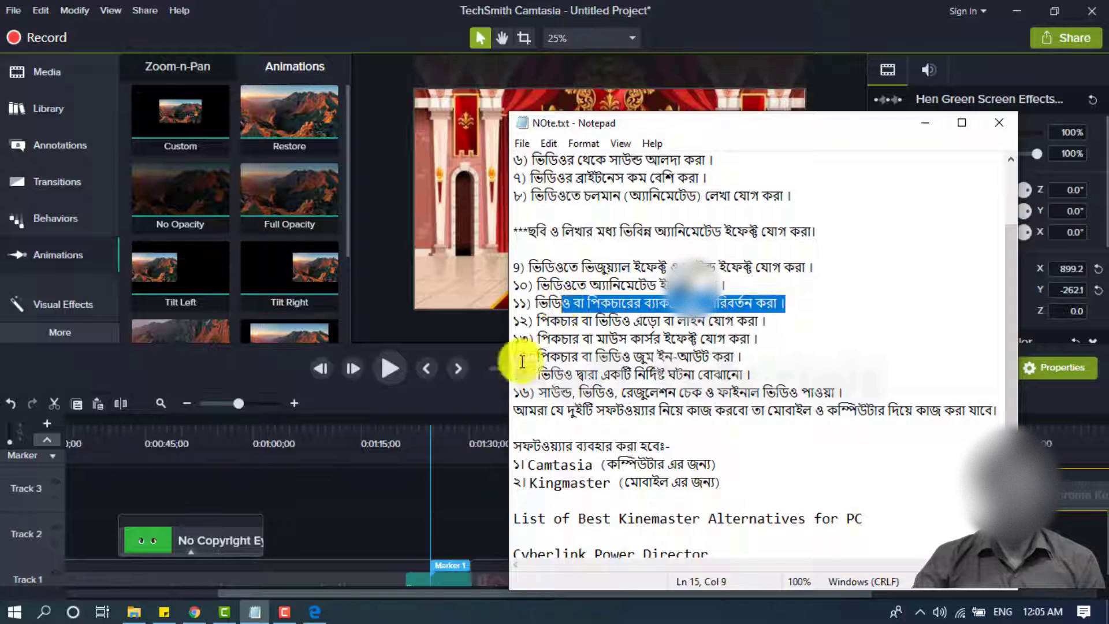
Return to Camtasia, place the King-cropped image on Track 4 from about 2:11, and set the playhead to 2:20;06
click(370, 538)
drag(317, 595, 682, 603)
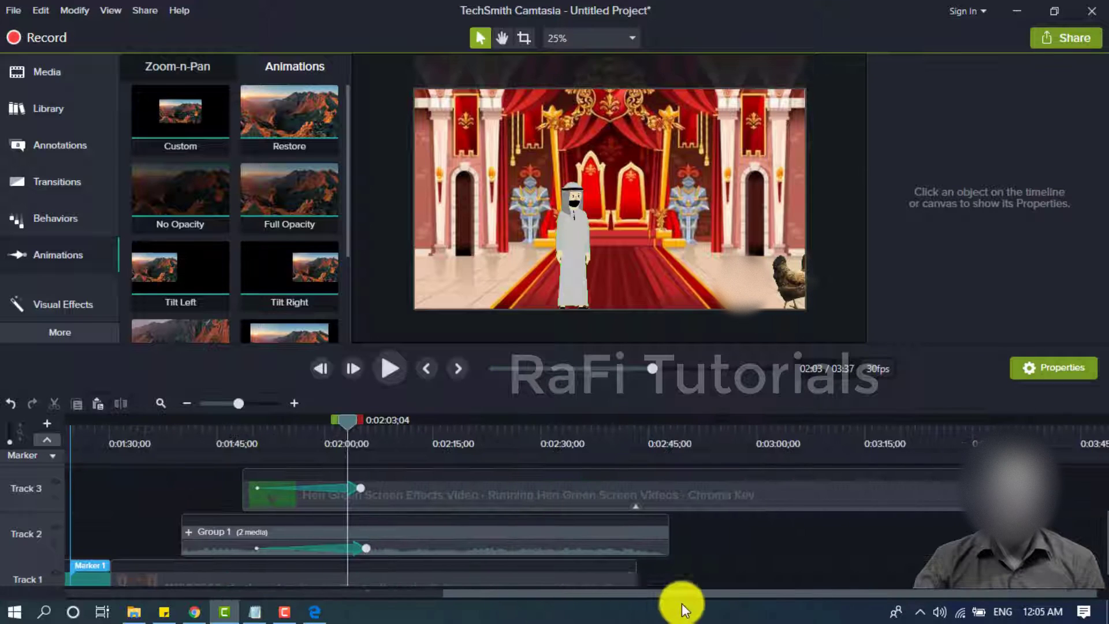
scroll(562, 585, up, 2)
click(54, 73)
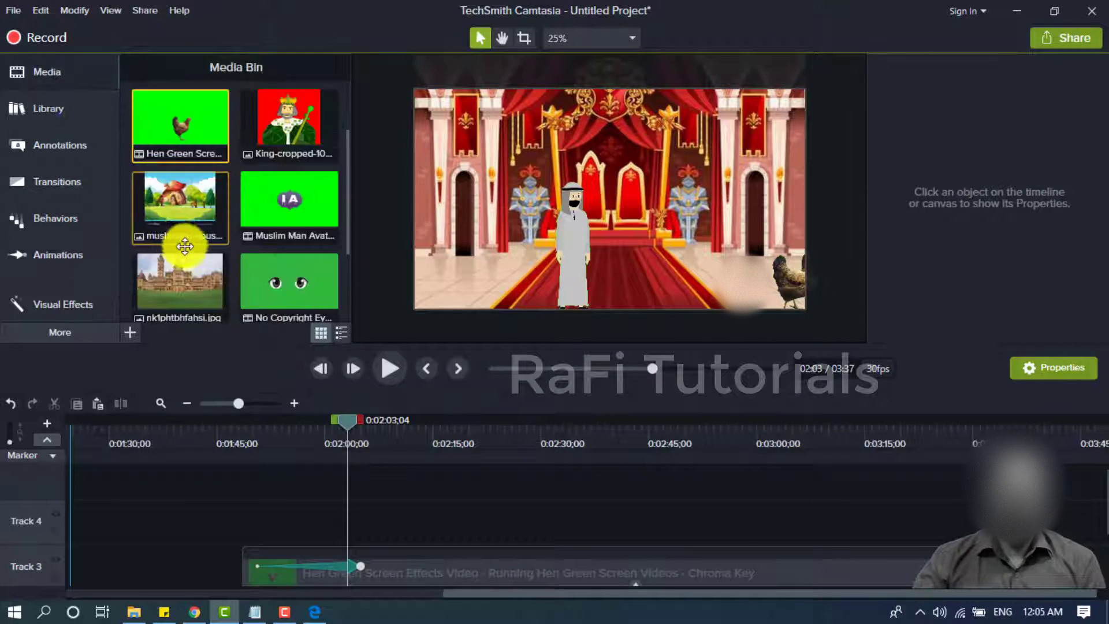
scroll(340, 264, down, 2)
scroll(240, 186, up, 5)
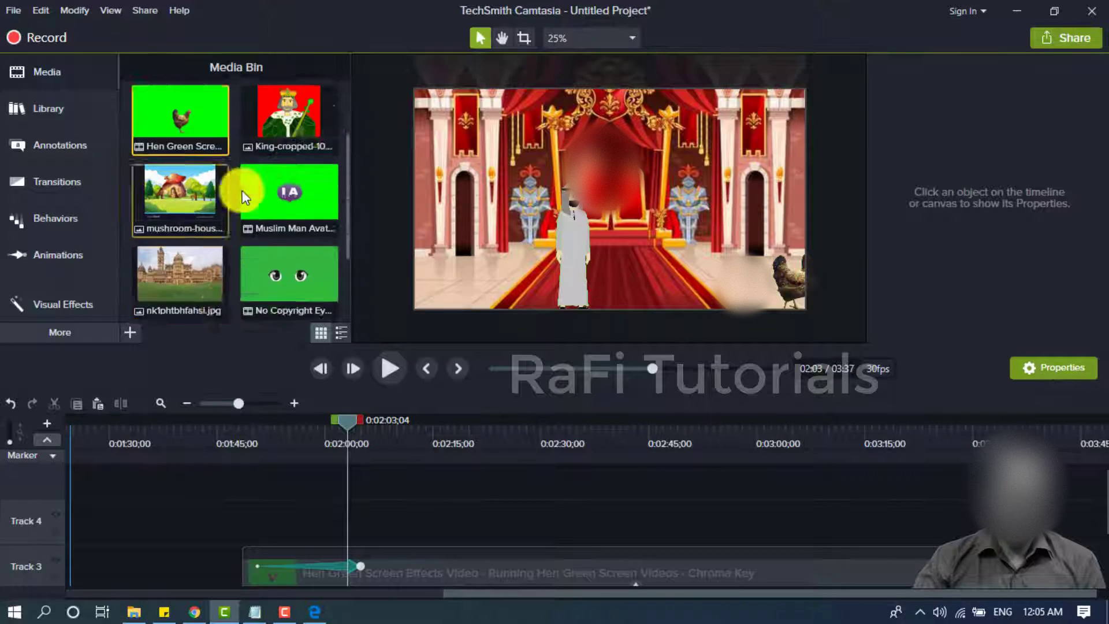
drag(309, 212, 746, 527)
click(464, 449)
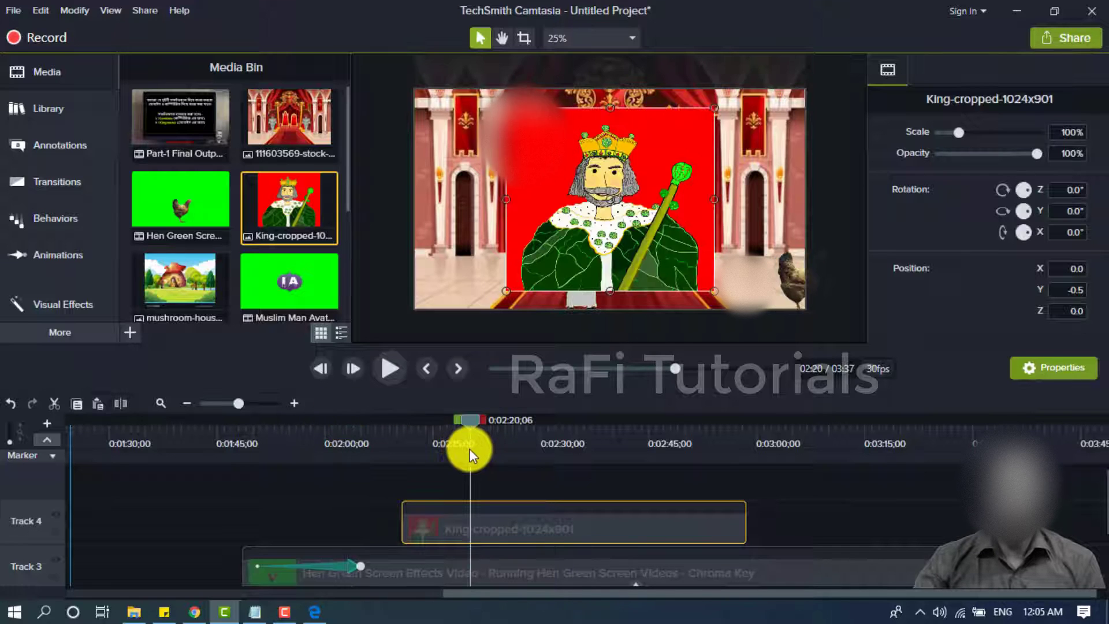
Align the king image with the scene's upper-left corner and enlarge it to 184.8% scale, ending at X -14.0, Y -292.4
mouse_move(691, 250)
mouse_down()
mouse_move(545, 203)
mouse_move(582, 223)
mouse_up()
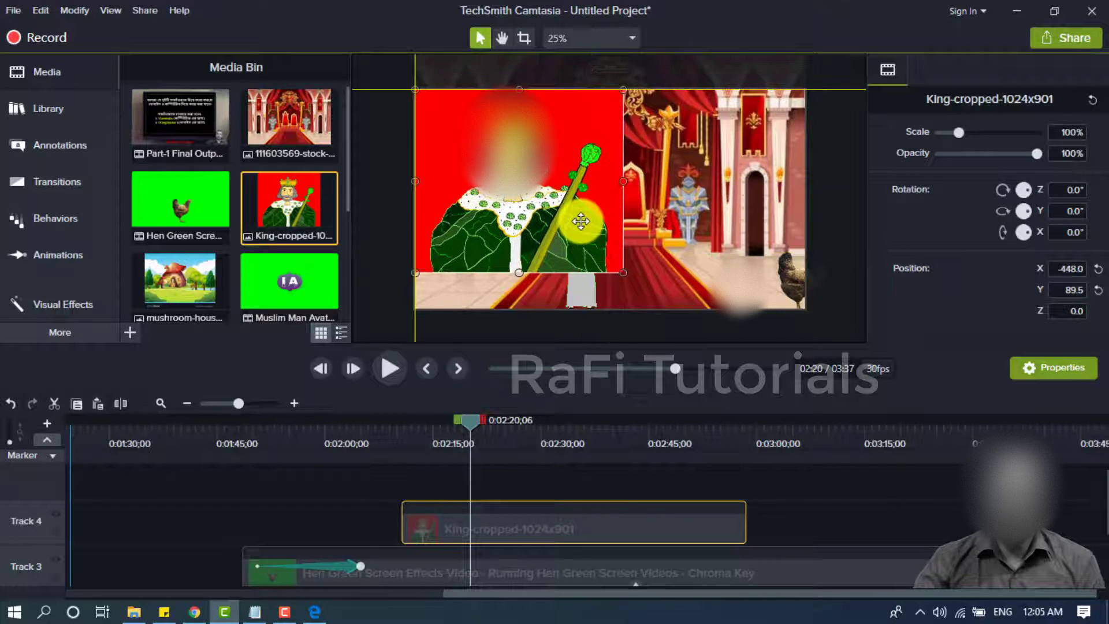
drag(624, 274, 806, 317)
scroll(670, 242, down, 1)
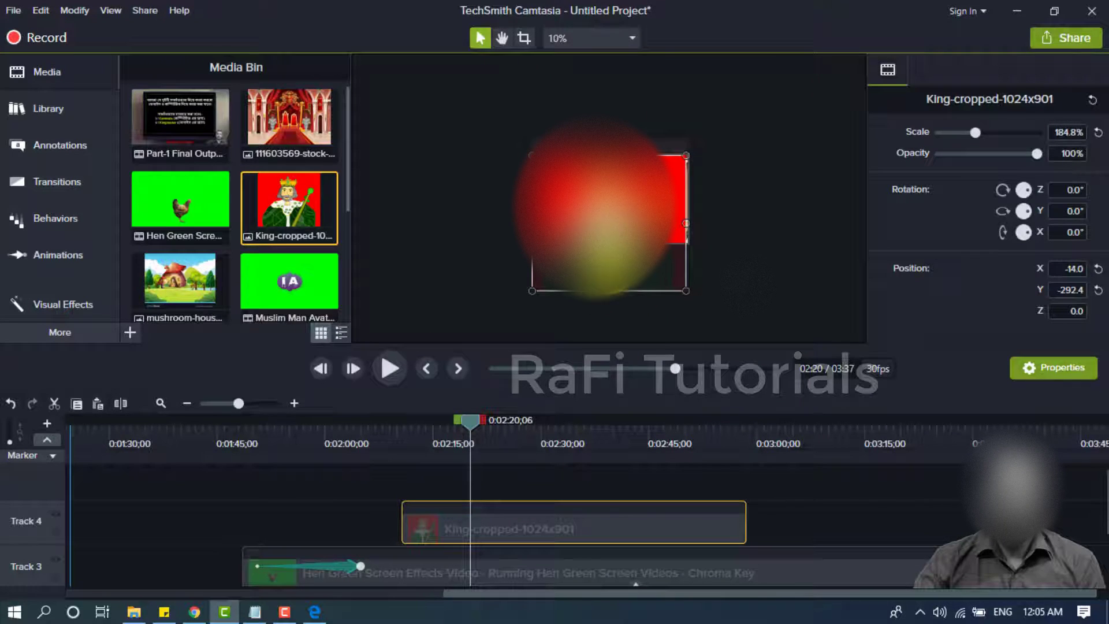
Apply the Remove a Color effect to the king image on Track 4 and sample its red background as the color
click(604, 40)
click(598, 63)
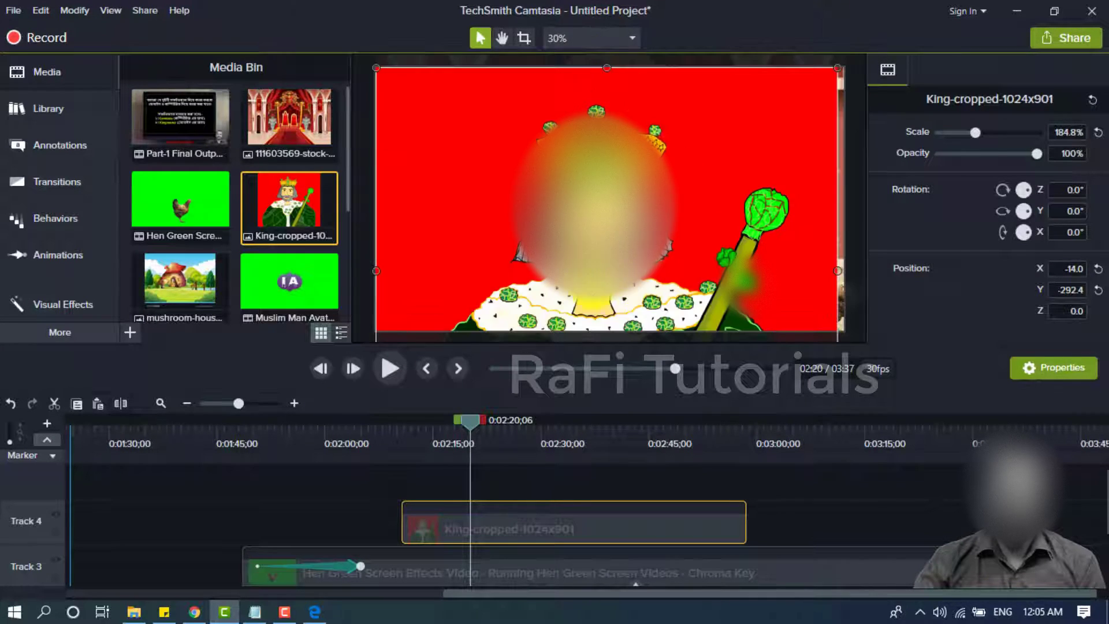
click(52, 303)
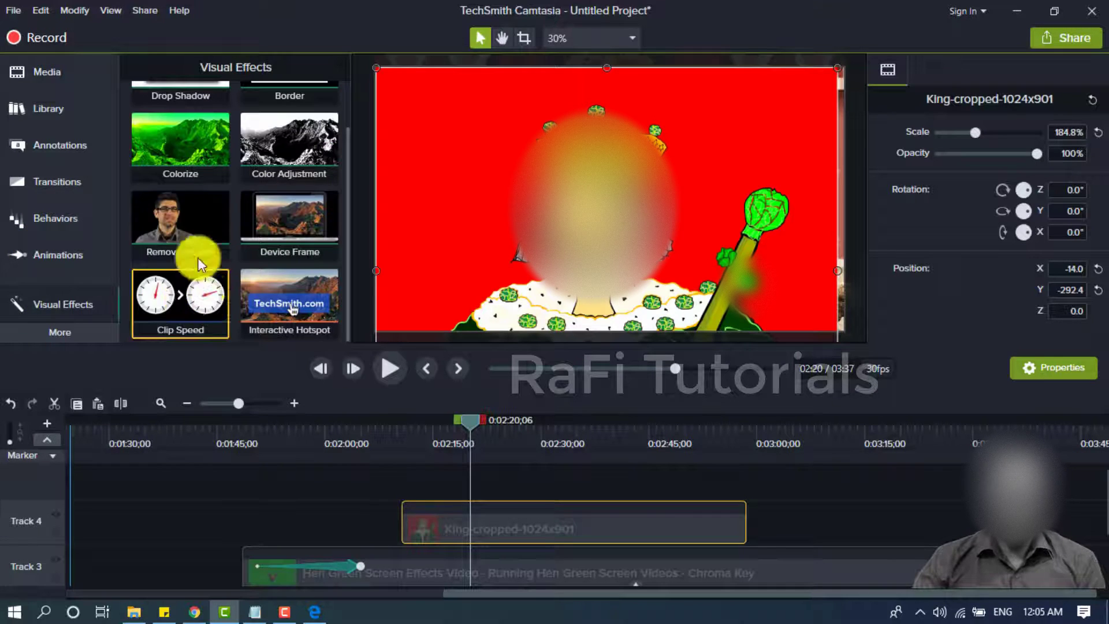
drag(191, 231, 434, 515)
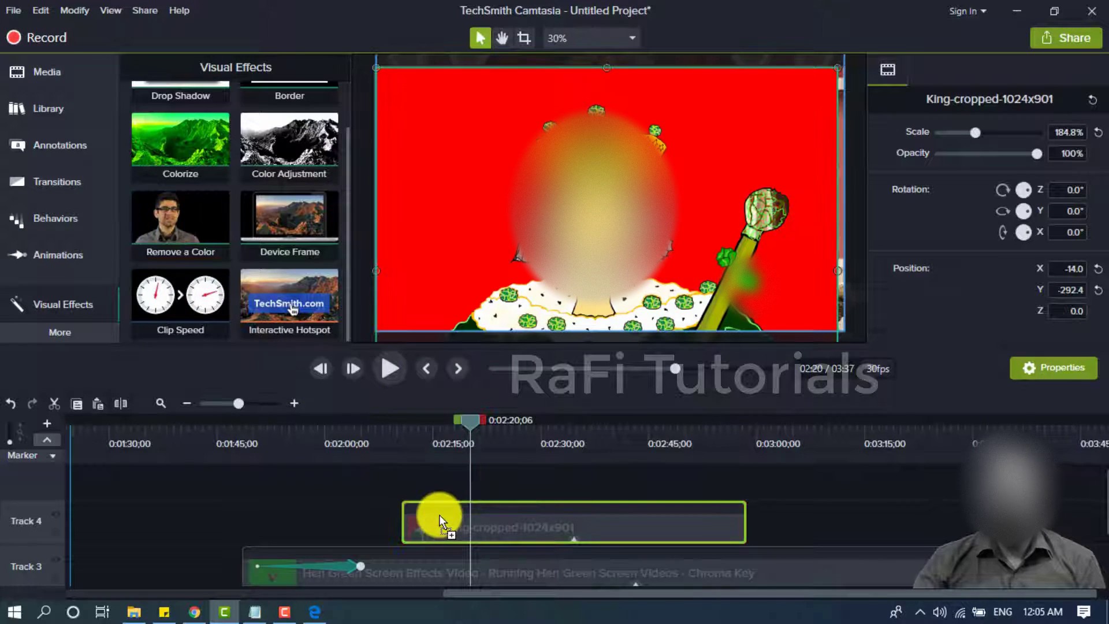
click(1080, 214)
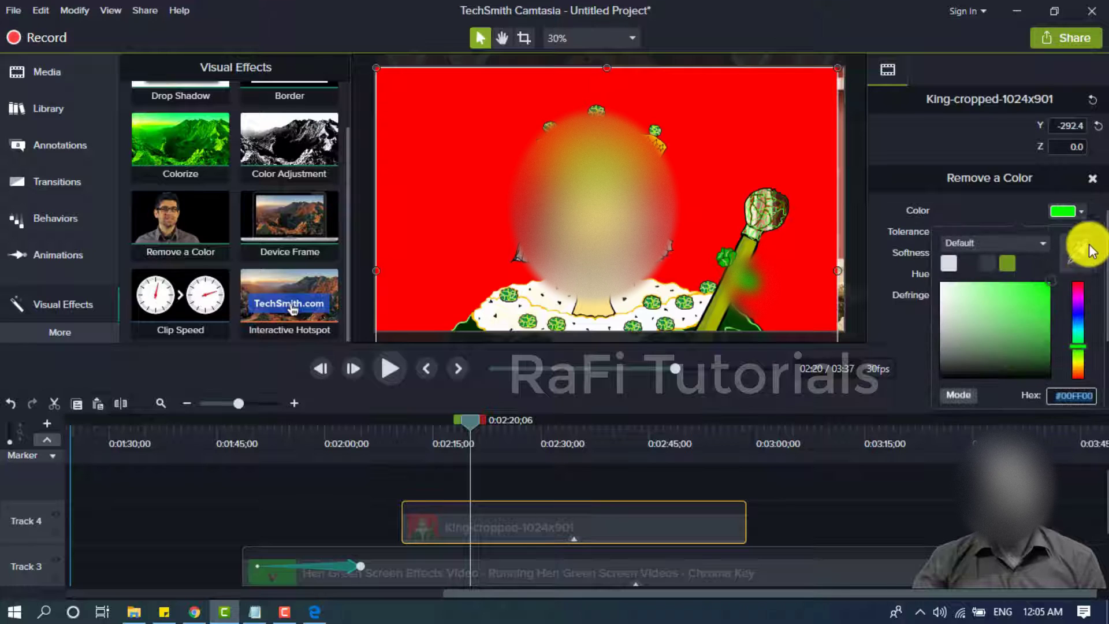
click(1085, 253)
click(757, 99)
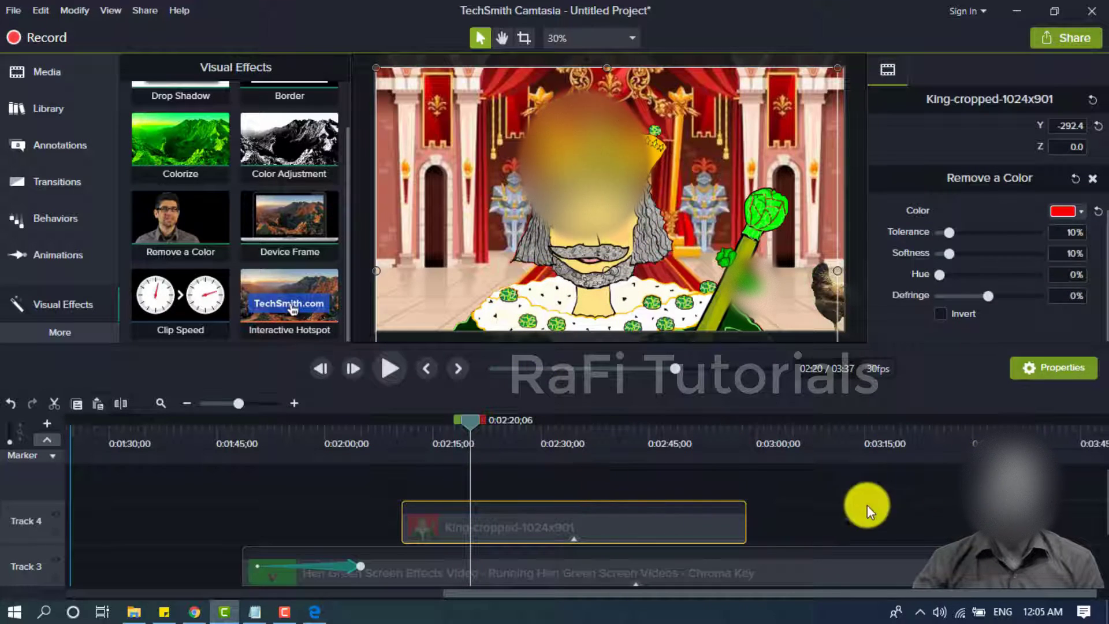
Delete the king image from Track 4
click(837, 517)
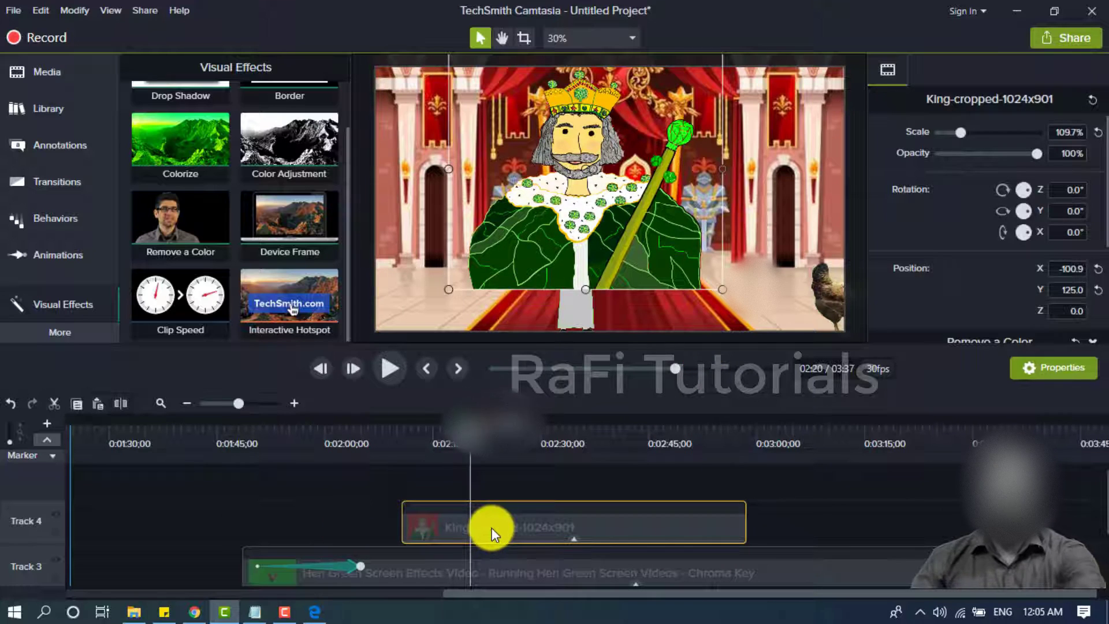
key(Delete)
Remove the hen clip's Remove a Color effect and move the green-screen hen over the avatar, at X -218.0, Y 0.0
click(484, 571)
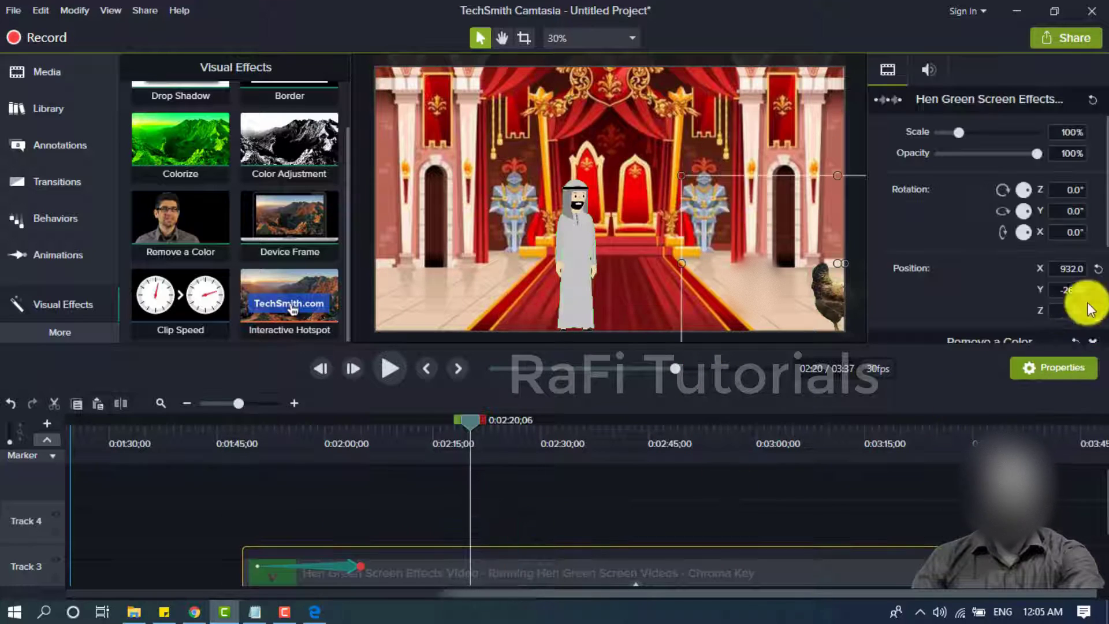
scroll(1101, 324, down, 2)
click(1094, 265)
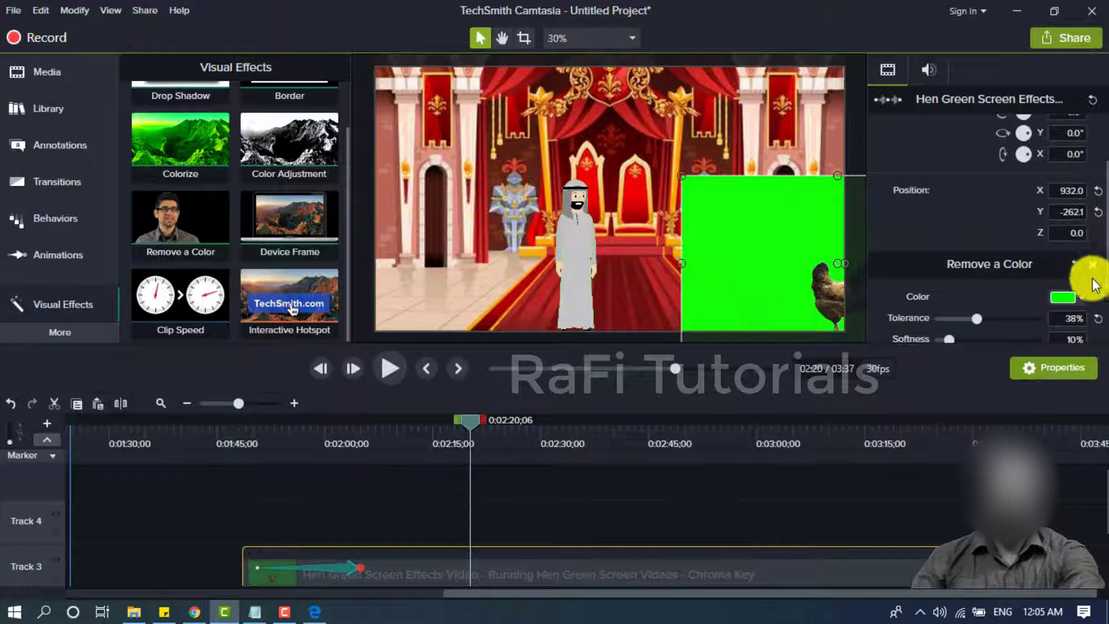
drag(760, 274, 565, 236)
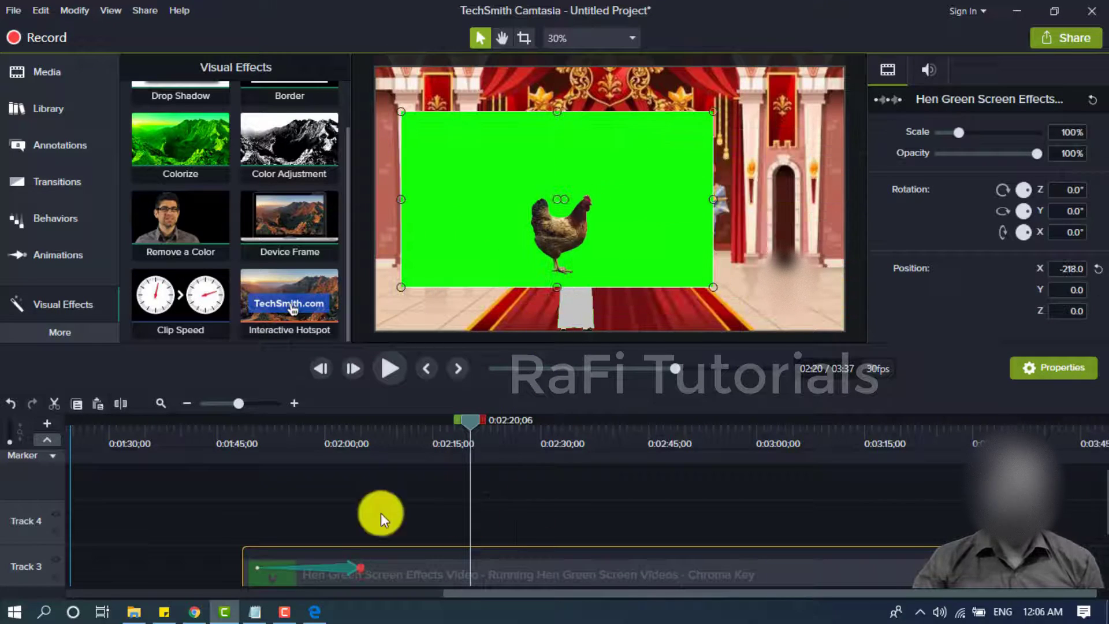
Apply Remove a Color to the hen clip again, keeping green as the color, with Tolerance 45% and Softness 35%
drag(181, 227, 501, 566)
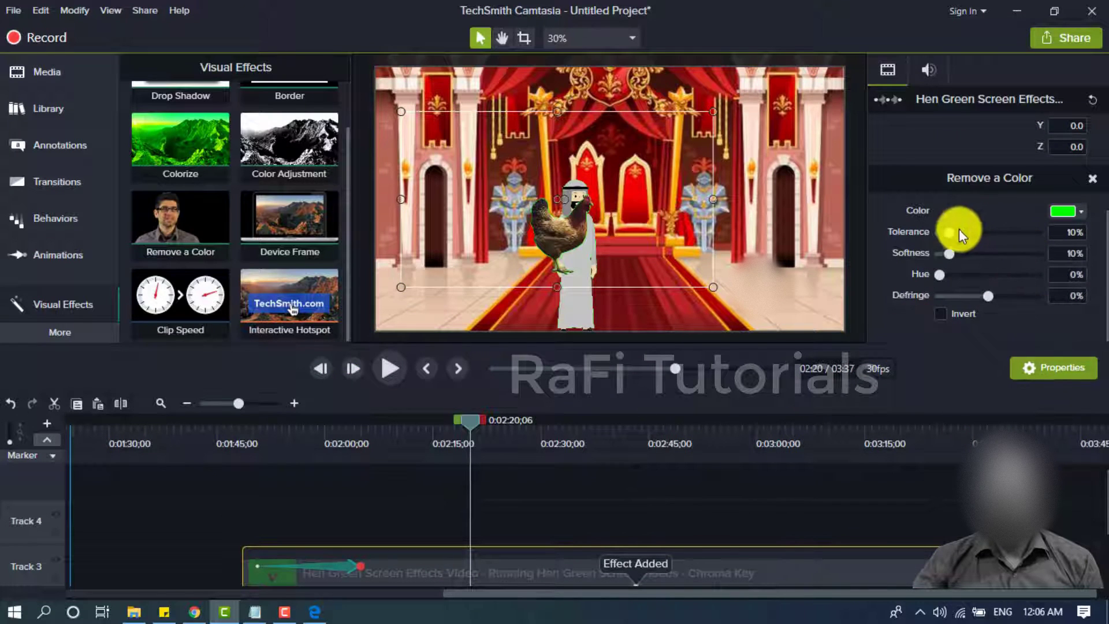
drag(952, 229, 973, 253)
scroll(606, 245, up, 5)
drag(967, 232, 983, 233)
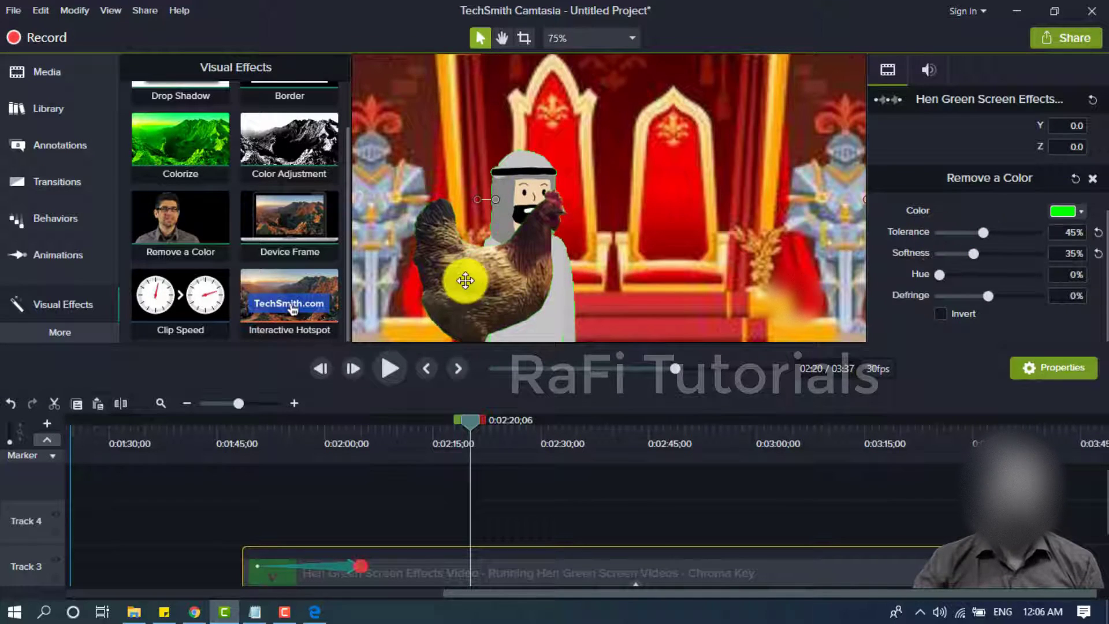
scroll(463, 280, down, 2)
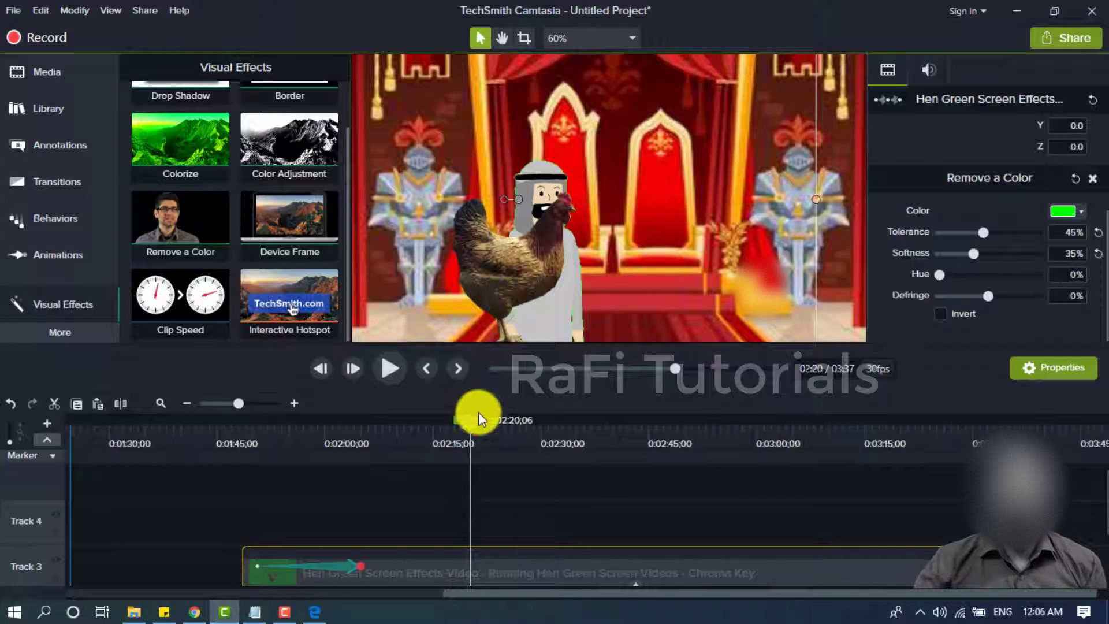
Preview the keyed hen over the throne room from 2:33;09
click(567, 443)
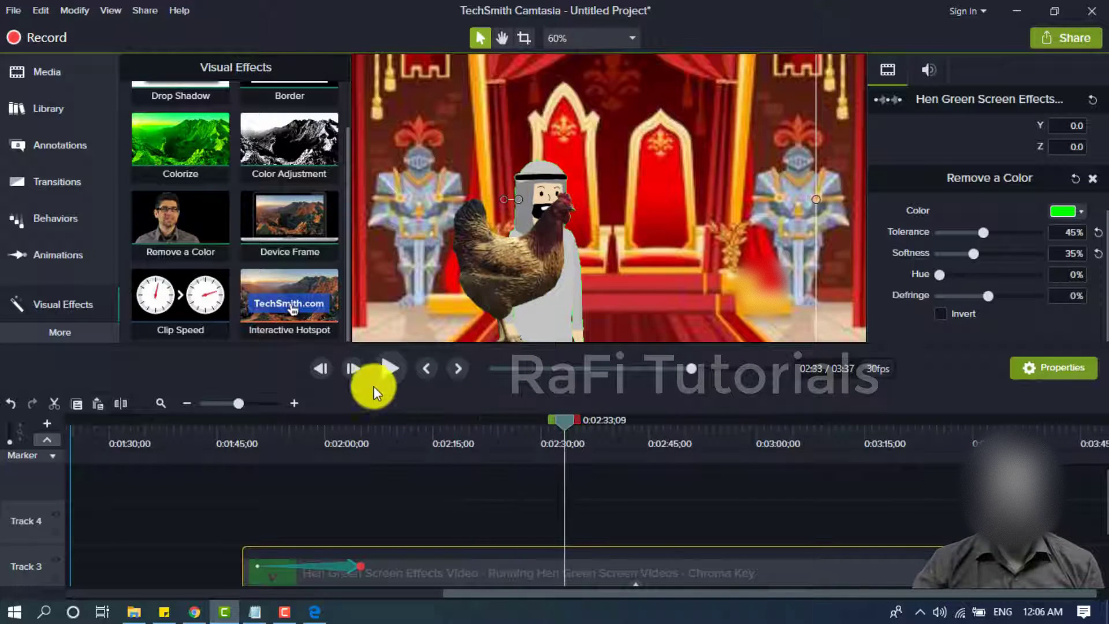
click(387, 369)
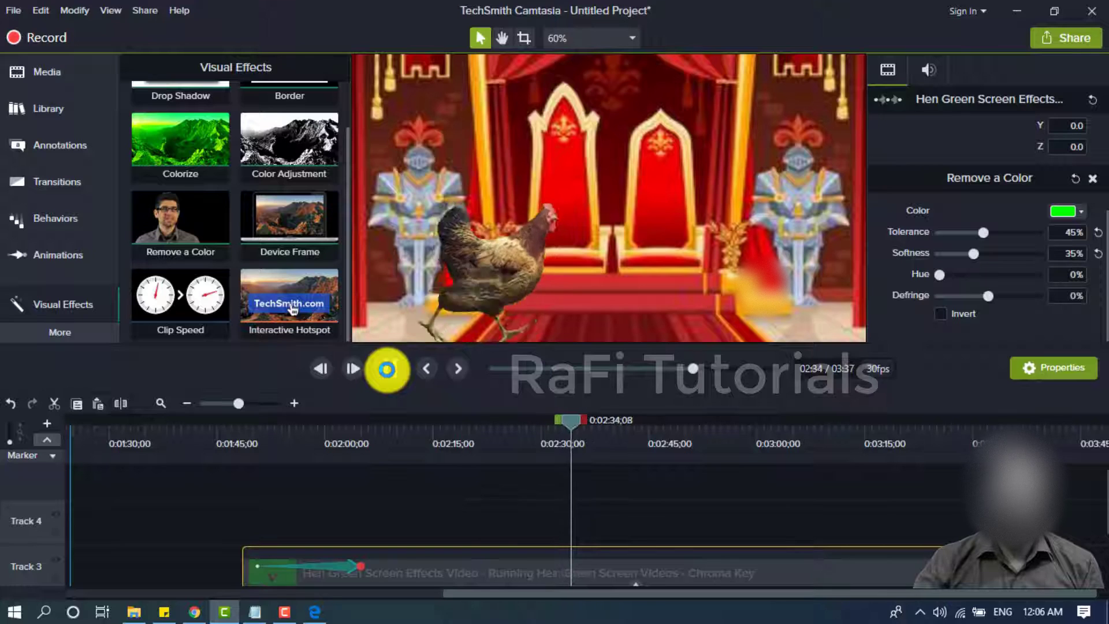
click(387, 370)
click(191, 253)
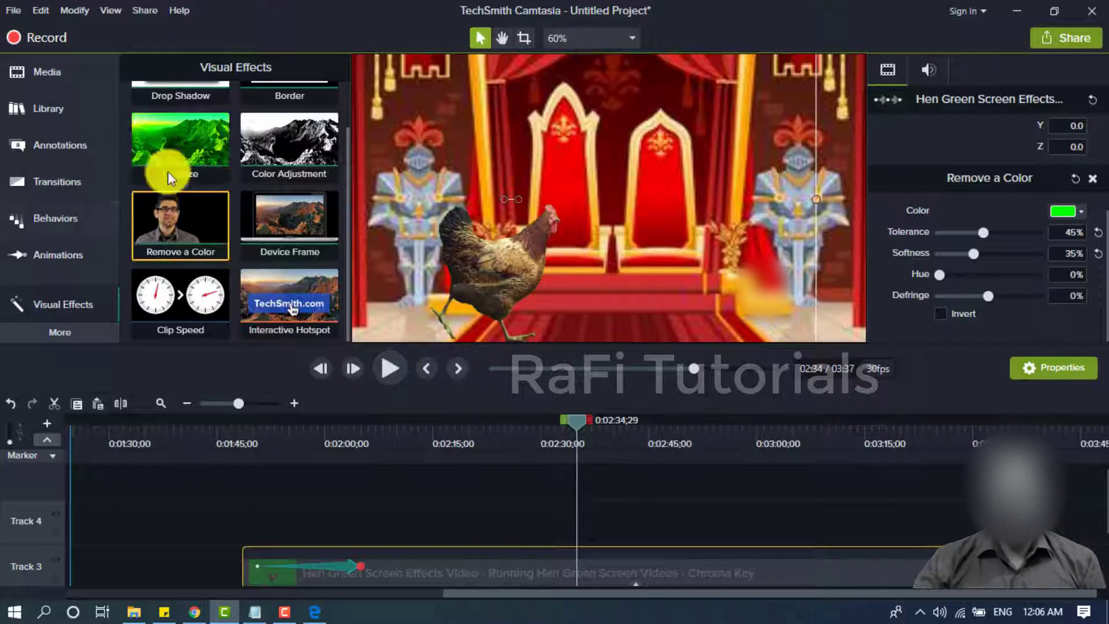
click(37, 81)
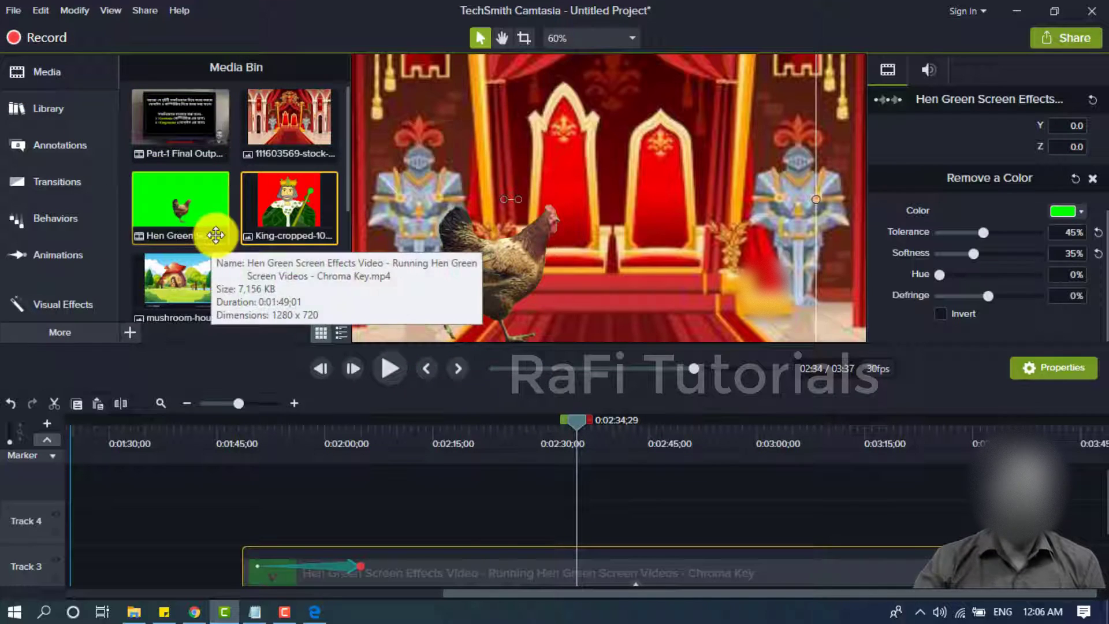
scroll(191, 277, down, 3)
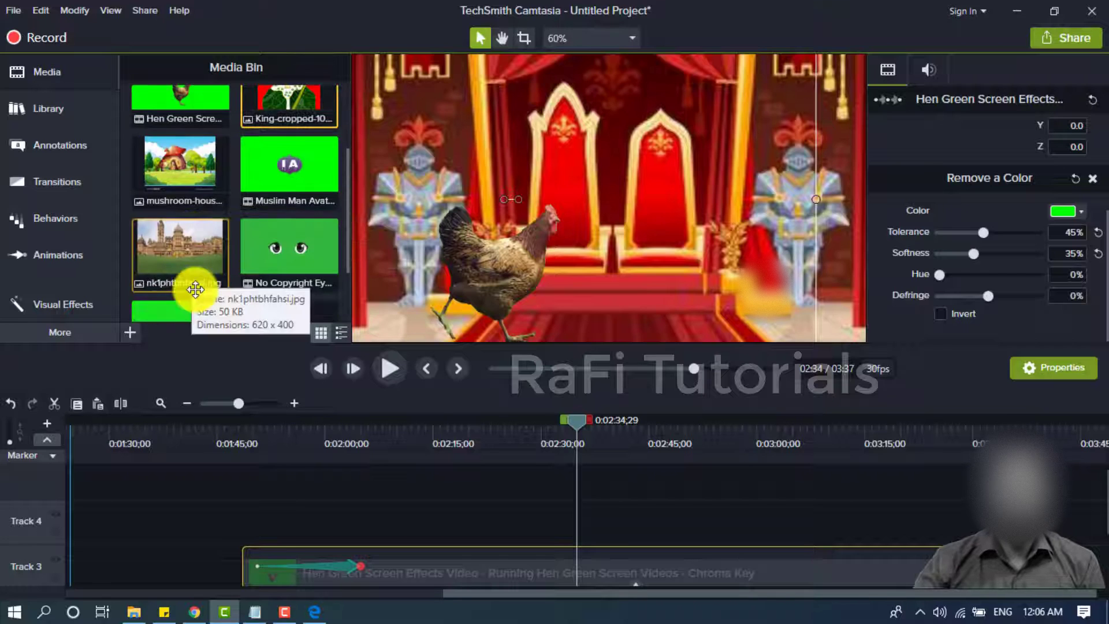
drag(195, 289, 287, 585)
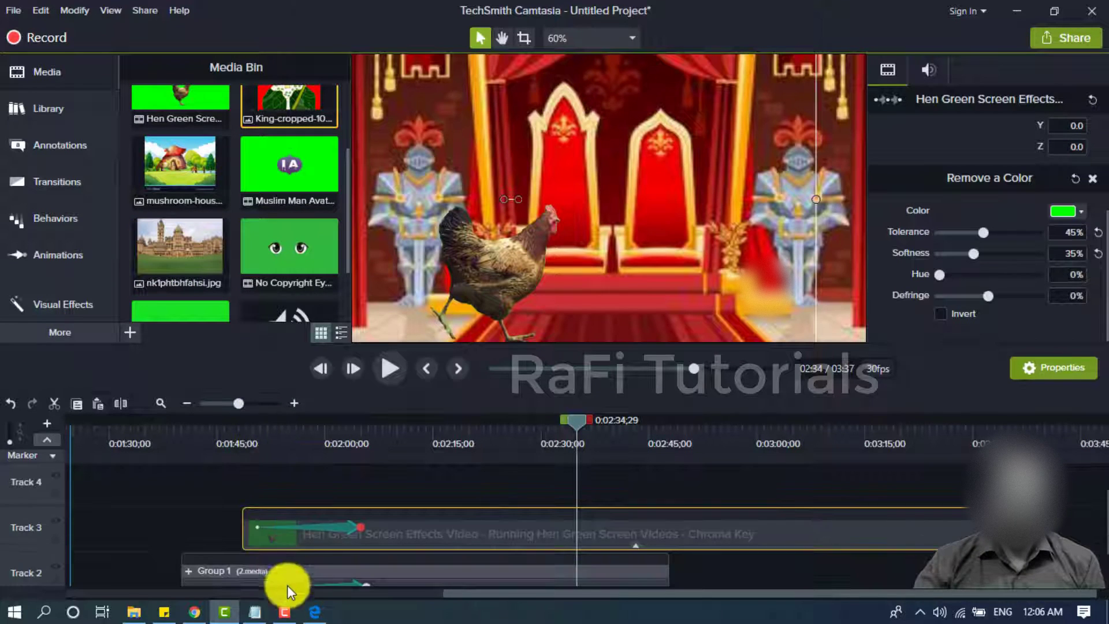
Switch to NOte.txt in Notepad to review item 12, about adding an arrow or line, and return to Camtasia
click(264, 614)
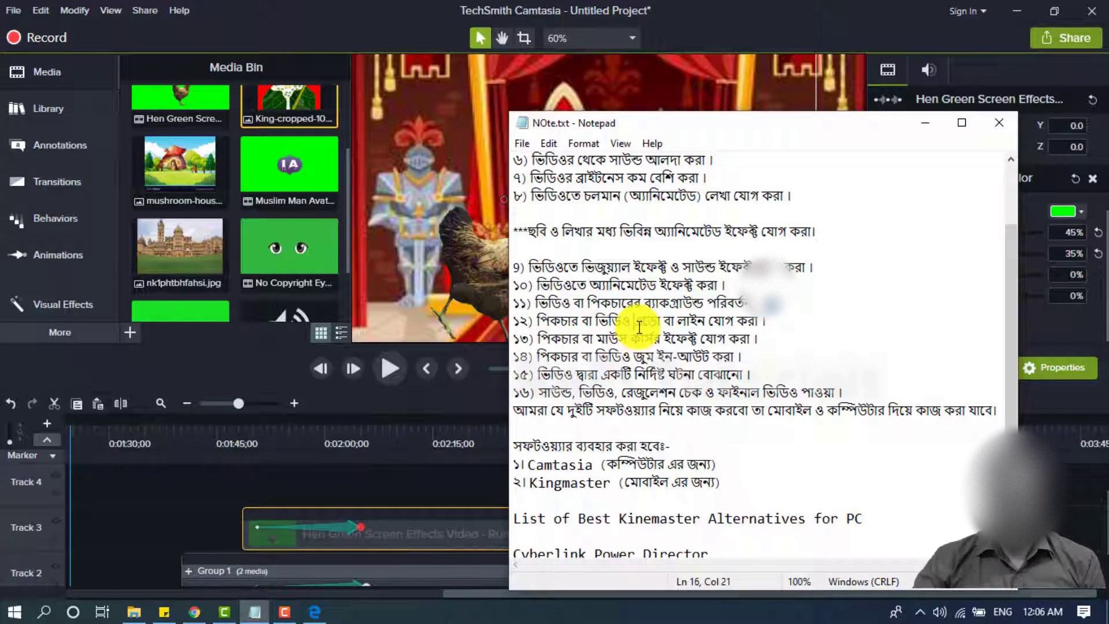
drag(600, 327, 750, 329)
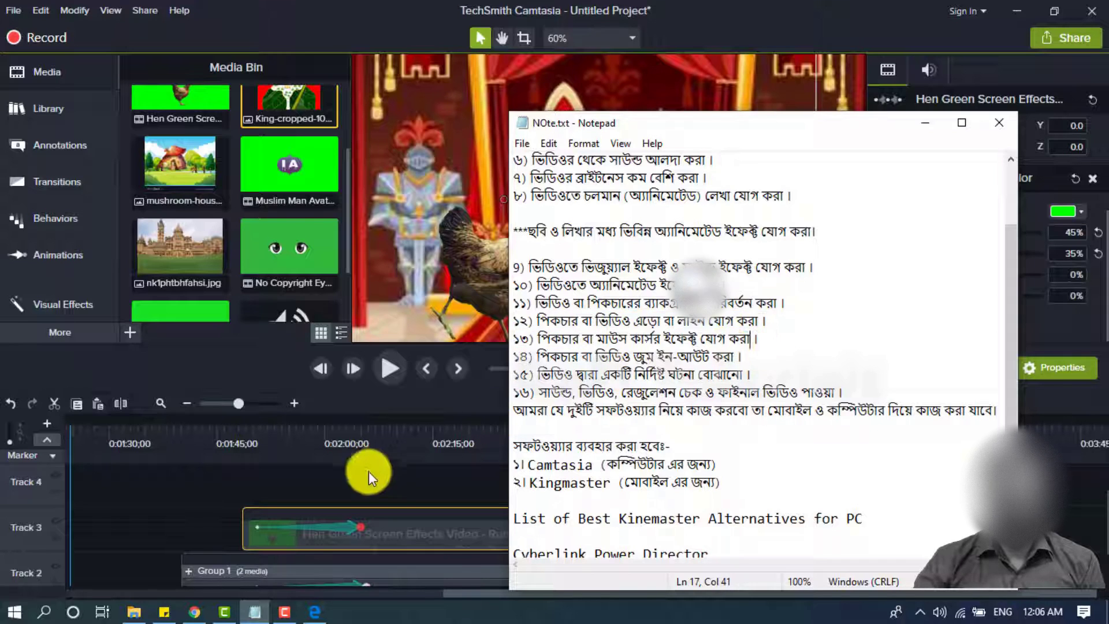
click(366, 477)
click(380, 484)
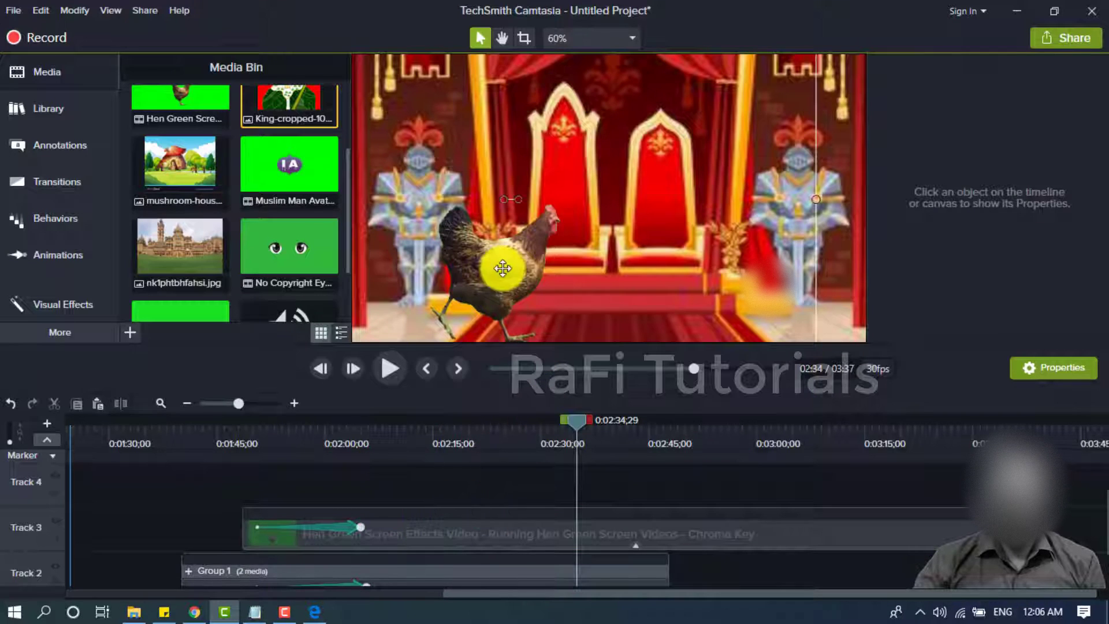
Move the hen in front of the thrones to X -29.7, Y 68.3, and look through the annotation categories up to Sketch Motion
drag(502, 268, 595, 193)
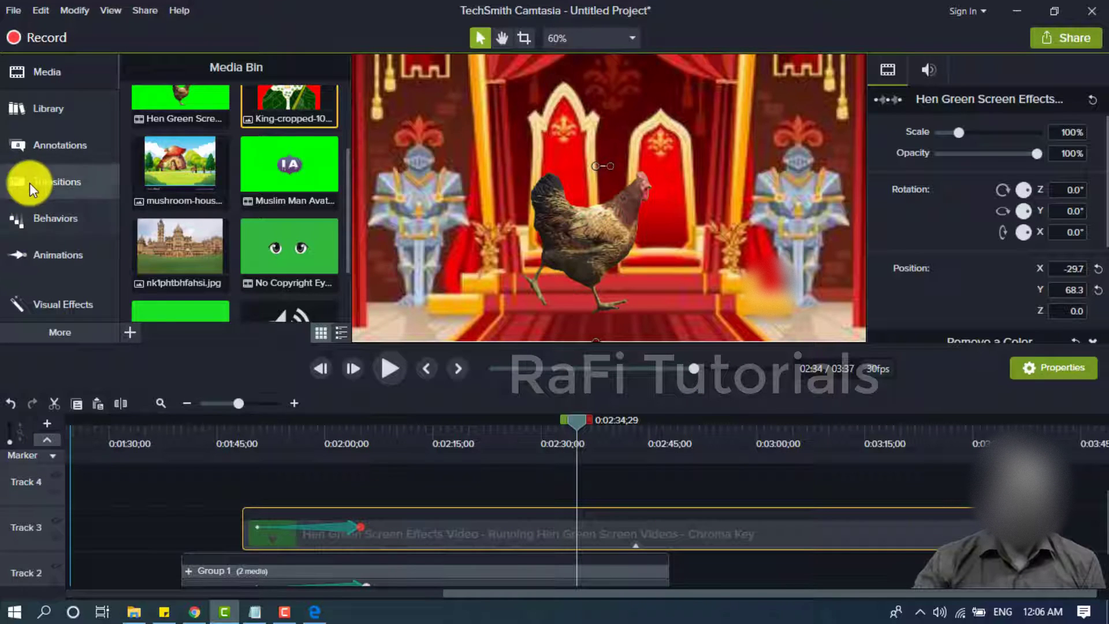
click(41, 145)
click(174, 71)
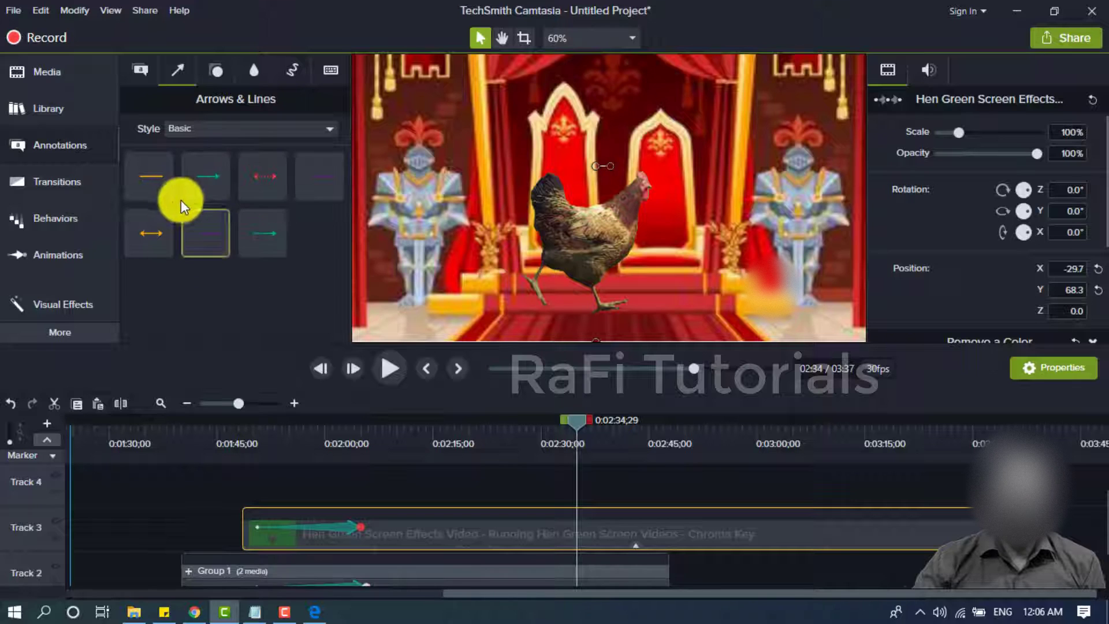
click(213, 72)
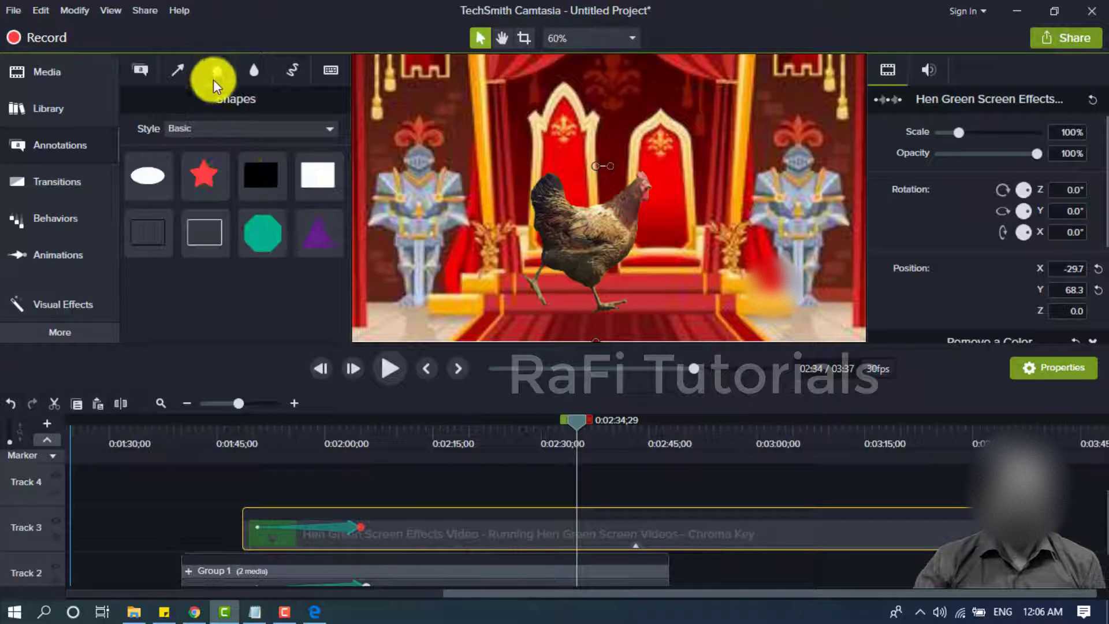
click(254, 67)
click(292, 68)
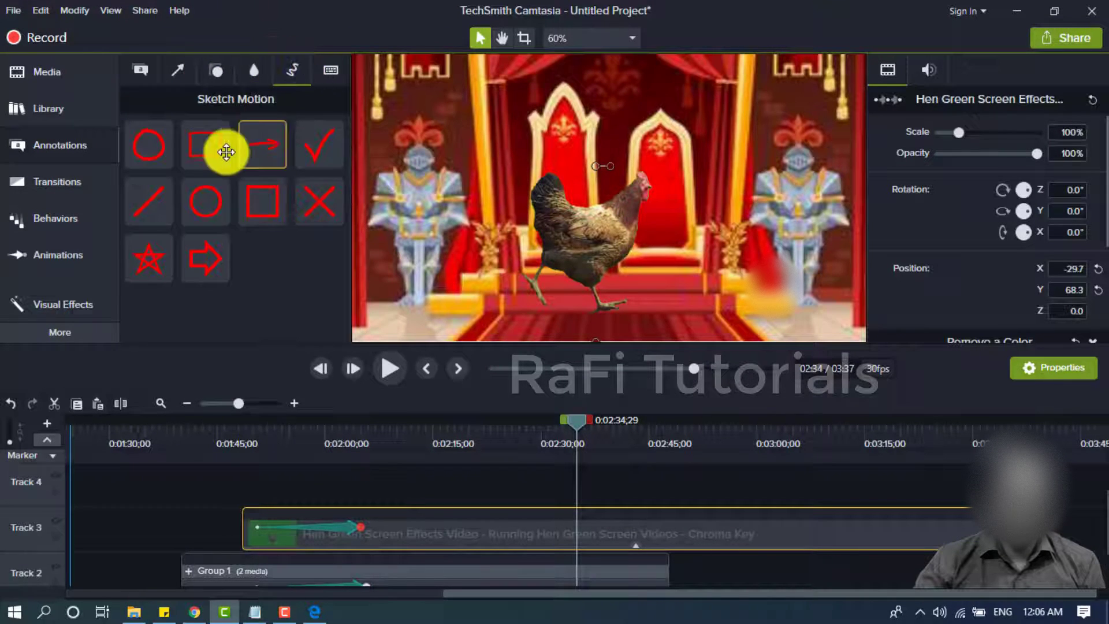
Add a Sketch Motion circle to Track 4 around 2:30 and position it around the hen
mouse_move(214, 200)
mouse_down()
mouse_move(495, 508)
mouse_move(539, 490)
mouse_move(528, 495)
mouse_move(608, 495)
mouse_up()
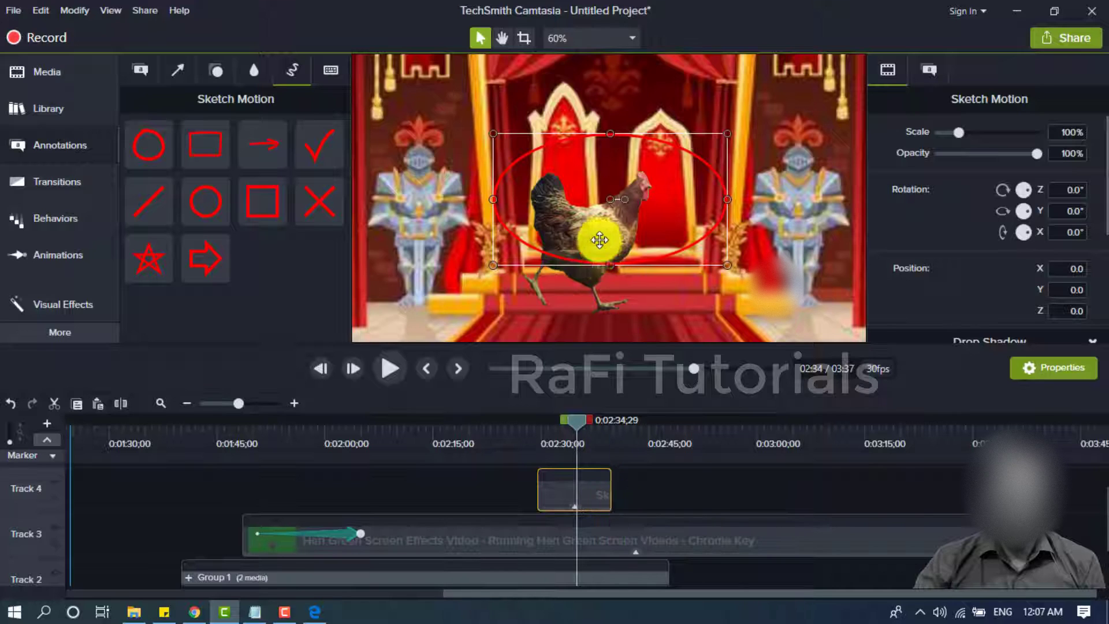
drag(594, 237, 579, 267)
click(258, 98)
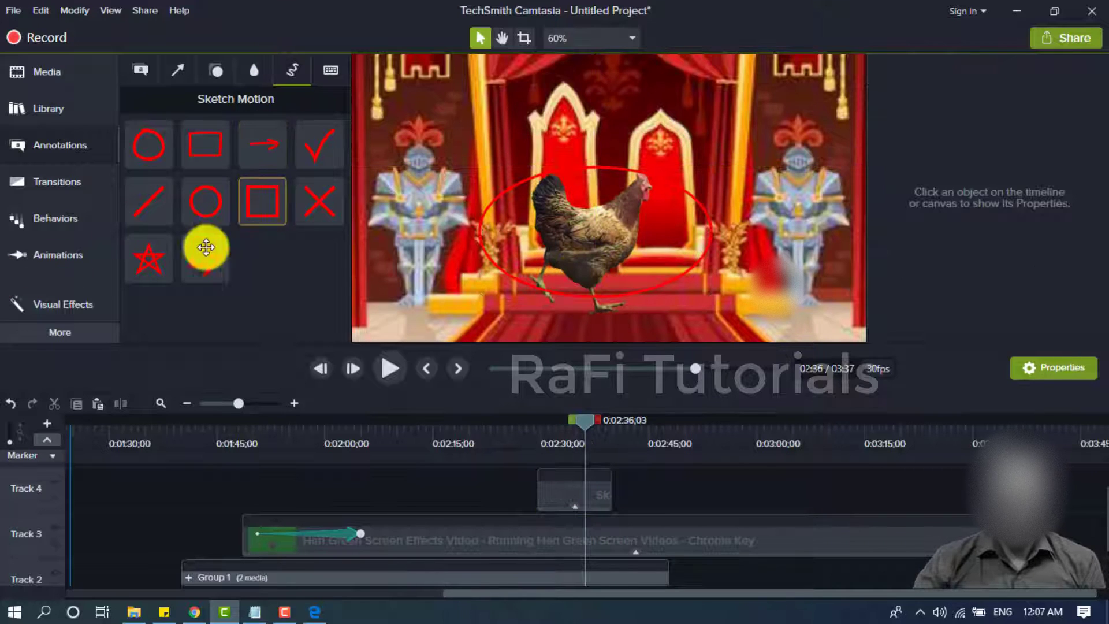
Add a Sketch Motion block arrow to Track 4 directly before the circle clip, and set the playhead to 2:33;03
mouse_move(205, 256)
mouse_down()
mouse_move(475, 511)
mouse_move(475, 498)
mouse_move(545, 488)
mouse_move(588, 442)
mouse_move(480, 436)
mouse_move(513, 438)
mouse_up()
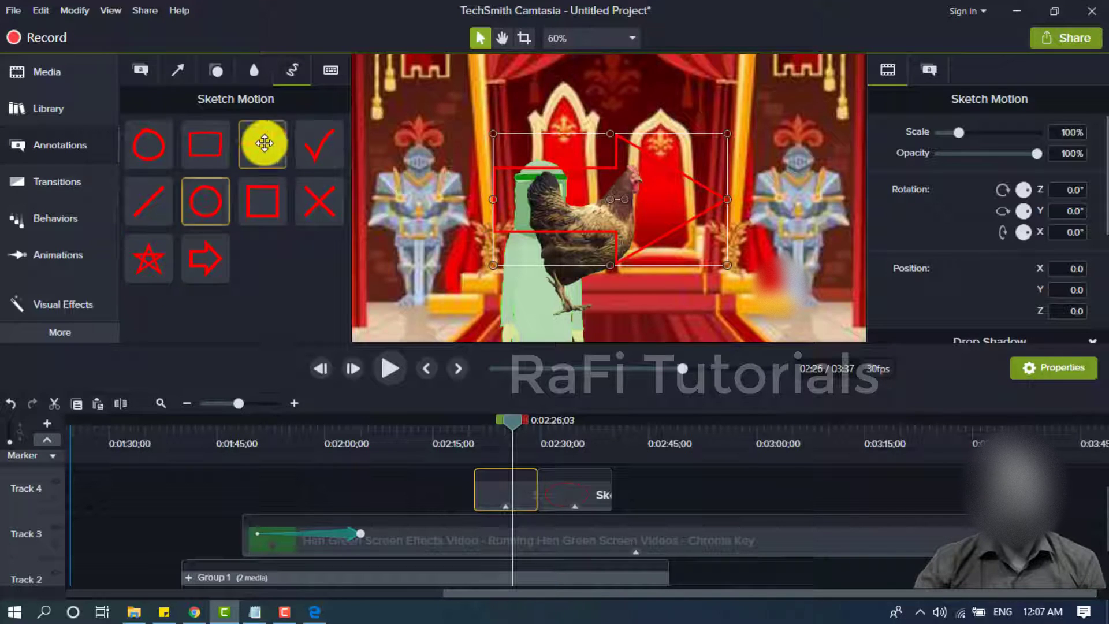
mouse_move(264, 144)
mouse_down()
mouse_move(347, 144)
mouse_move(634, 235)
mouse_up()
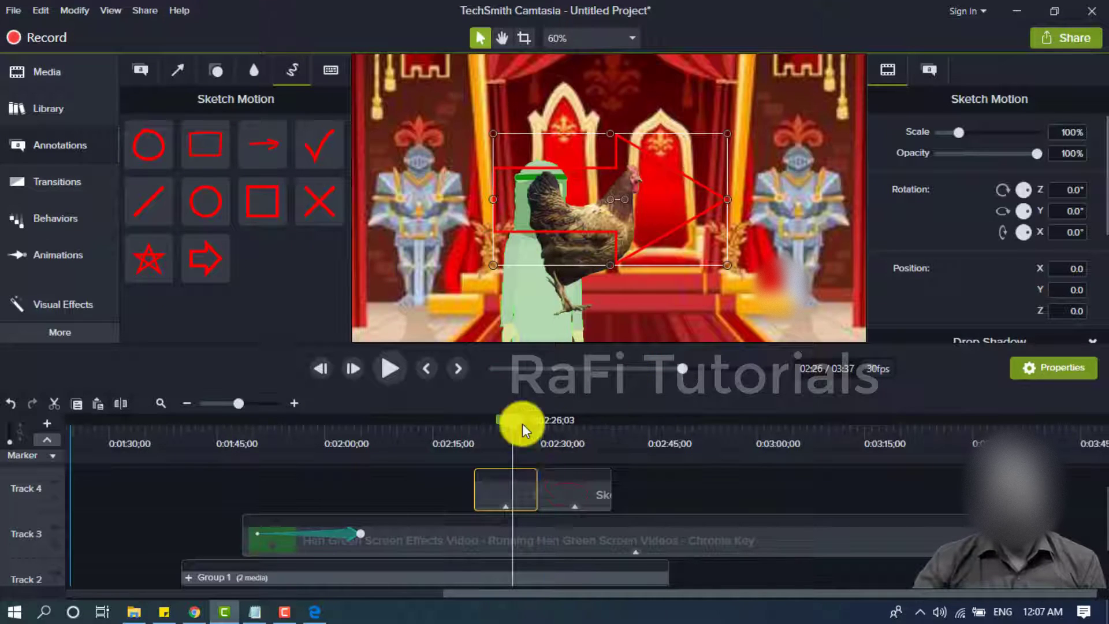
drag(522, 424, 572, 445)
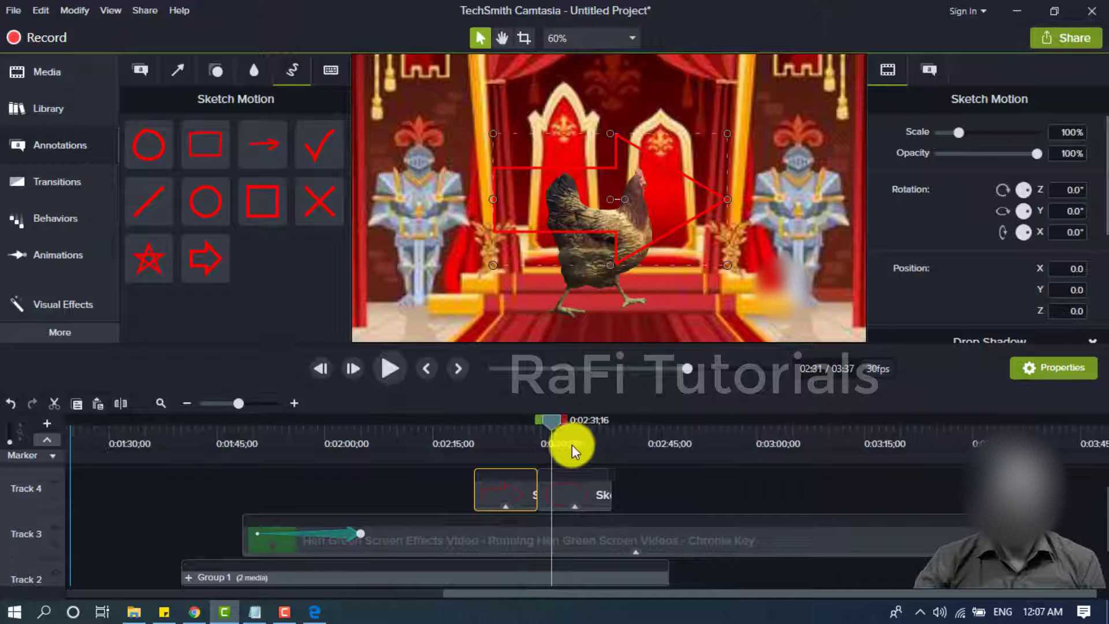
click(577, 446)
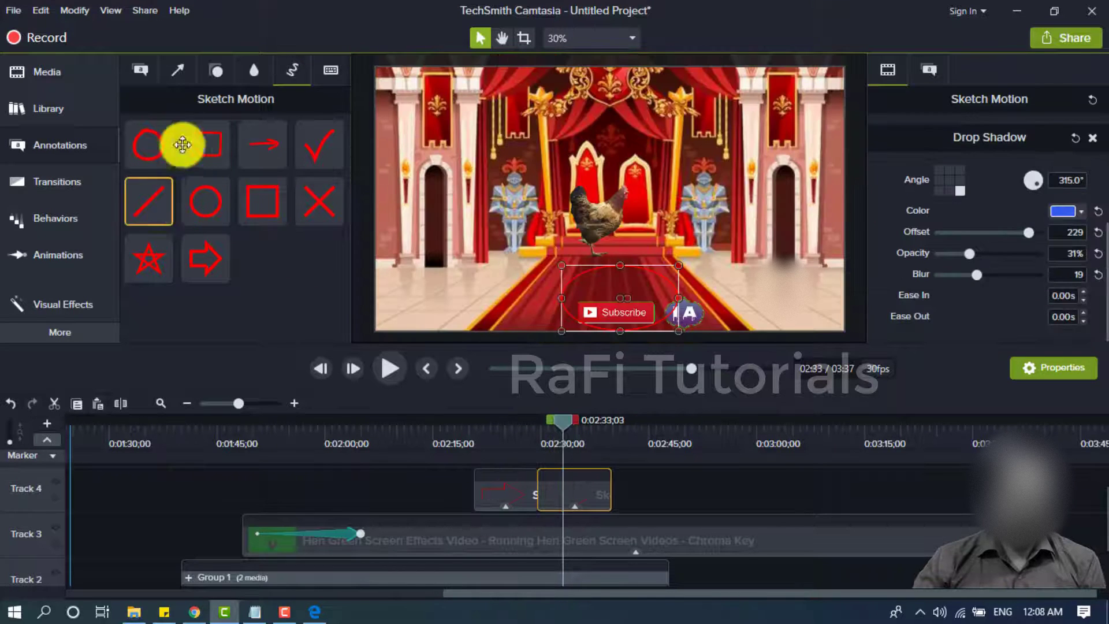
Add a green Basic arrow on Track 5 above the sketch clips, pointing down at the Subscribe button, with an arrowhead end and thickness 47
click(178, 70)
mouse_move(203, 174)
mouse_down()
mouse_move(472, 464)
mouse_move(523, 497)
mouse_up()
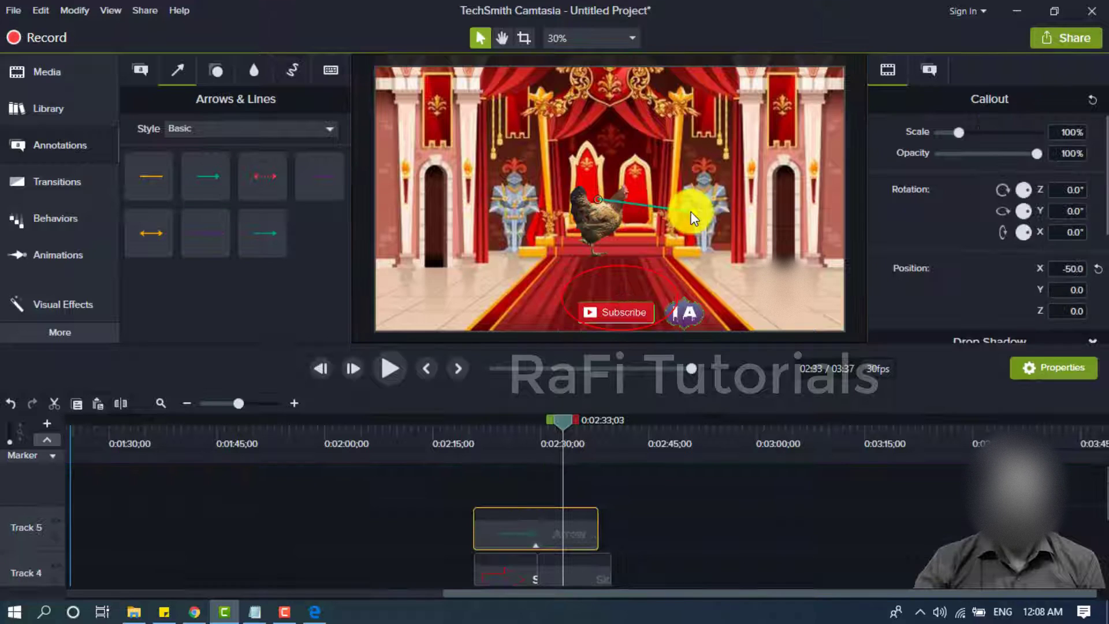
click(1069, 182)
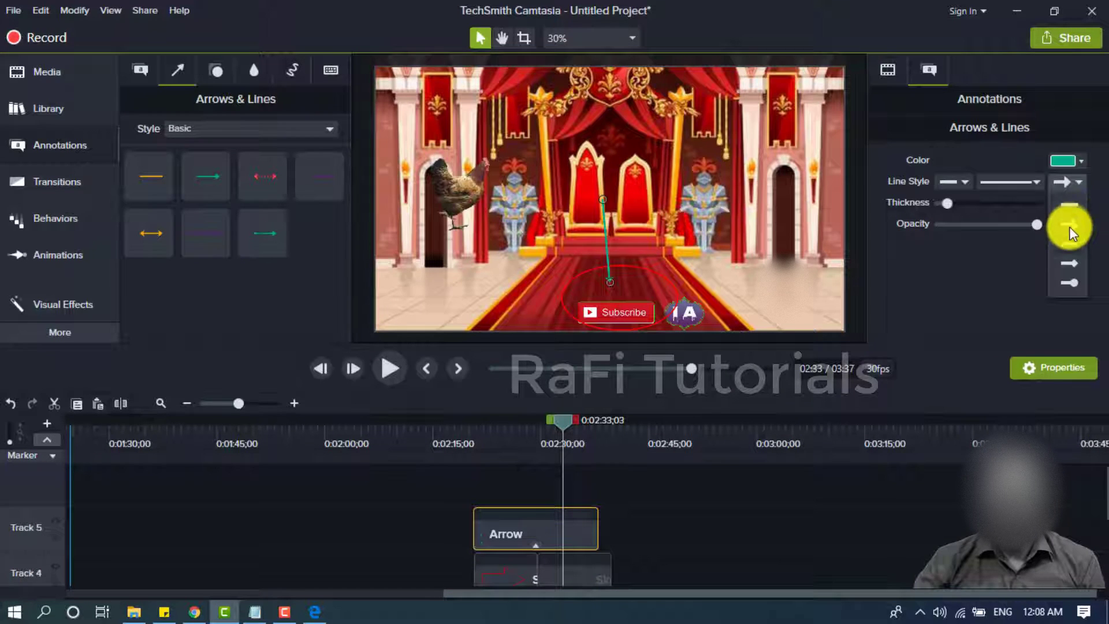
click(1070, 227)
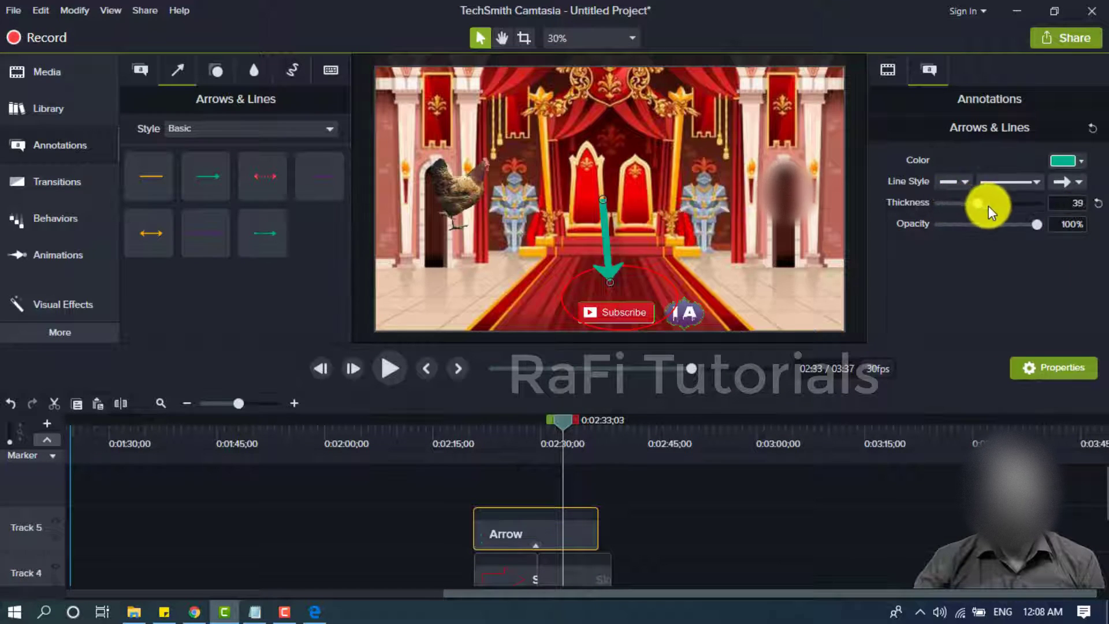
drag(989, 205, 989, 206)
drag(611, 283, 611, 299)
mouse_move(470, 456)
mouse_down()
mouse_move(460, 461)
mouse_move(497, 466)
mouse_move(441, 459)
mouse_up()
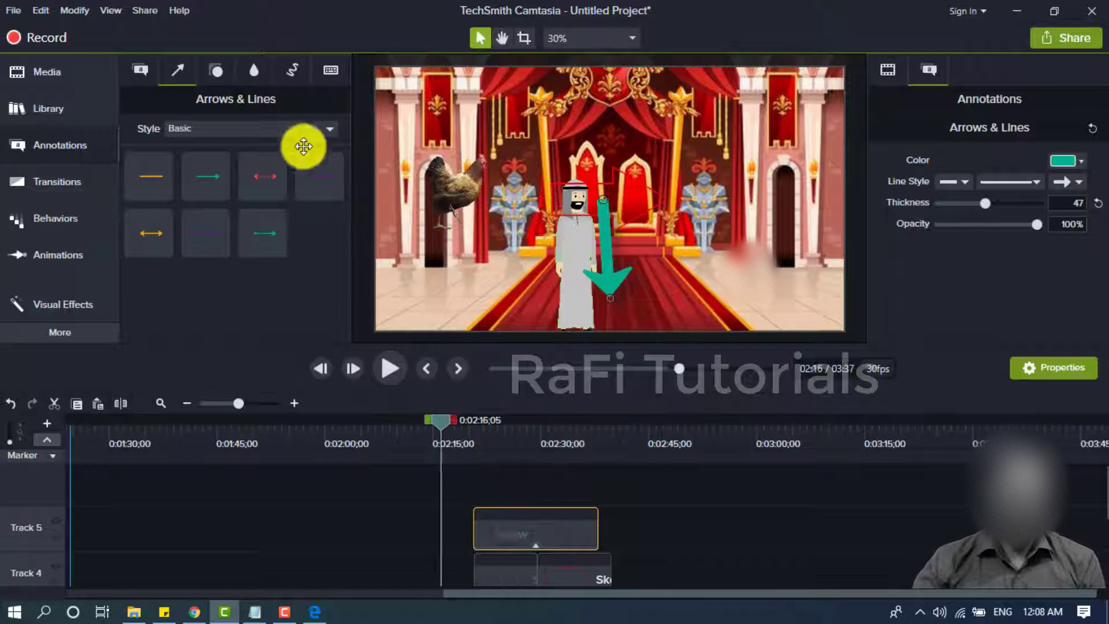
View the Basic callouts and check the topic list in the Notepad note
click(141, 70)
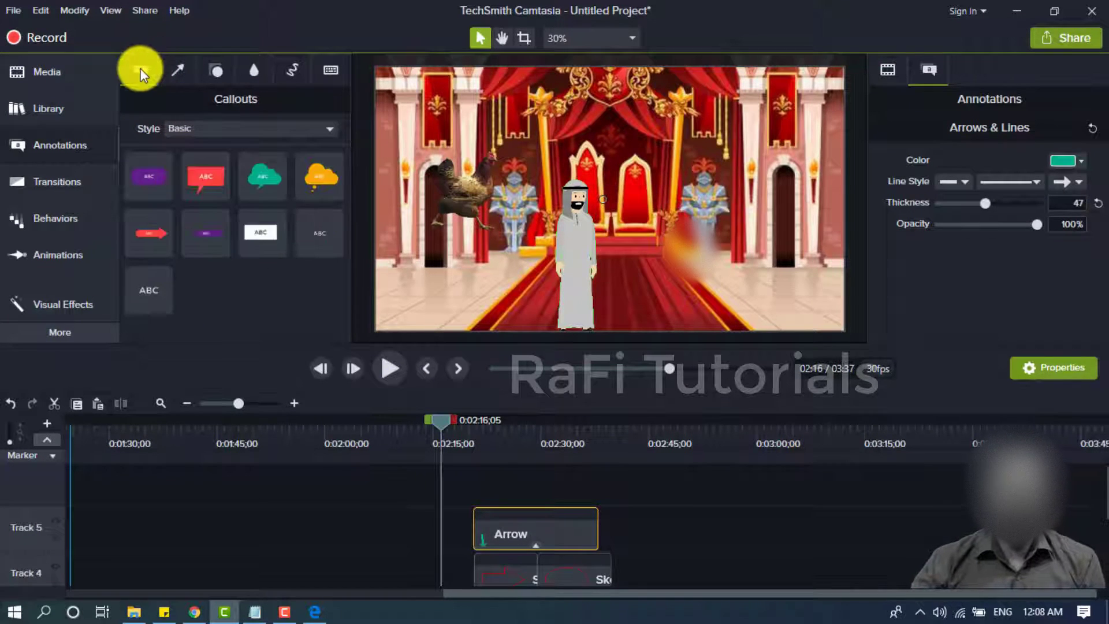
click(265, 612)
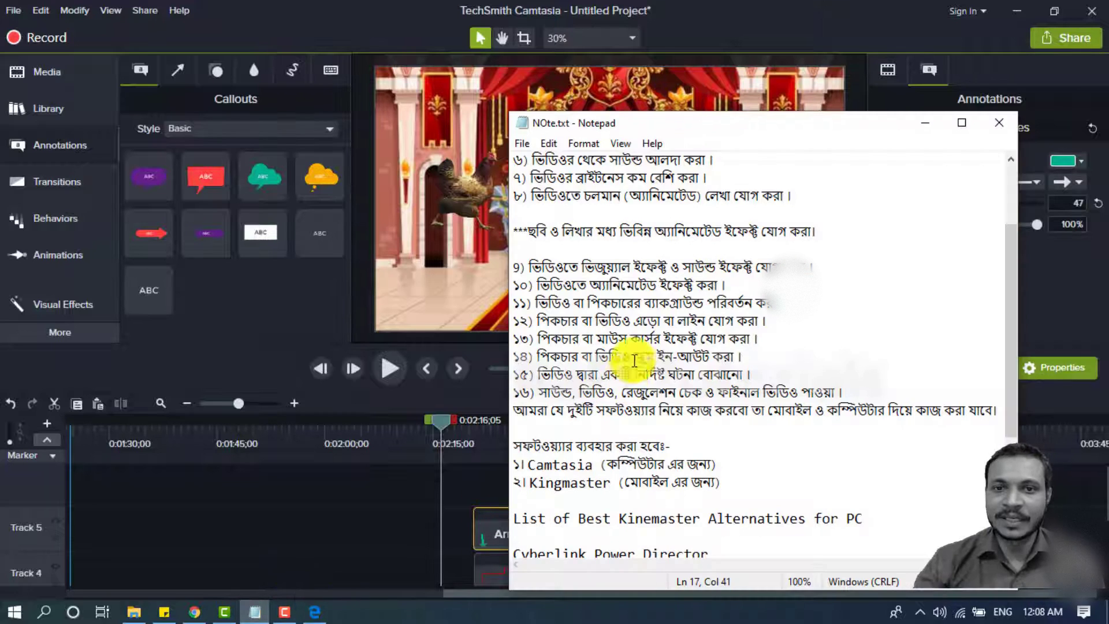
click(400, 505)
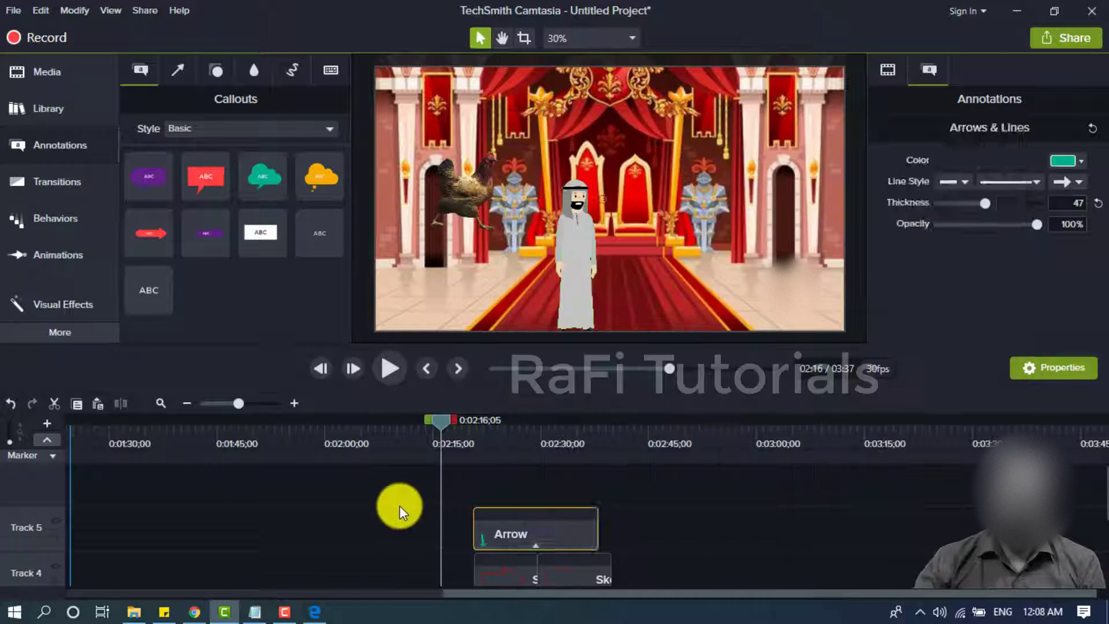
Set the playhead to 0:15;25 near the start of the timeline and select the Part-1 Final Output clip
scroll(397, 501, down, 3)
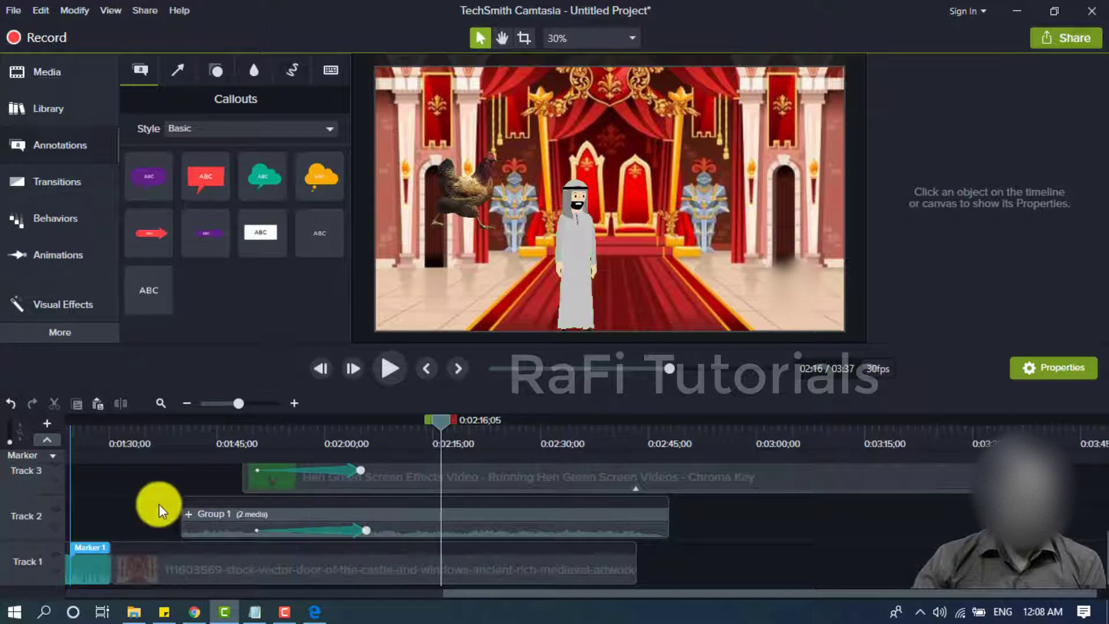
click(97, 508)
drag(448, 593, 2, 616)
drag(690, 420, 178, 485)
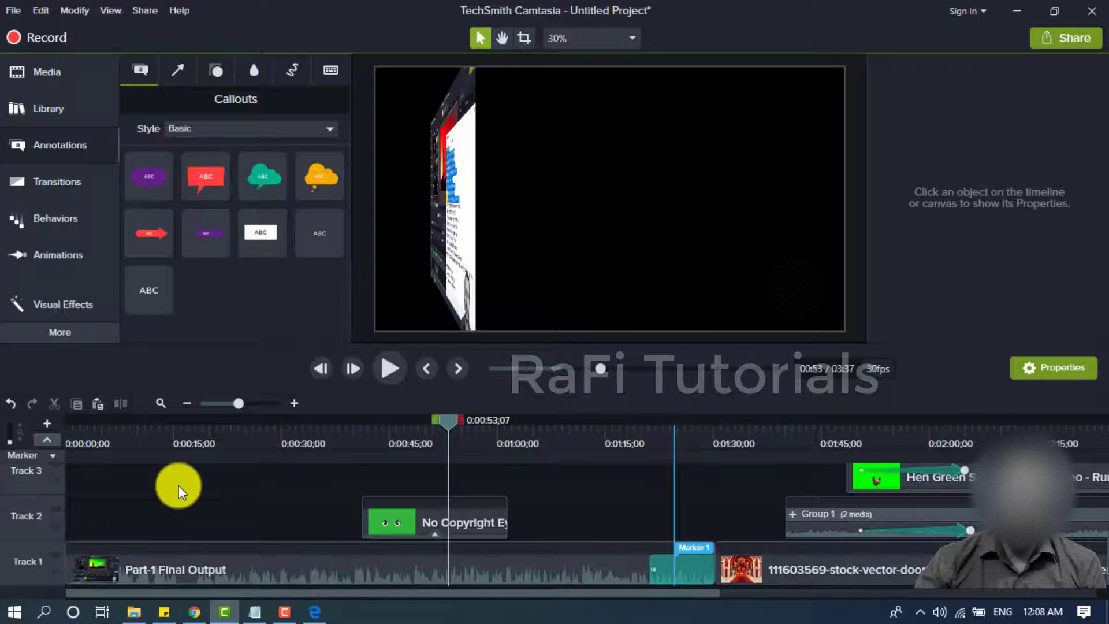
click(596, 281)
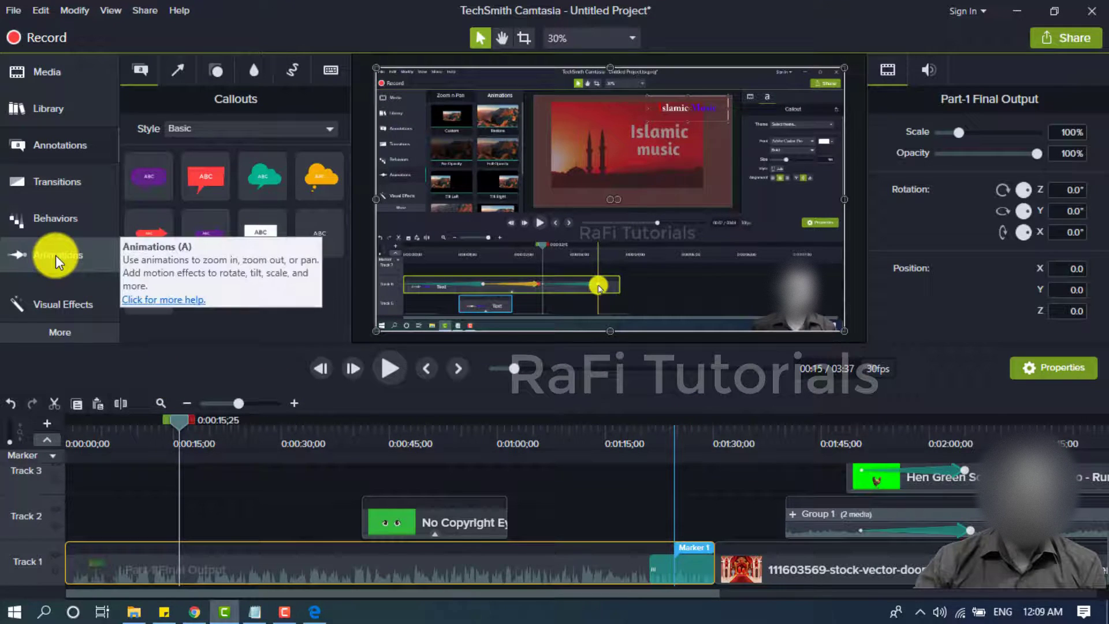
Look through the cursor and click effects, and try to apply Cursor Highlight to the Part-1 Final Output clip
click(68, 297)
click(60, 333)
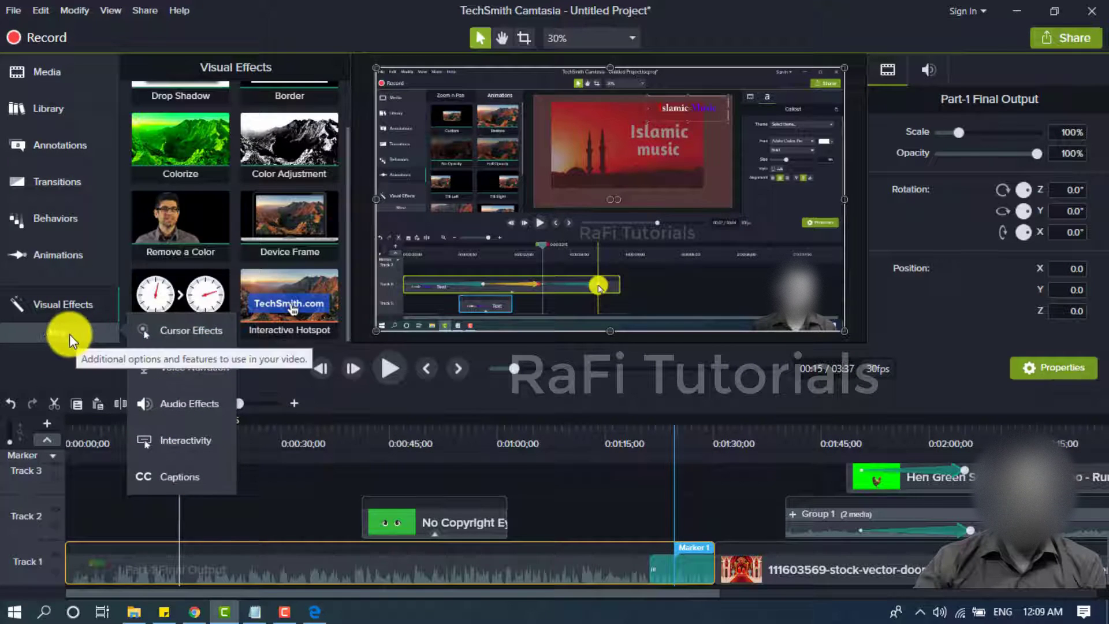
click(138, 332)
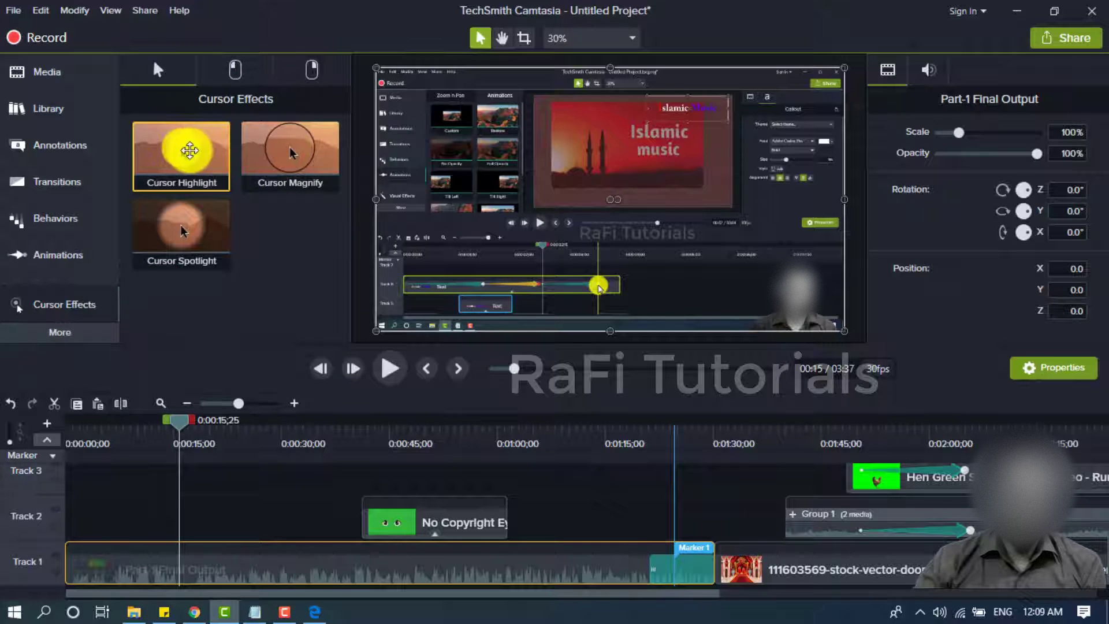
click(299, 69)
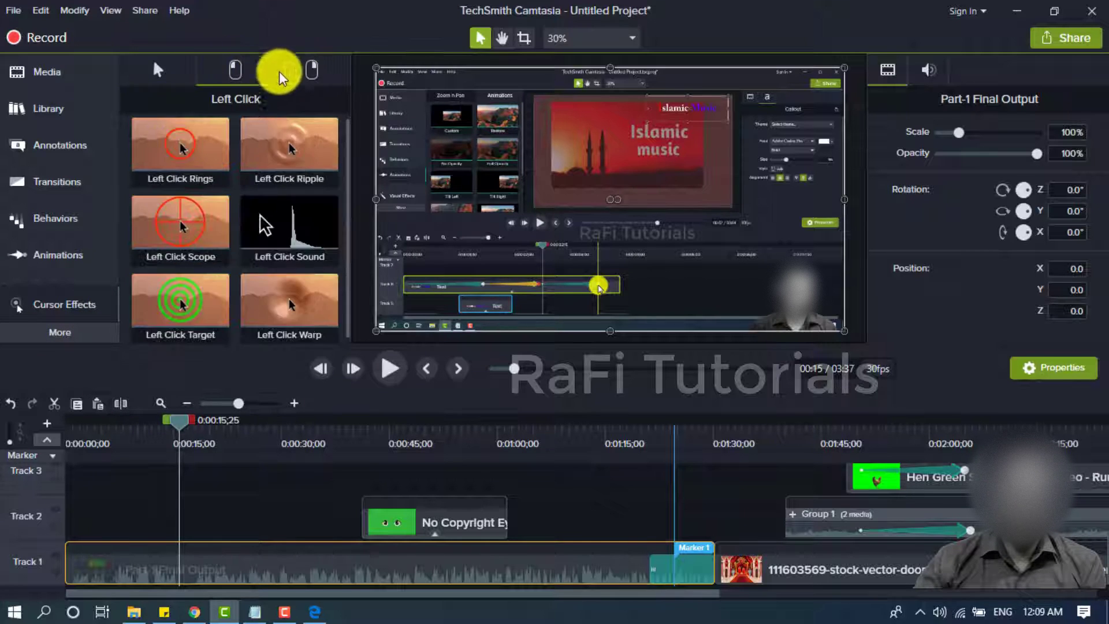
click(167, 68)
click(179, 144)
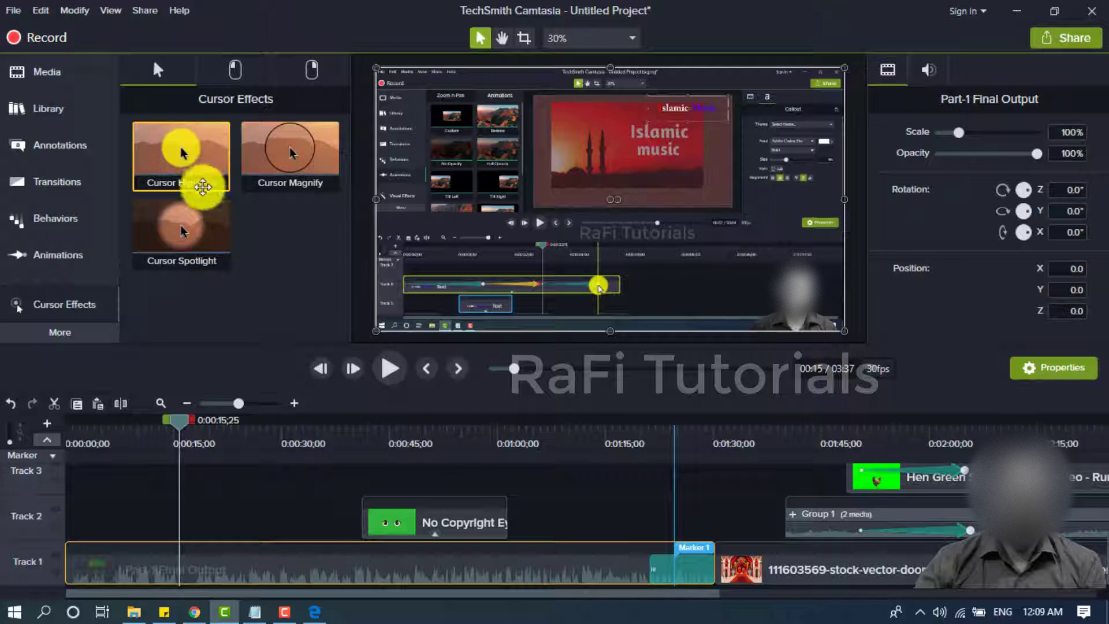
drag(209, 539, 217, 568)
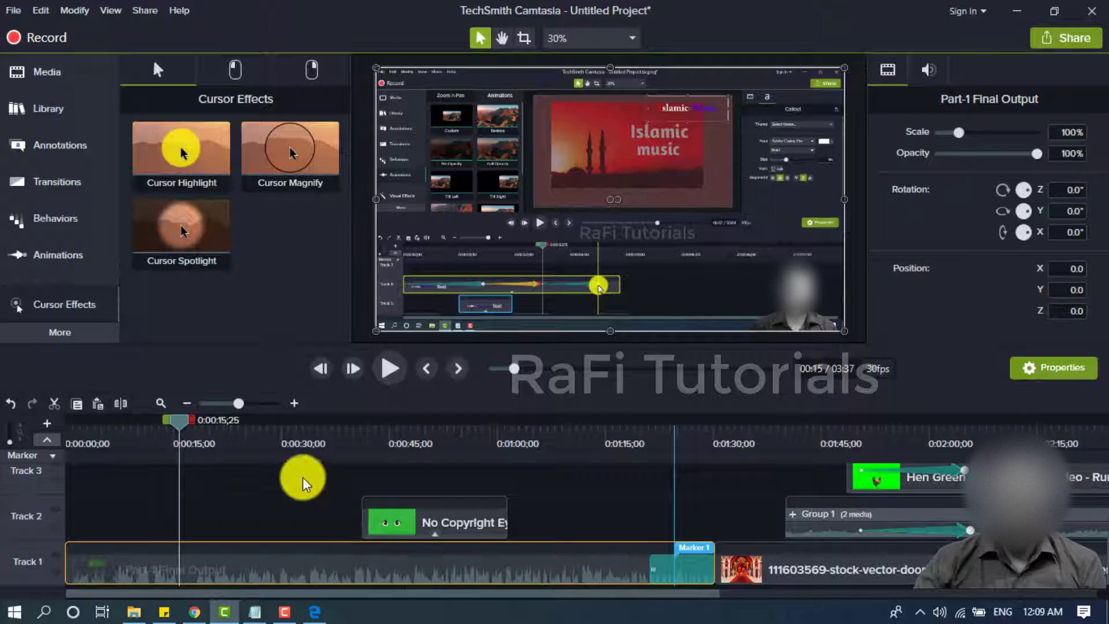
Show the clip's audio properties, set the playhead to 0:30;03, and check the topic list in the Notepad note
click(931, 69)
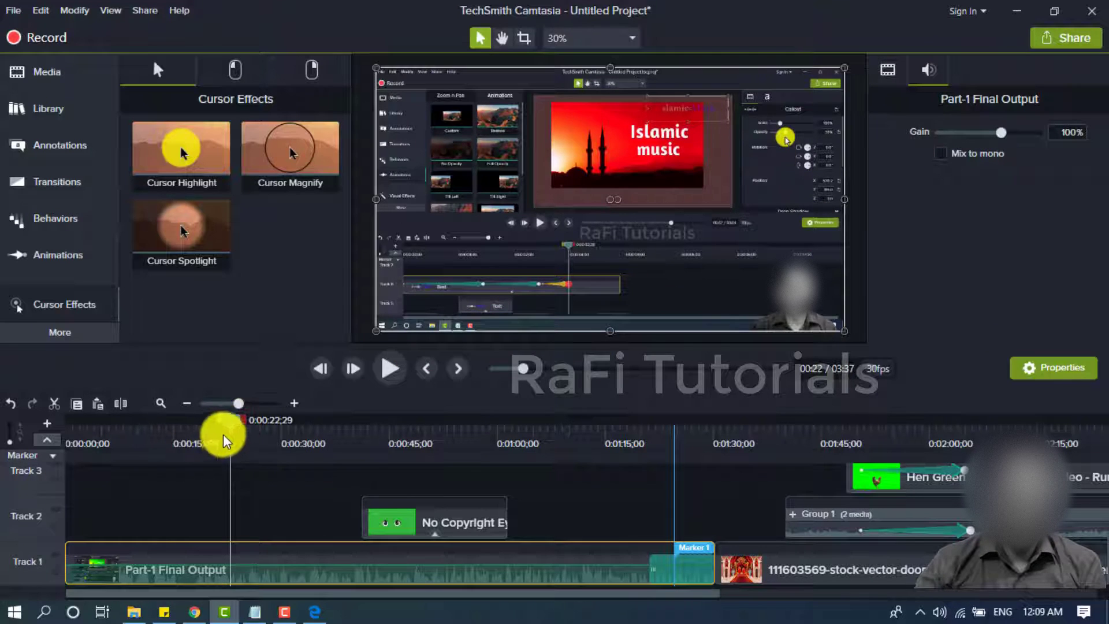
drag(237, 433, 286, 454)
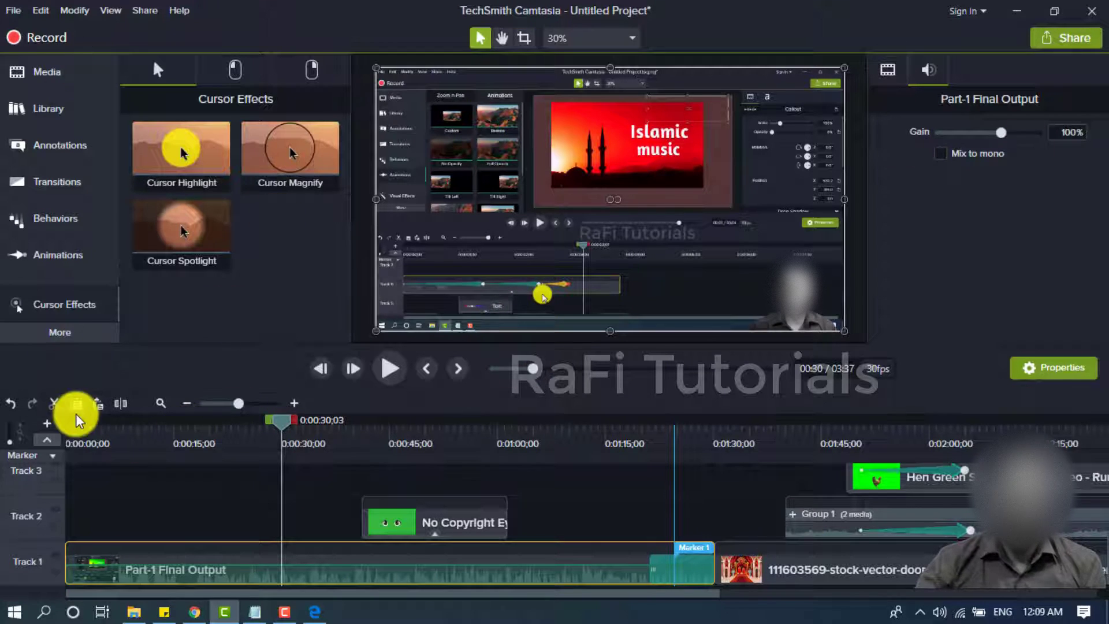
click(108, 456)
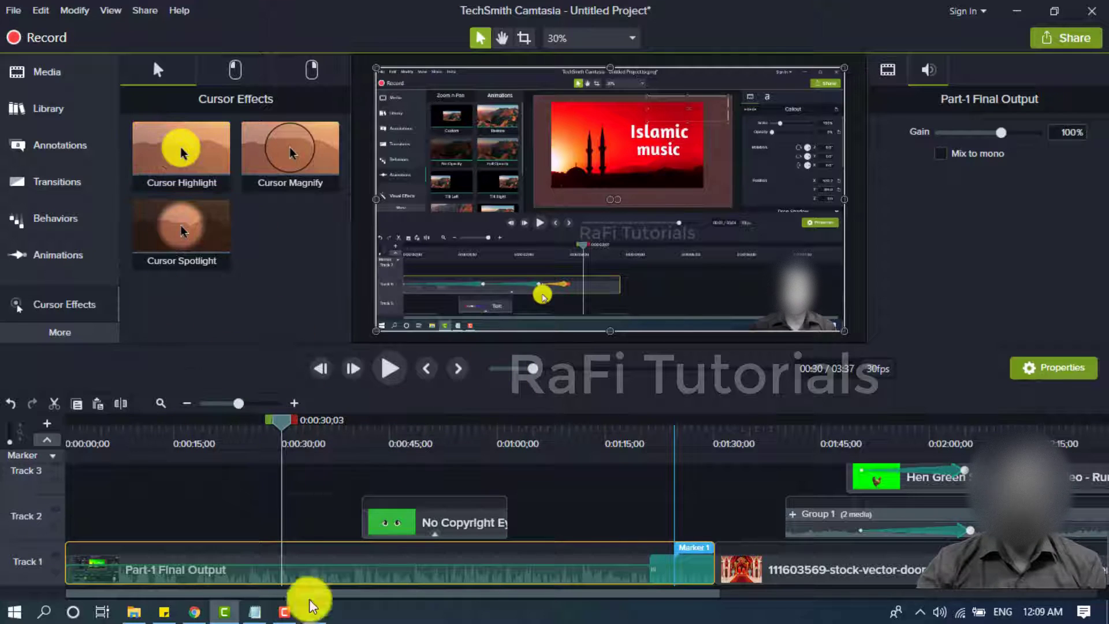
click(263, 614)
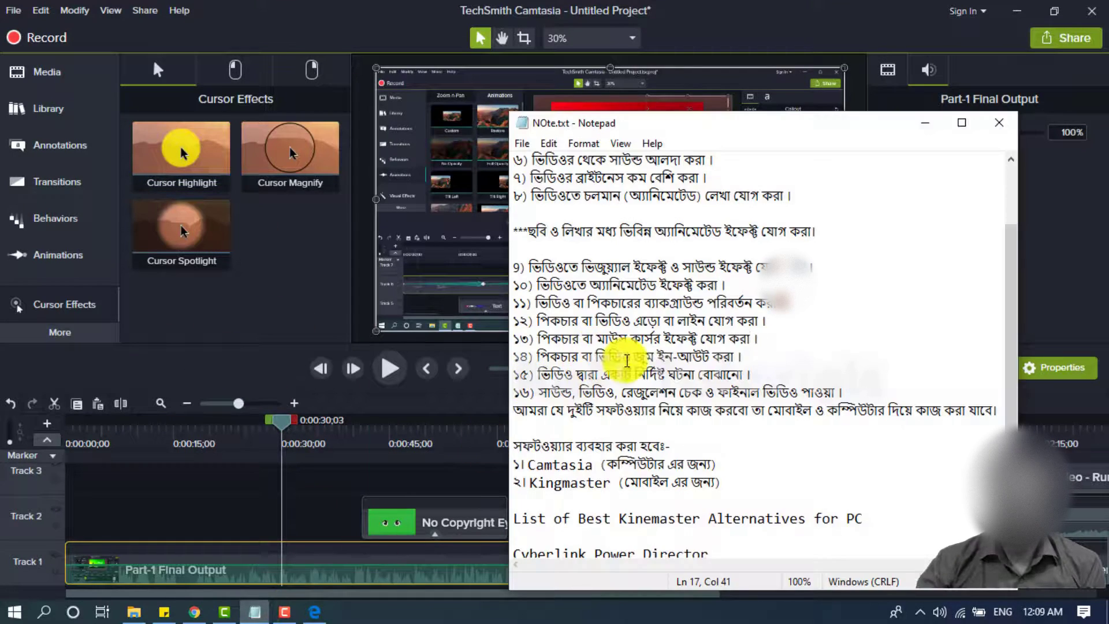
click(367, 483)
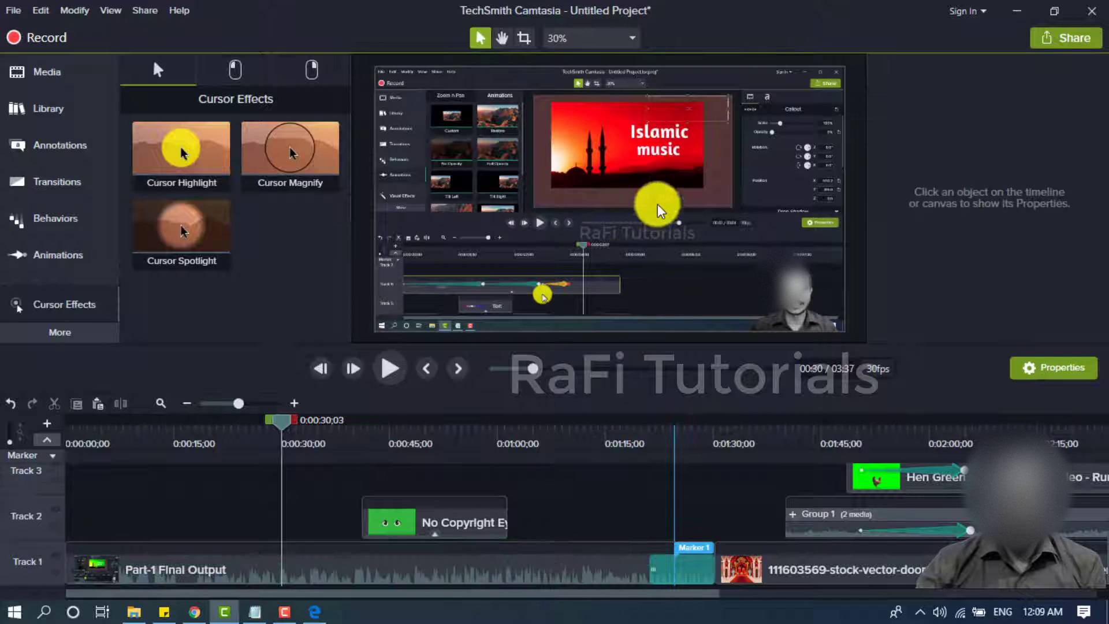
Shrink the Part-1 Final Output video into the upper-left corner of the canvas, to about half its width
scroll(657, 207, down, 2)
scroll(639, 255, up, 2)
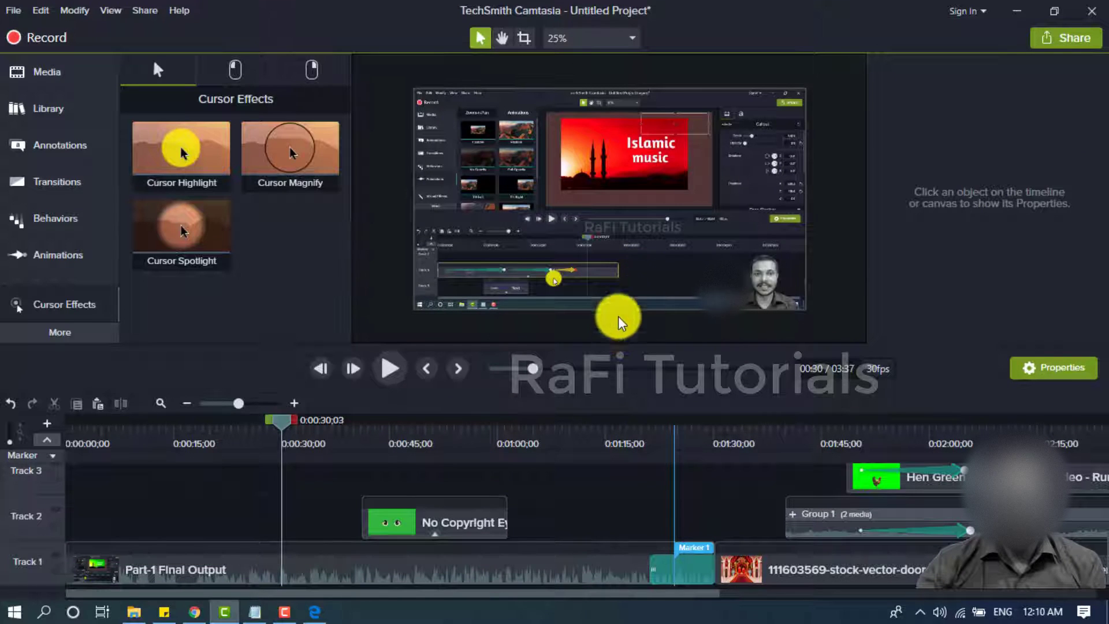
click(716, 280)
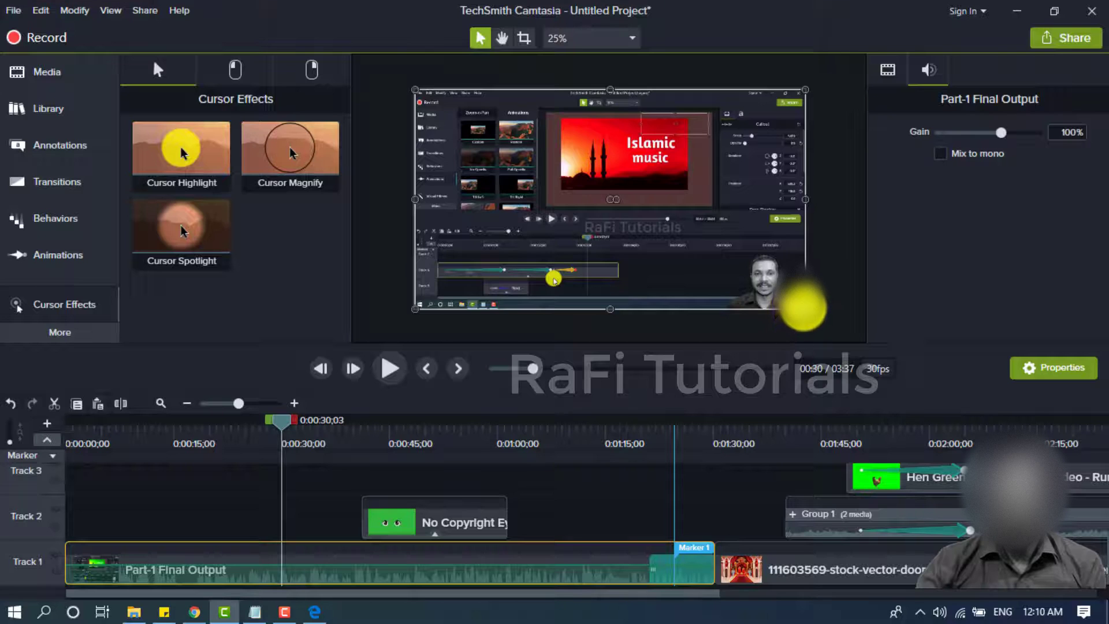
drag(804, 306, 578, 197)
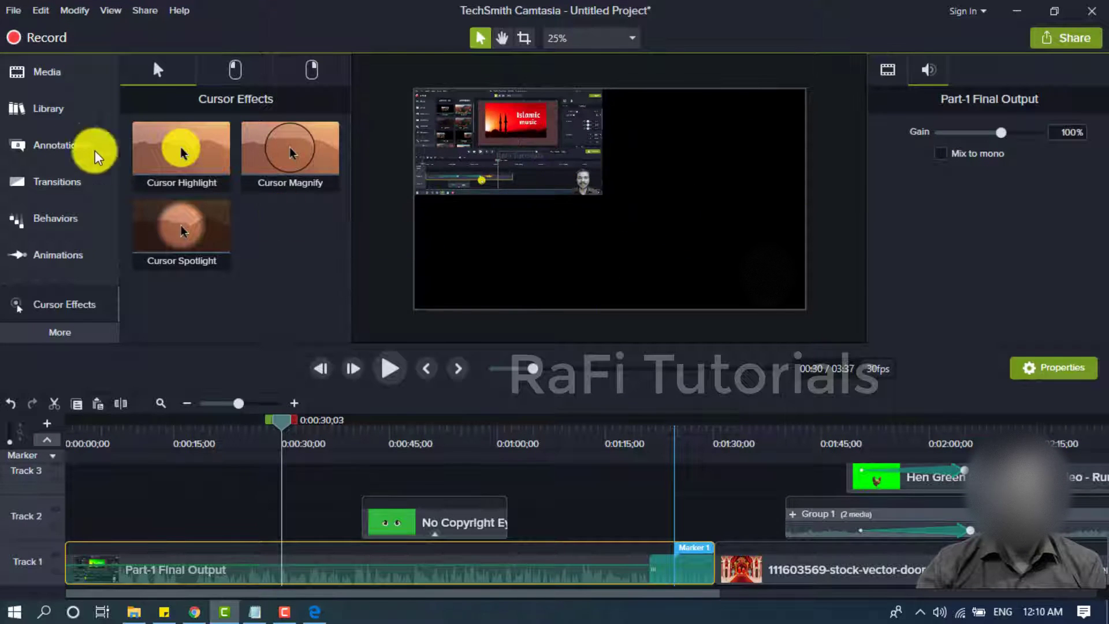
Add a Custom animation ending around 0:36 to the Part-1 Final Output clip, and enlarge the video to fill the canvas
click(26, 255)
mouse_move(161, 104)
mouse_down()
mouse_move(262, 530)
mouse_move(247, 570)
mouse_move(286, 566)
mouse_move(292, 578)
mouse_move(324, 564)
mouse_up()
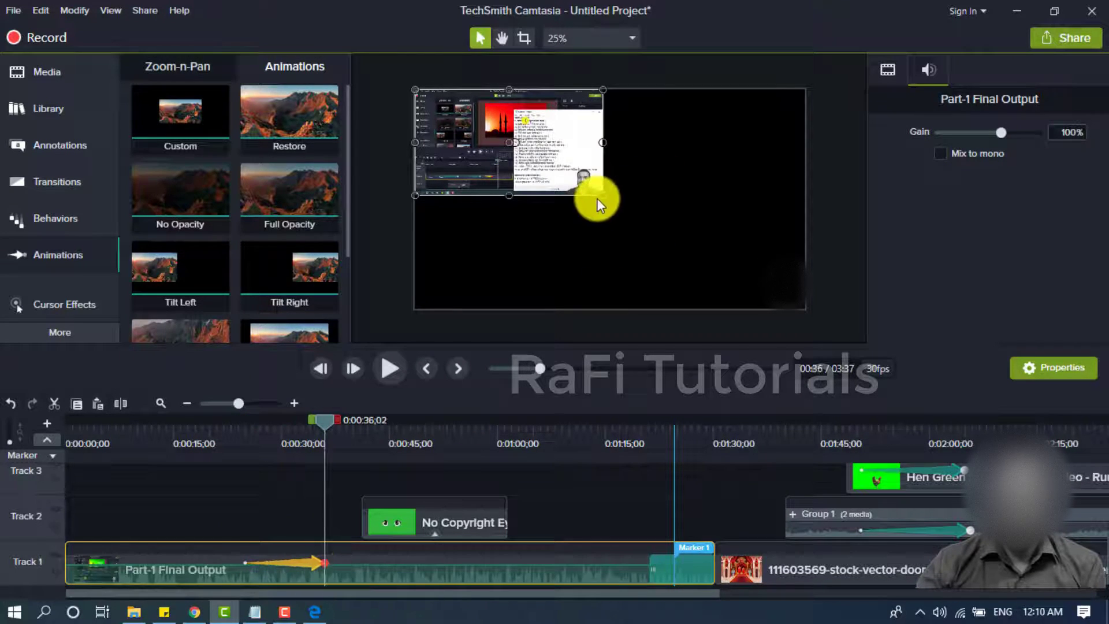
drag(599, 195, 740, 310)
At 0:35;12, enlarge the Part-1 Final Output video well beyond the canvas edges from its upper-left corner to zoom in
drag(257, 442, 320, 469)
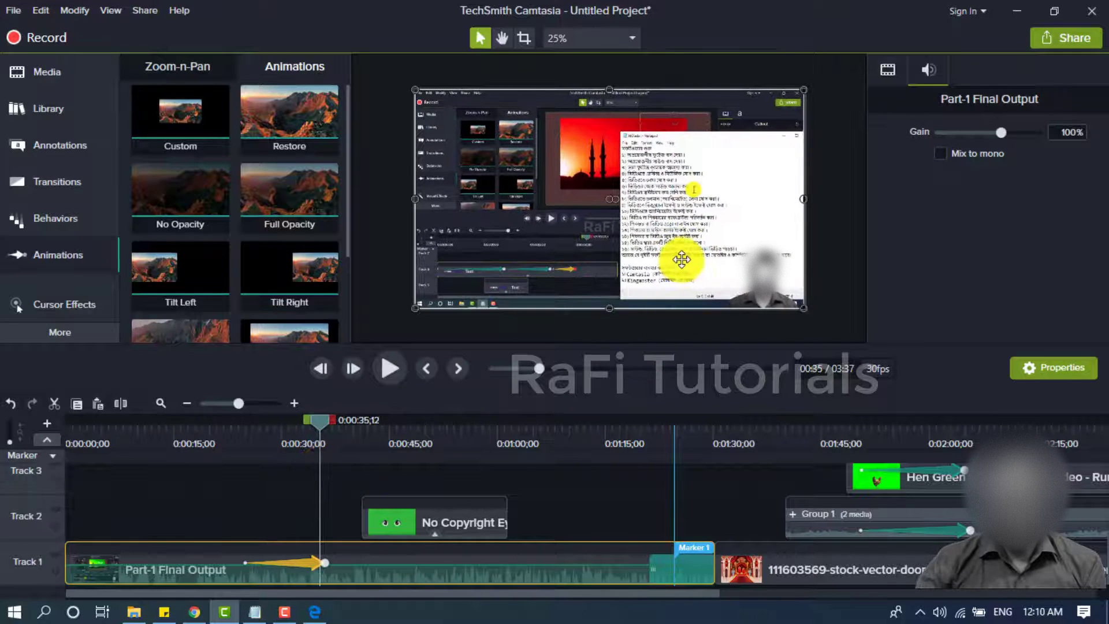
click(682, 259)
scroll(712, 245, down, 1)
drag(683, 242, 799, 306)
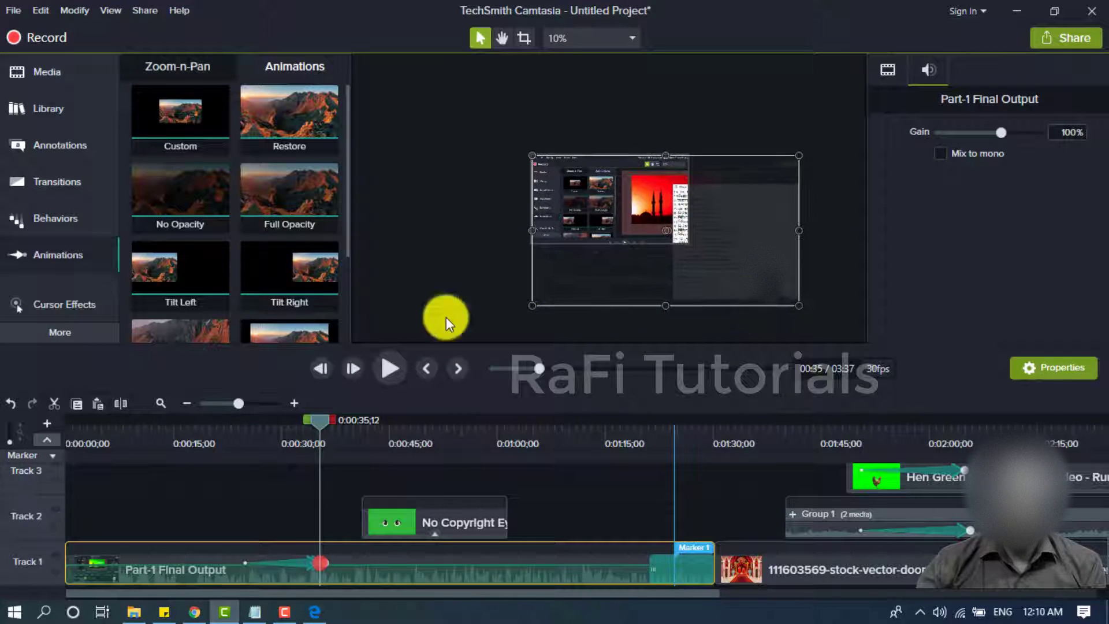
Shift the eye clip on Track 2 to start at about 0:48, and add a Restore animation to Part-1 Final Output after the zoom-in
drag(378, 519, 424, 519)
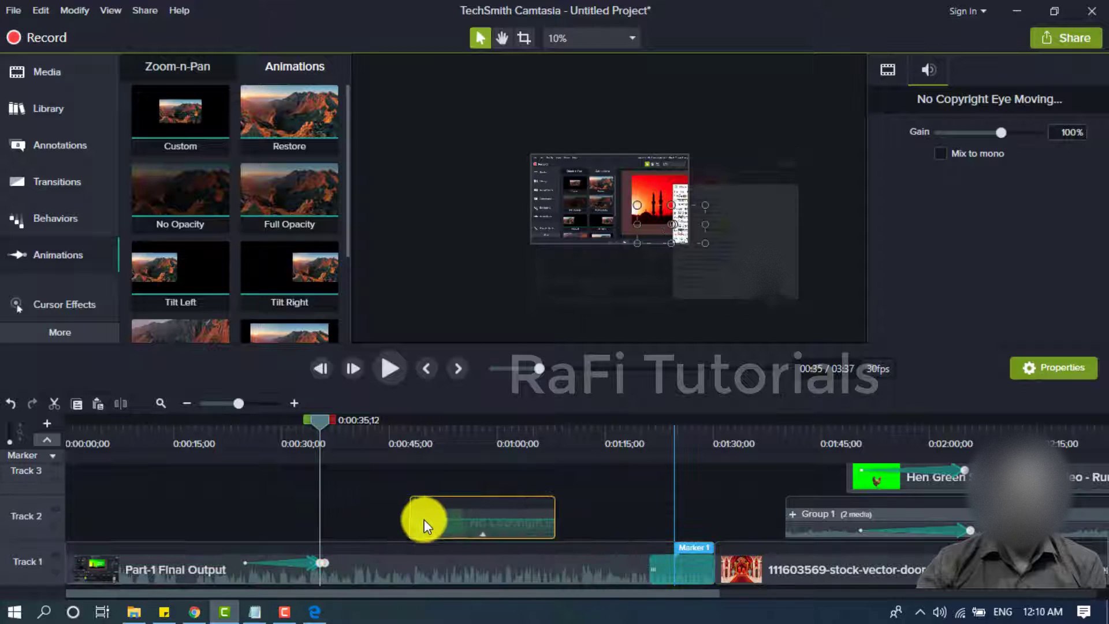
drag(275, 127, 335, 580)
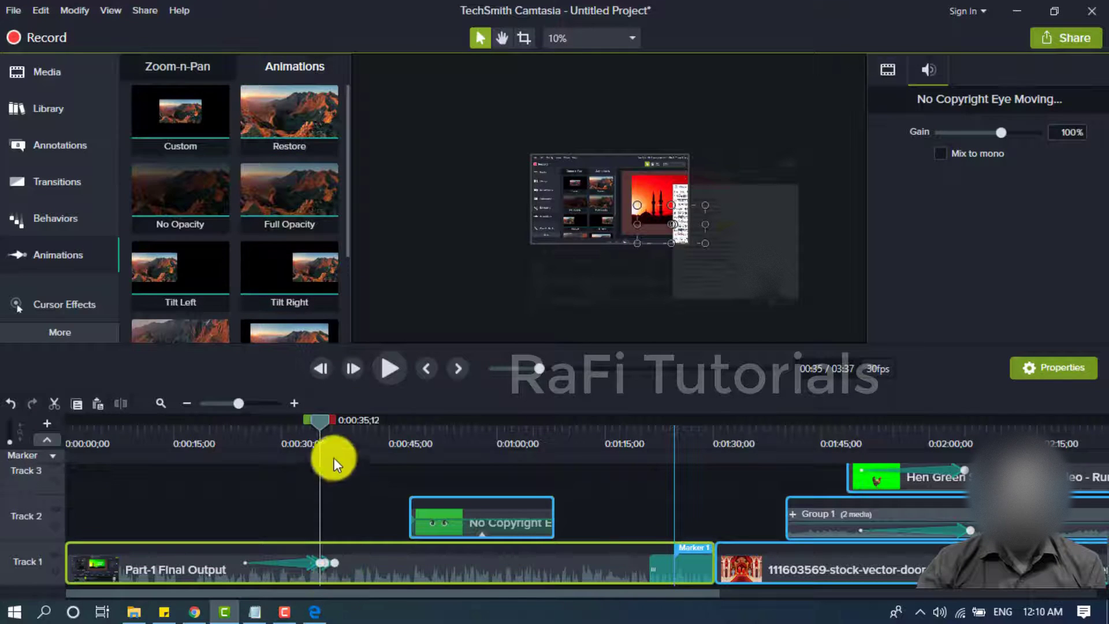
drag(340, 433, 345, 428)
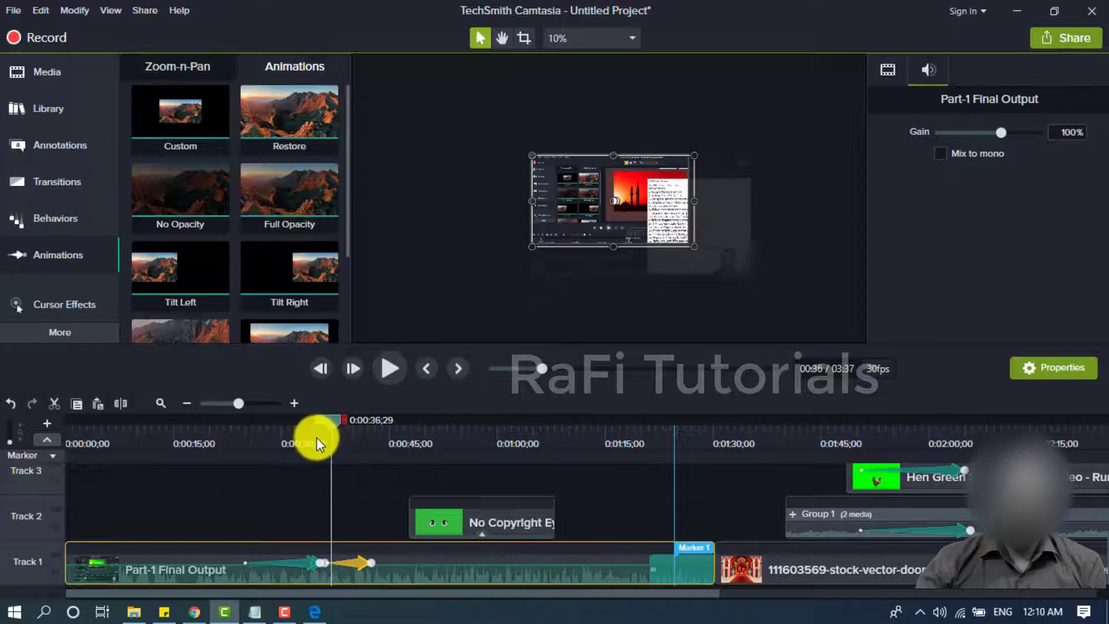
At 0:39;24, shrink the Part-1 Final Output video to exactly fit the canvas to zoom out
drag(317, 438, 349, 460)
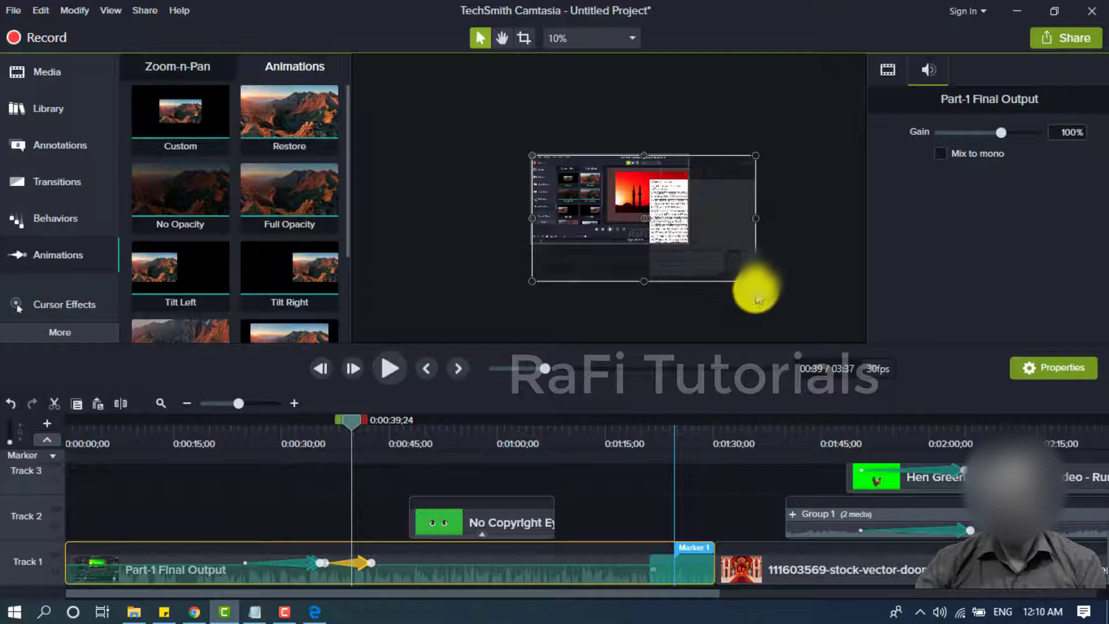
drag(754, 281, 689, 244)
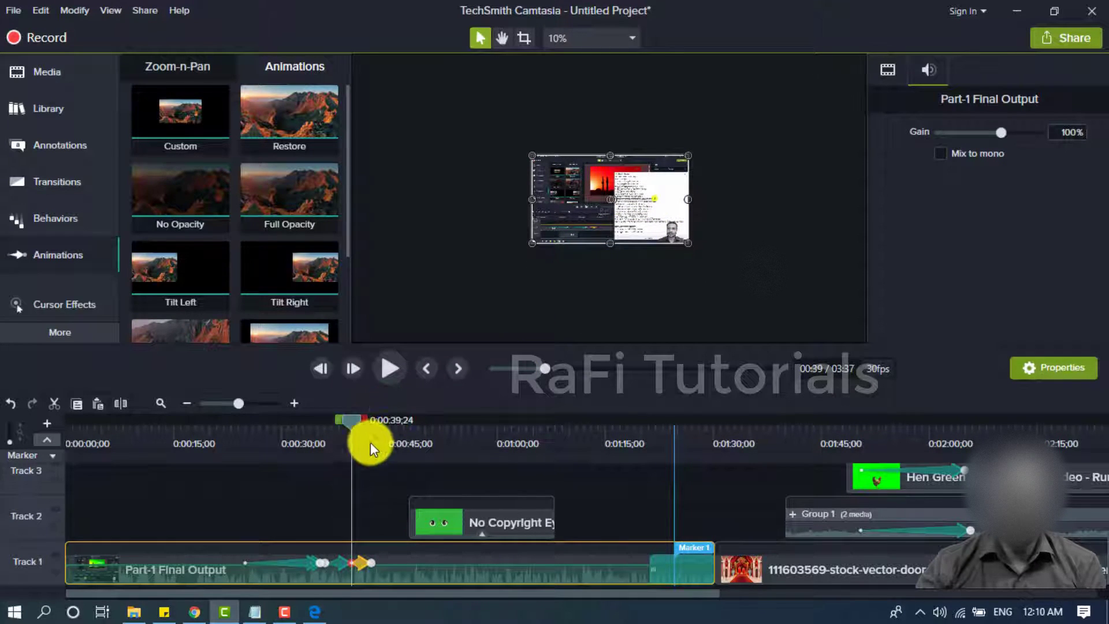
scroll(574, 239, up, 1)
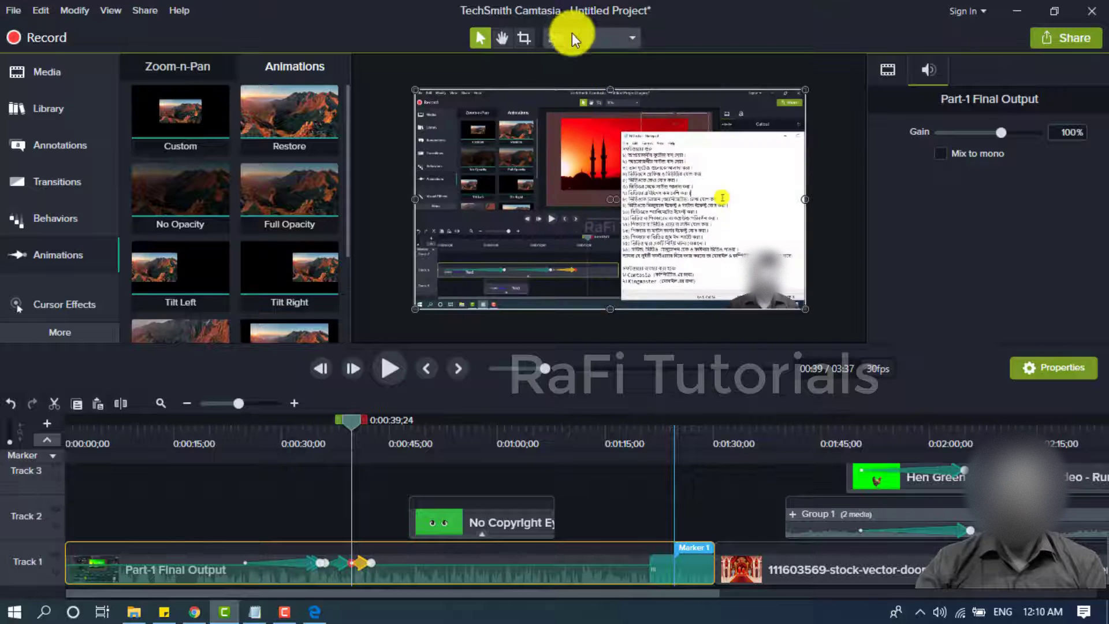
scroll(572, 54, up, 1)
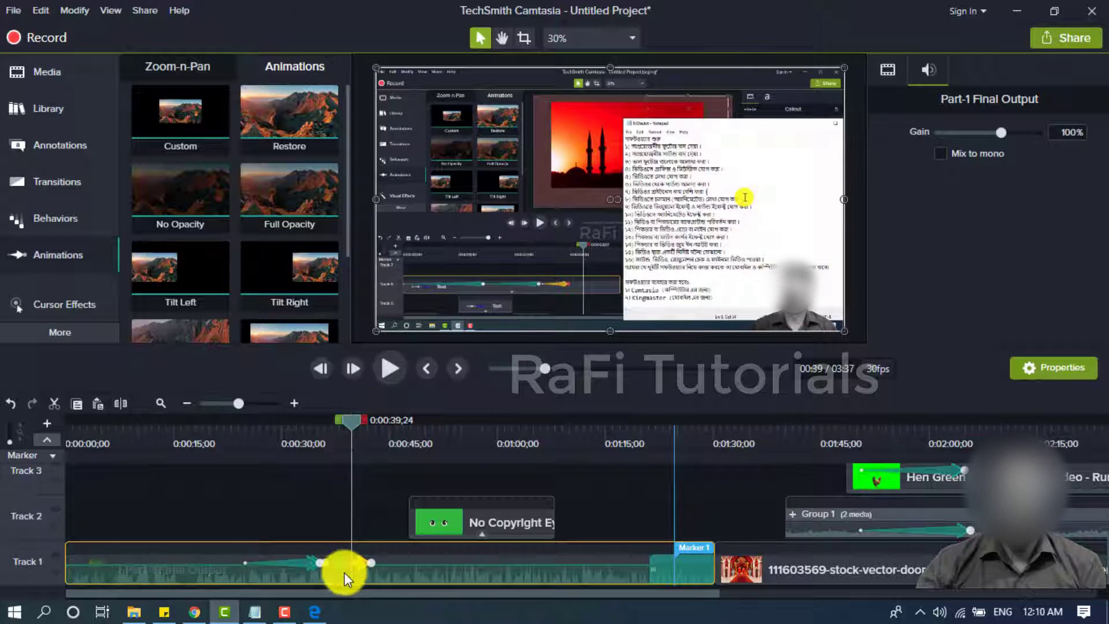
Check the remaining topics in the Notepad note and scrub the throne-room scene to 2:11;10
click(258, 613)
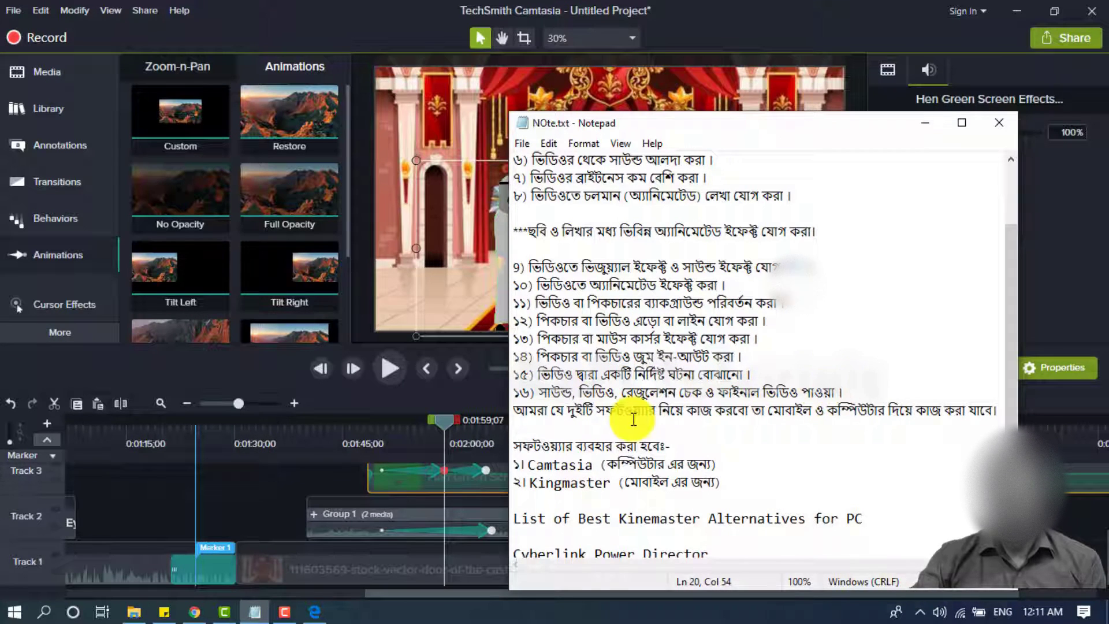
click(182, 505)
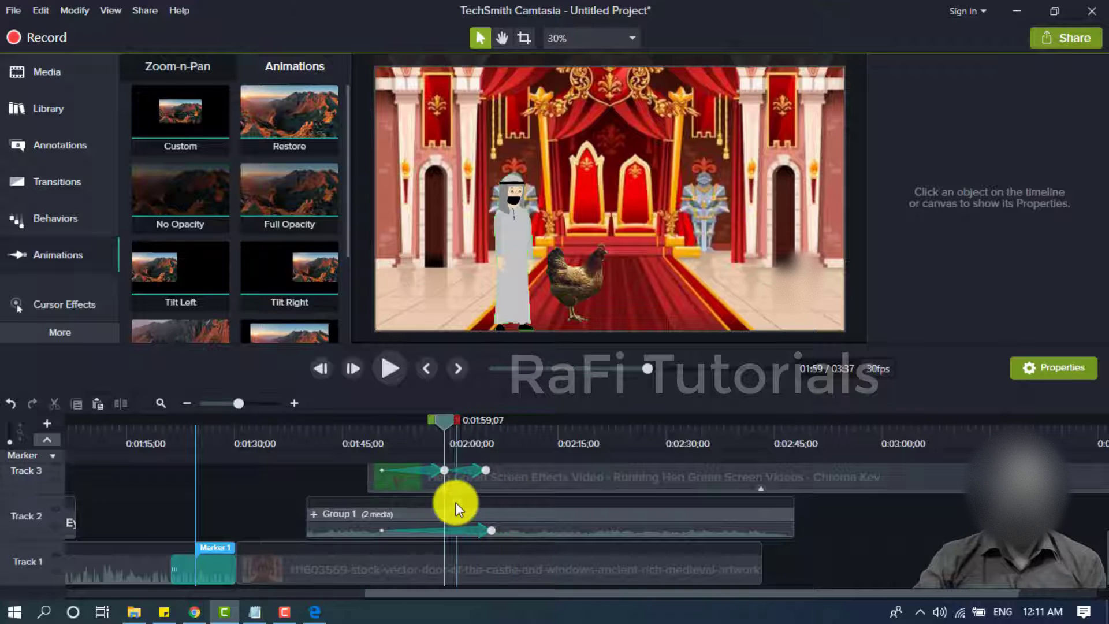
drag(439, 411, 529, 442)
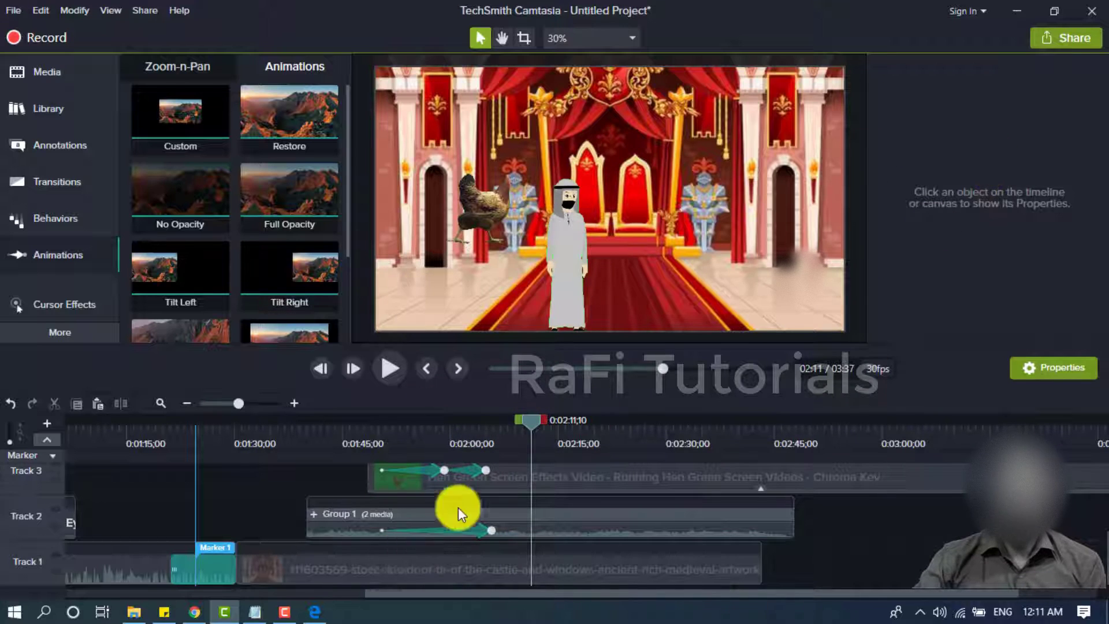
Start producing the project with the MP4 only (up to 1080p) preset and continue to the output file settings
click(1059, 39)
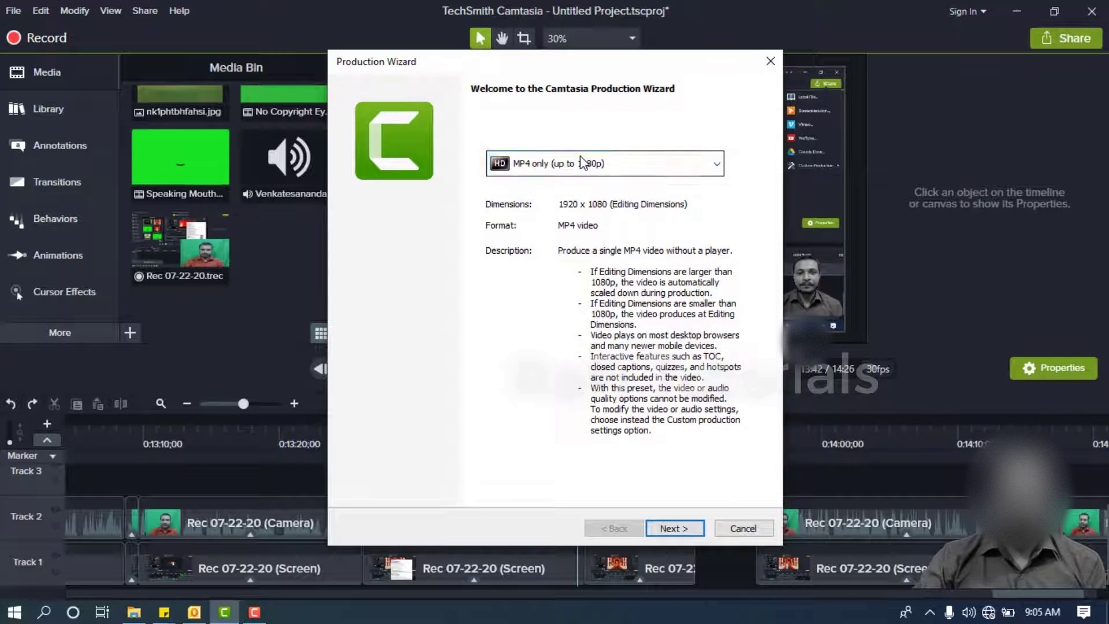
click(584, 164)
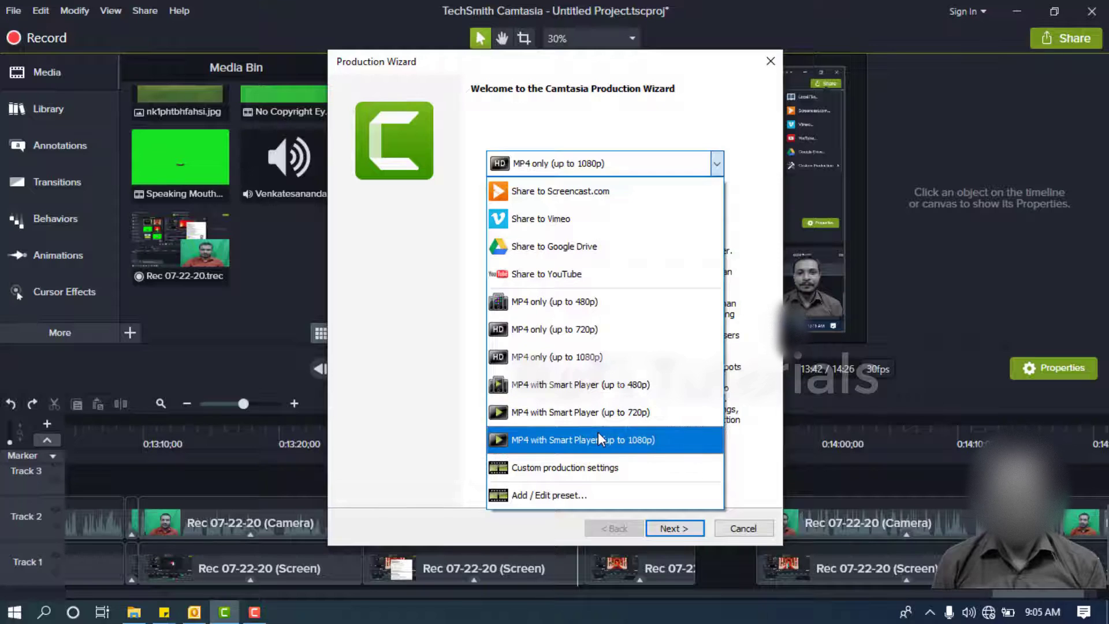
click(664, 529)
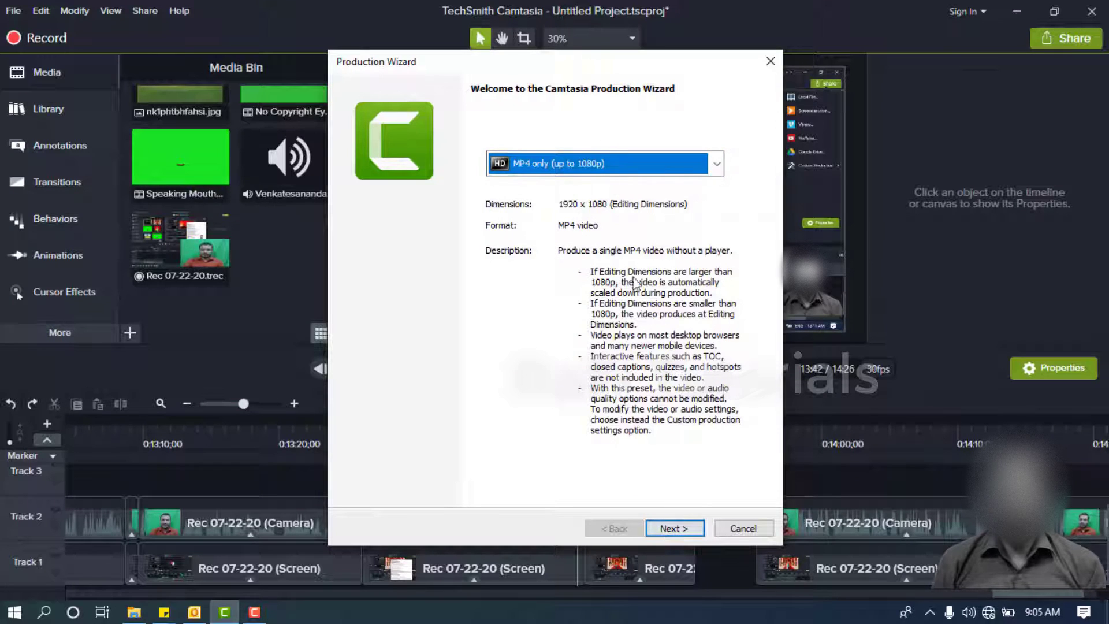
click(675, 527)
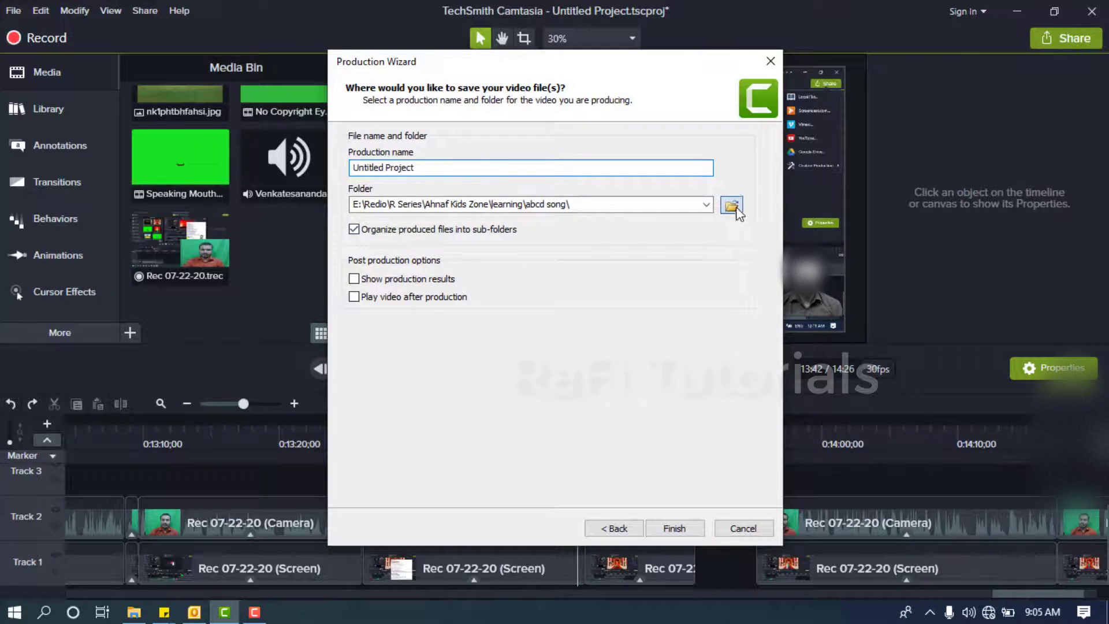
Choose the Kids Zone folder under R Series as the destination for Untitled Project.mp4 and finish the production setup
click(733, 206)
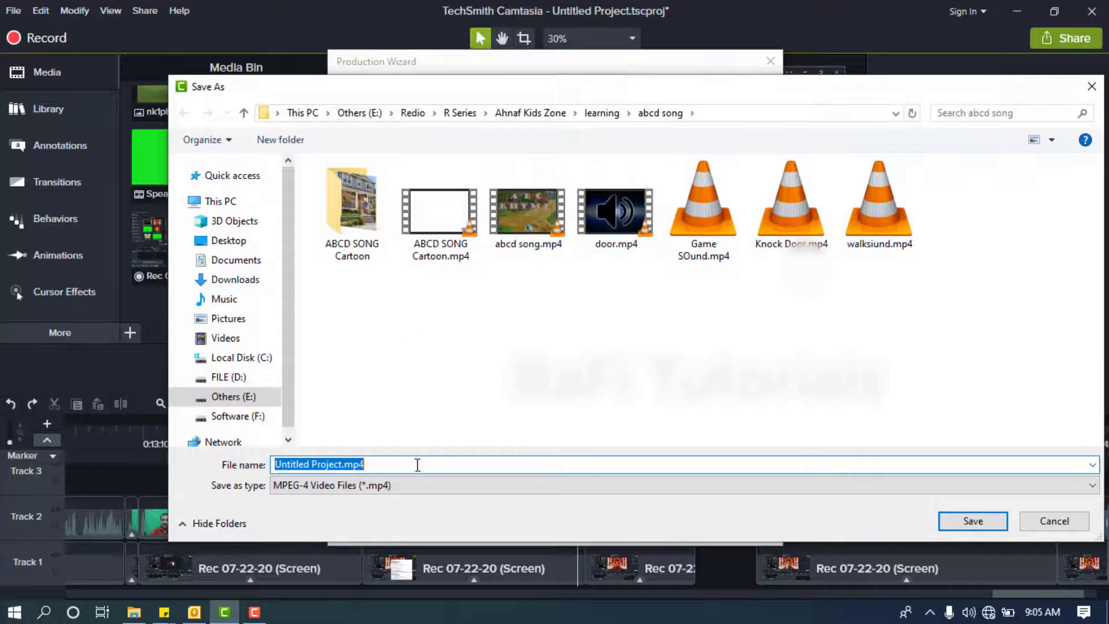
click(529, 113)
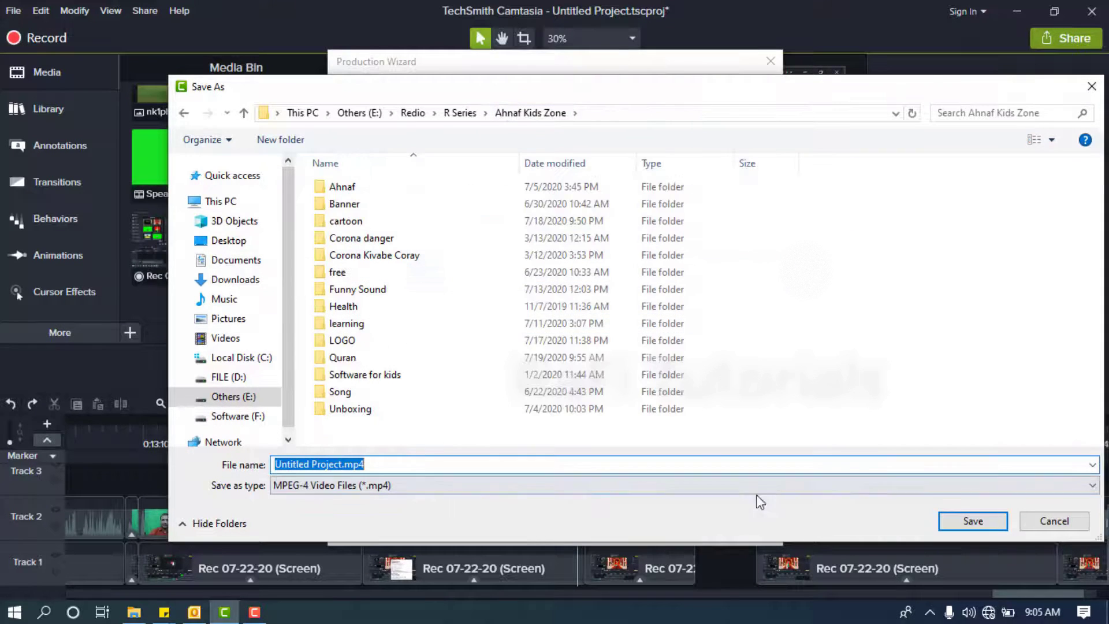
click(973, 525)
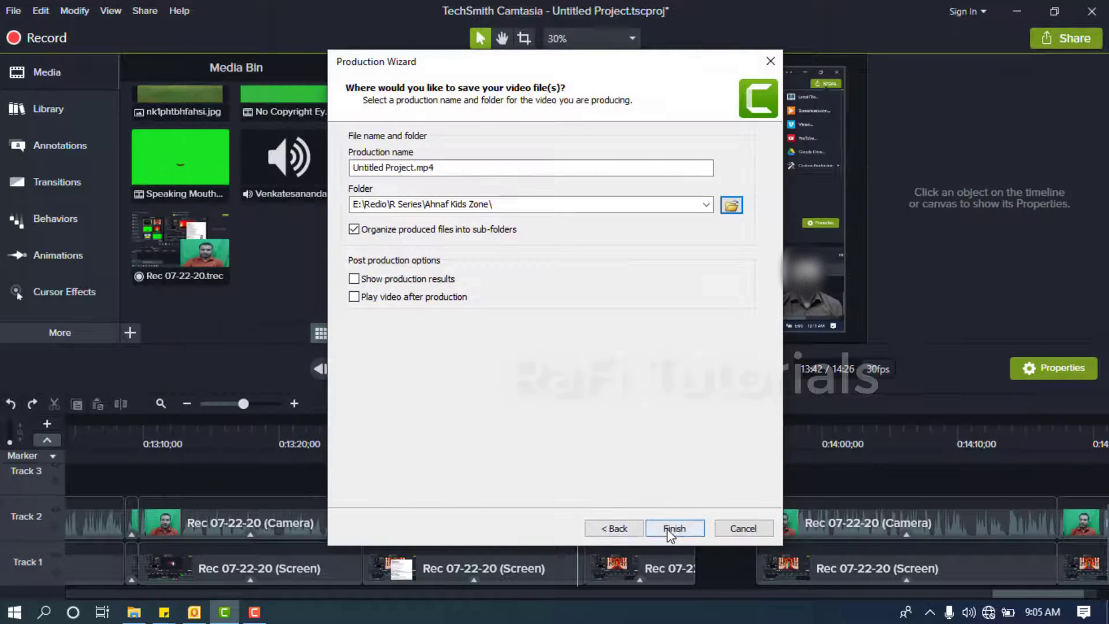
click(673, 528)
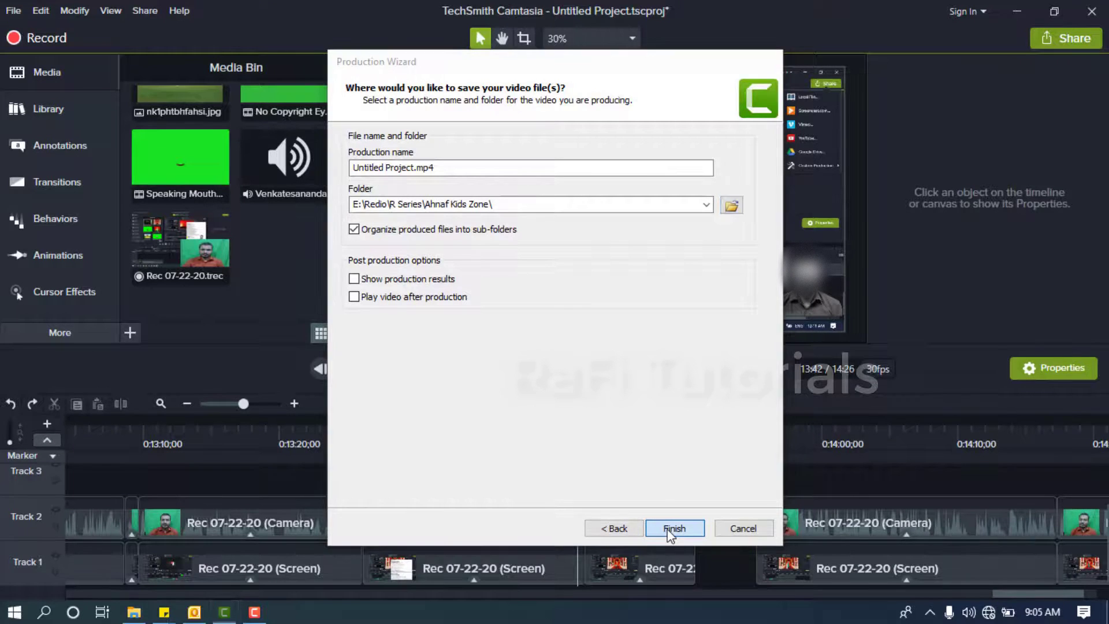